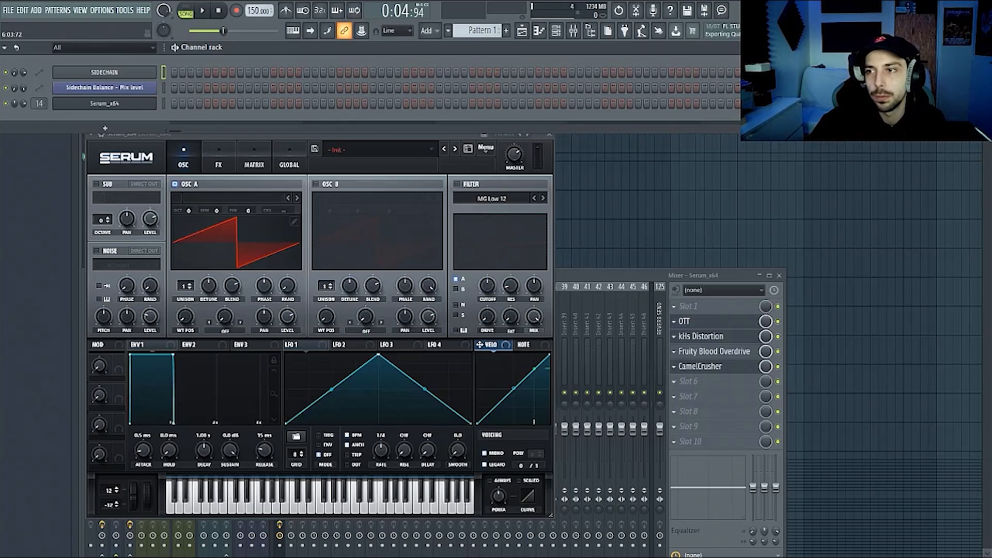
- Reopen the Serum_x64 channel's plugin window and arrange it in front of the mixer so its whole interface is visible
{"action": "left_click", "coordinate": [152, 103]}
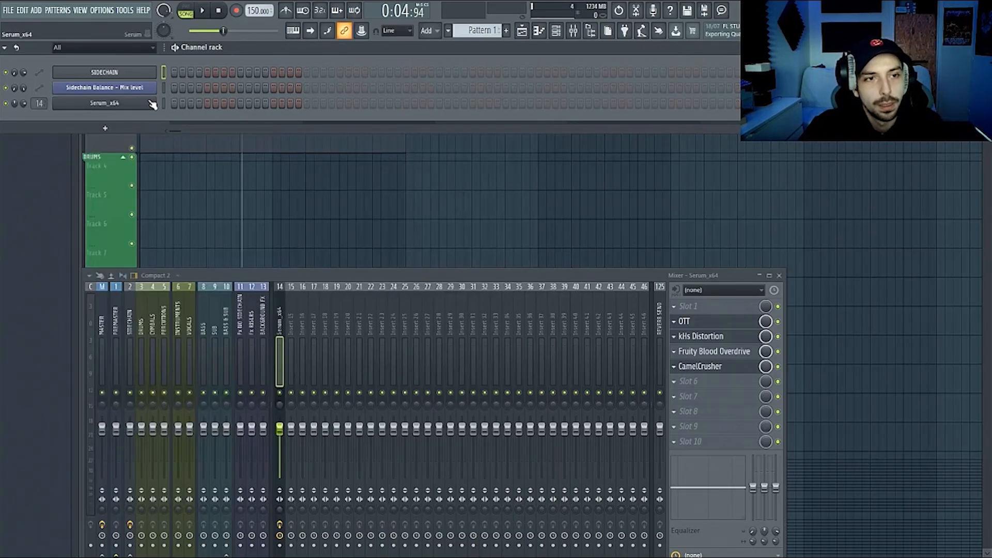
{"action": "left_click", "coordinate": [152, 103]}
{"action": "left_click_drag", "start_coordinate": [259, 128], "coordinate": [352, 144]}
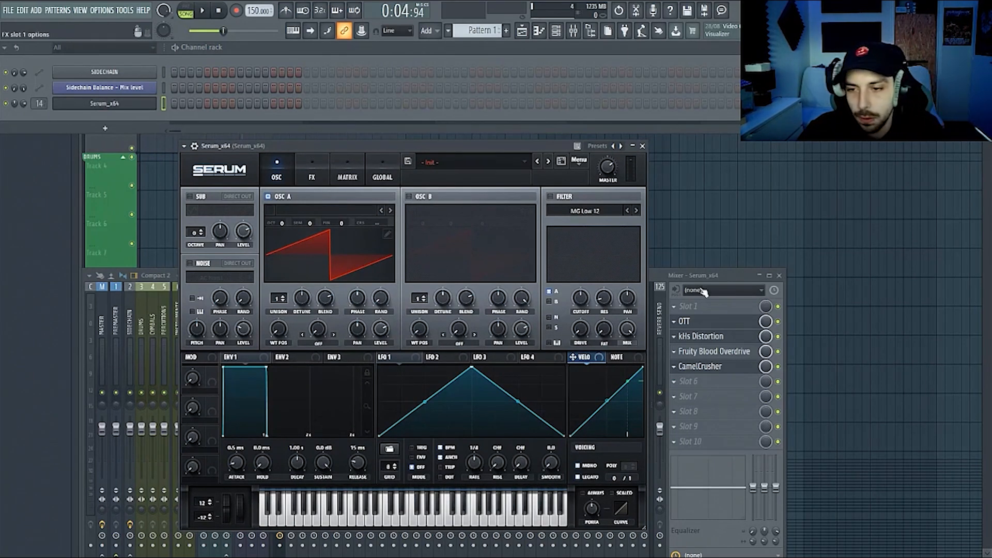
{"action": "left_click_drag", "start_coordinate": [700, 274], "coordinate": [848, 228]}
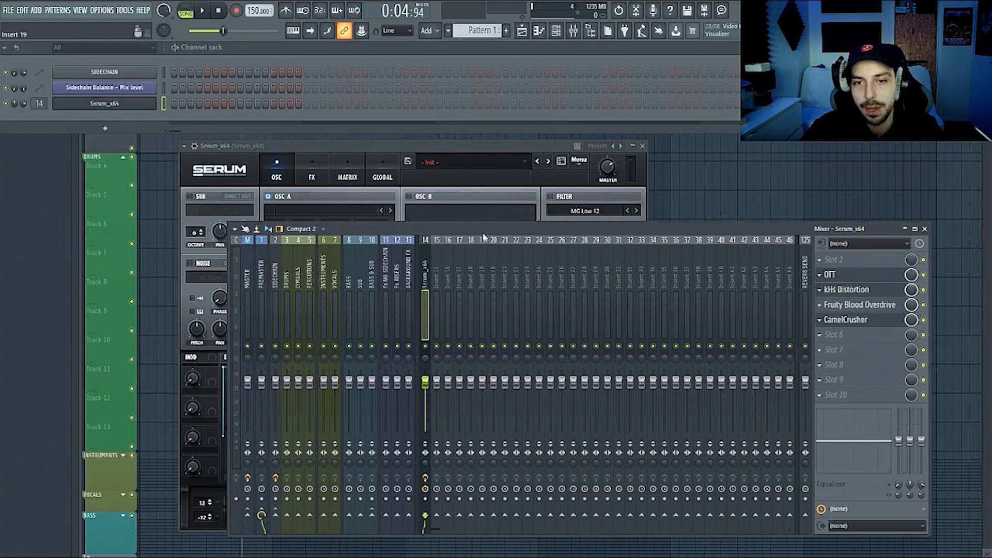
{"action": "left_click_drag", "start_coordinate": [485, 237], "coordinate": [433, 357]}
{"action": "left_click_drag", "start_coordinate": [406, 150], "coordinate": [469, 145]}
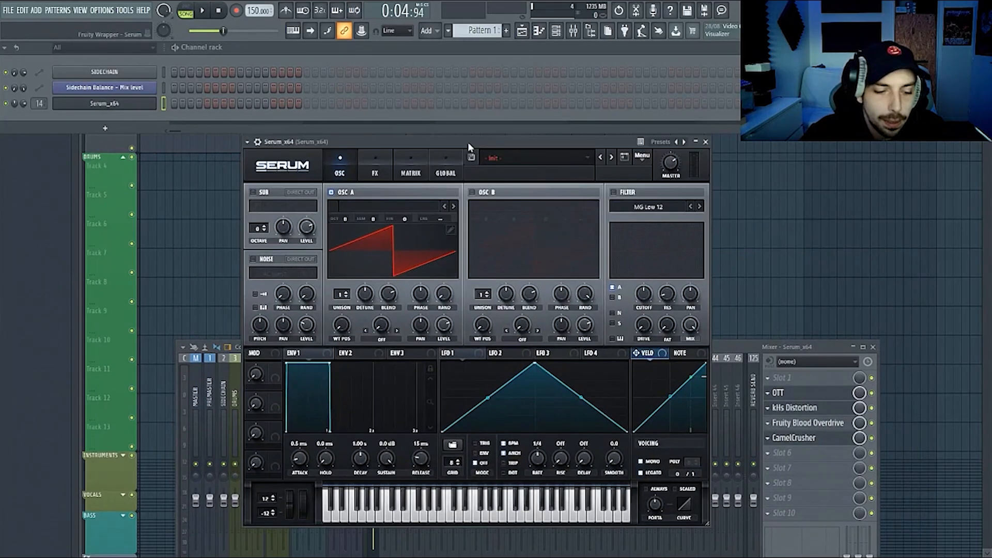
- Load the Basic Shapes wavetable from the Analog category into Osc A and set its wavetable position to 2
{"action": "left_click", "coordinate": [370, 205]}
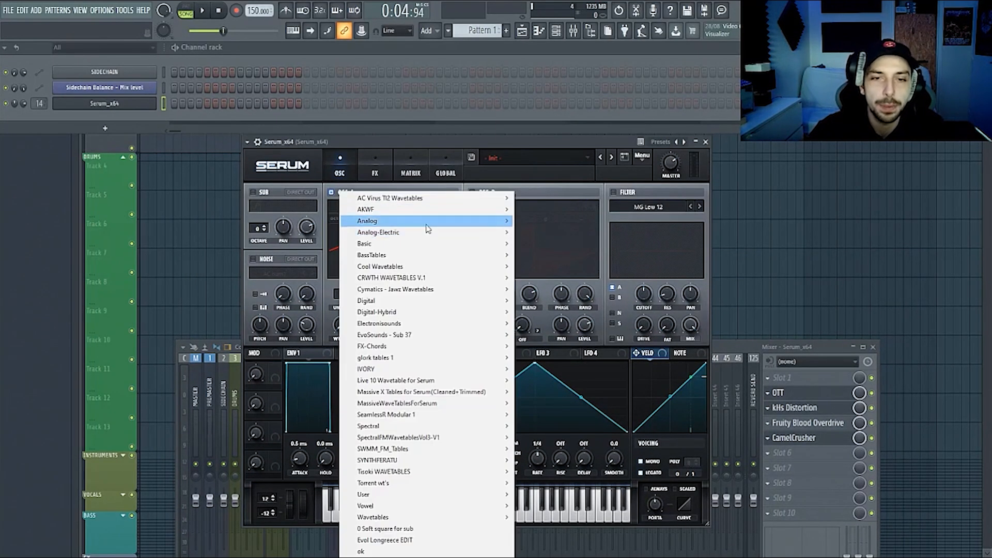
{"action": "mouse_move", "coordinate": [477, 230]}
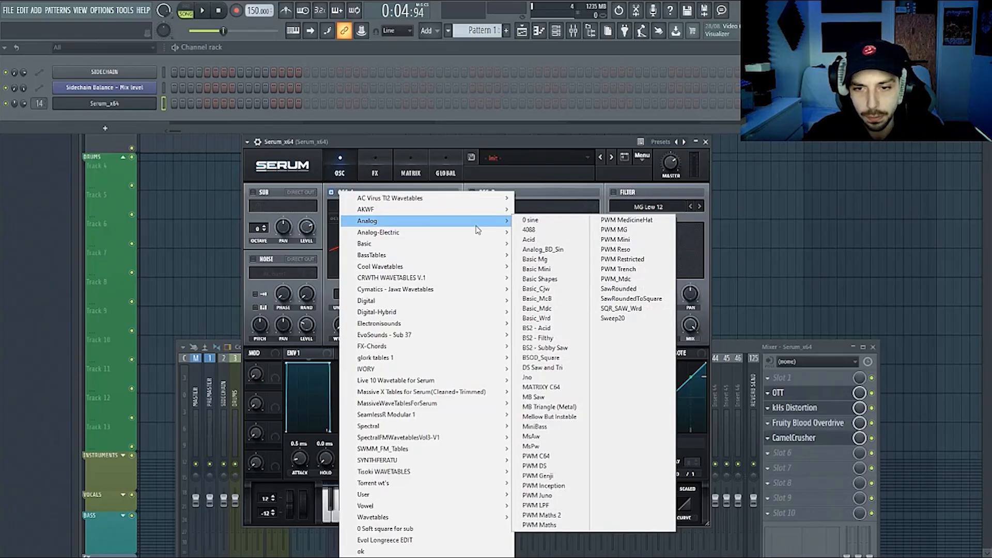
{"action": "left_click", "coordinate": [535, 281]}
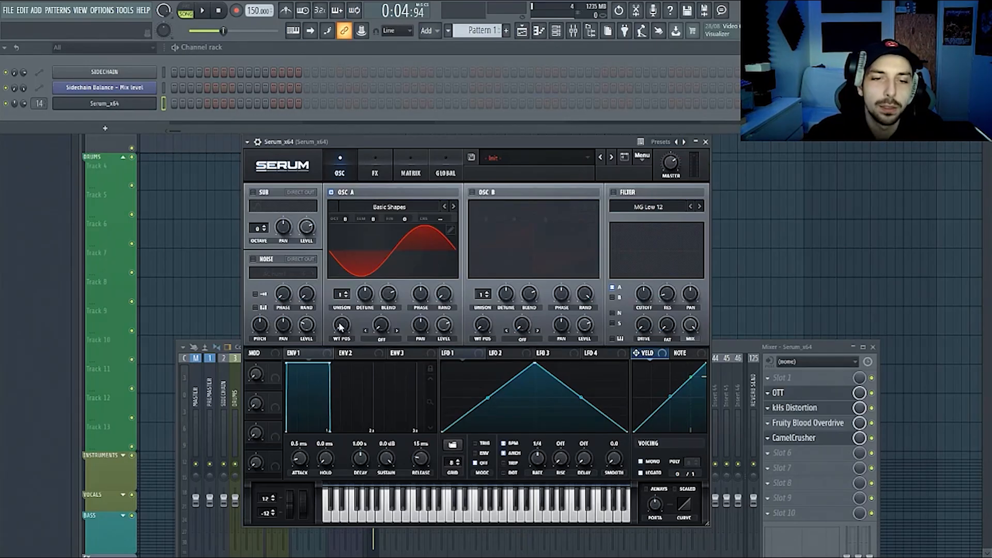
{"action": "left_click_drag", "start_coordinate": [341, 325], "coordinate": [341, 320]}
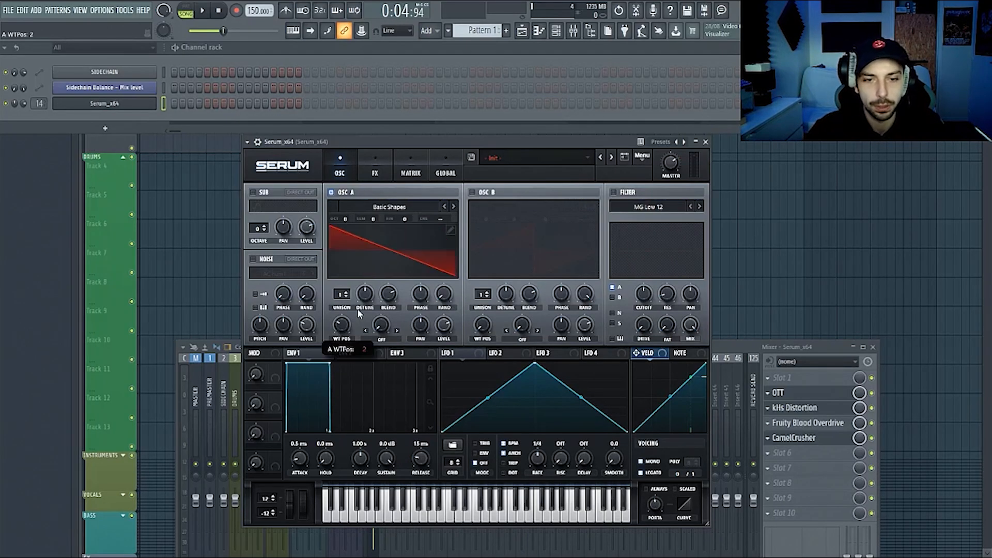
- Enable Osc B with the Analog Basic Shapes wavetable, using the same saw shape as Osc A and a level of 0%
{"action": "left_click", "coordinate": [487, 195]}
{"action": "left_click", "coordinate": [523, 205]}
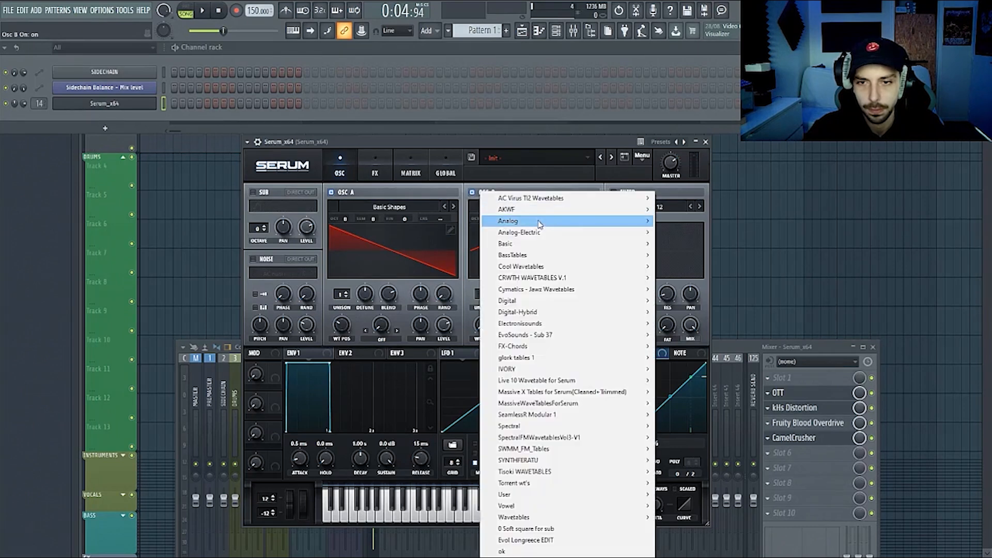
{"action": "mouse_move", "coordinate": [587, 224]}
{"action": "left_click", "coordinate": [686, 279]}
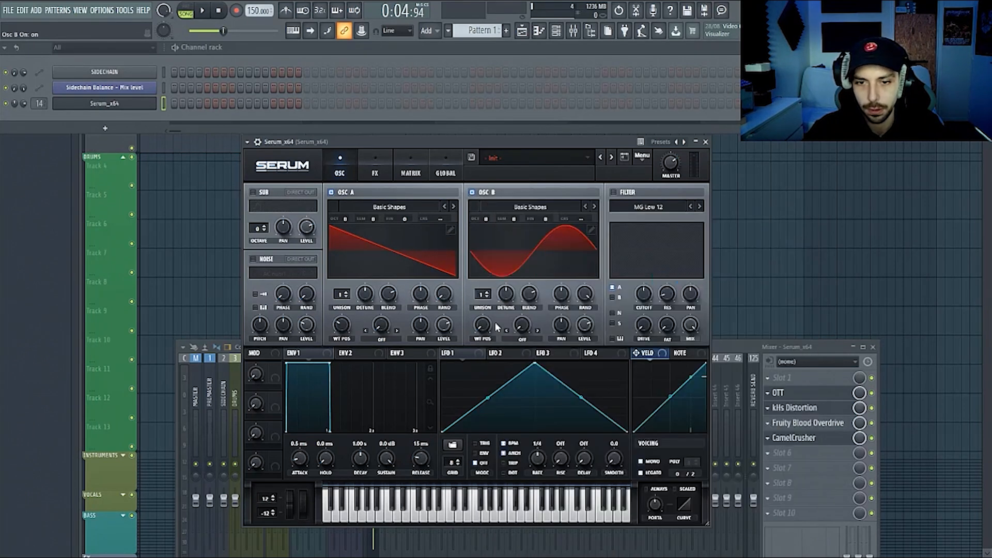
{"action": "left_click_drag", "start_coordinate": [486, 328], "coordinate": [502, 306]}
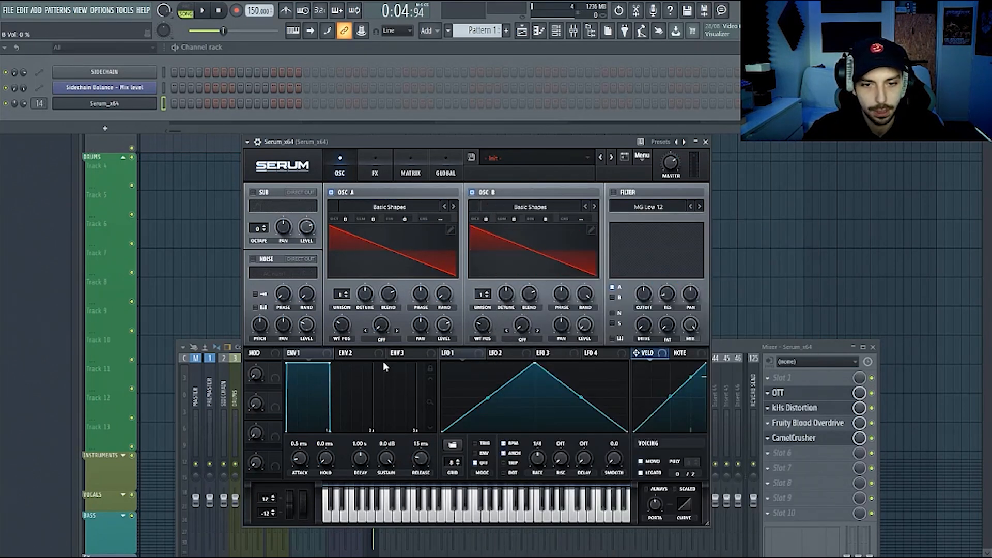
- Set Osc A's warp mode to FM (From B) with a raised warp amount, and set Osc B's octave to +3
{"action": "left_click", "coordinate": [380, 340]}
{"action": "left_click", "coordinate": [418, 290]}
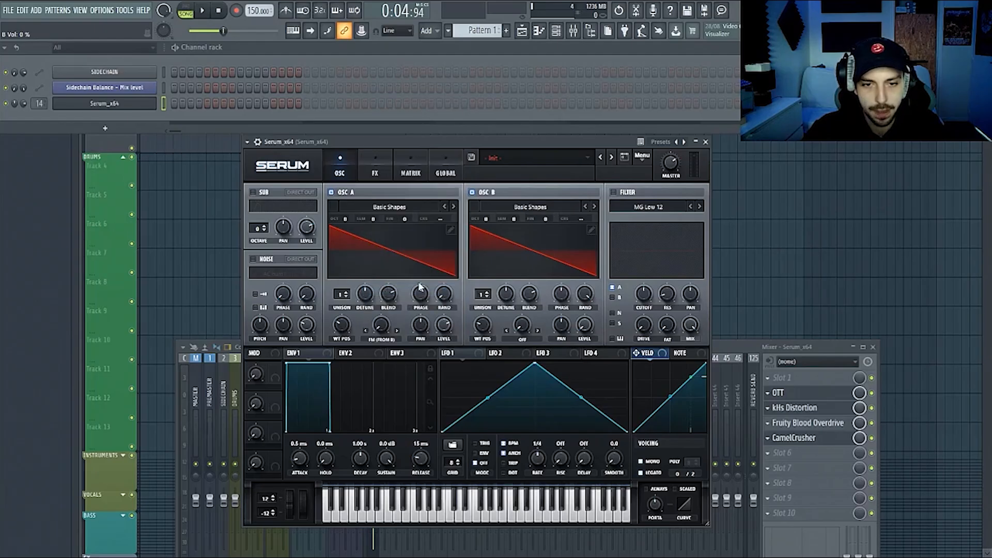
{"action": "left_click_drag", "start_coordinate": [384, 327], "coordinate": [397, 287]}
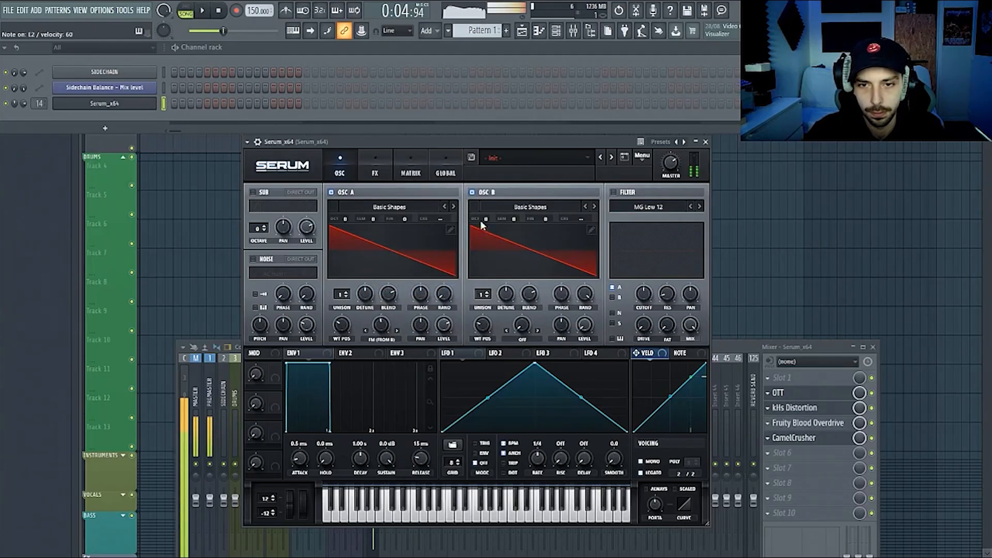
{"action": "left_click_drag", "start_coordinate": [480, 220], "coordinate": [480, 212]}
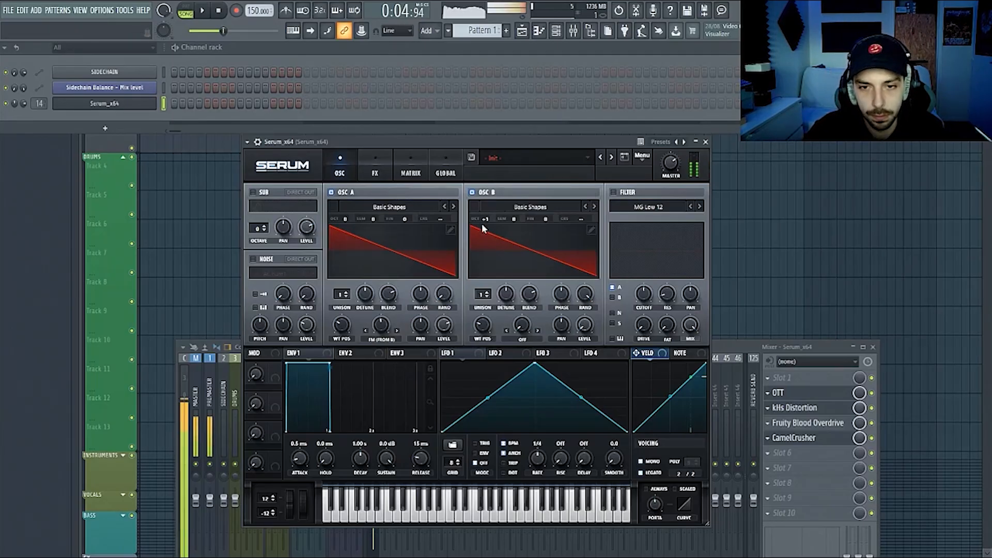
{"action": "left_click_drag", "start_coordinate": [482, 223], "coordinate": [506, 200]}
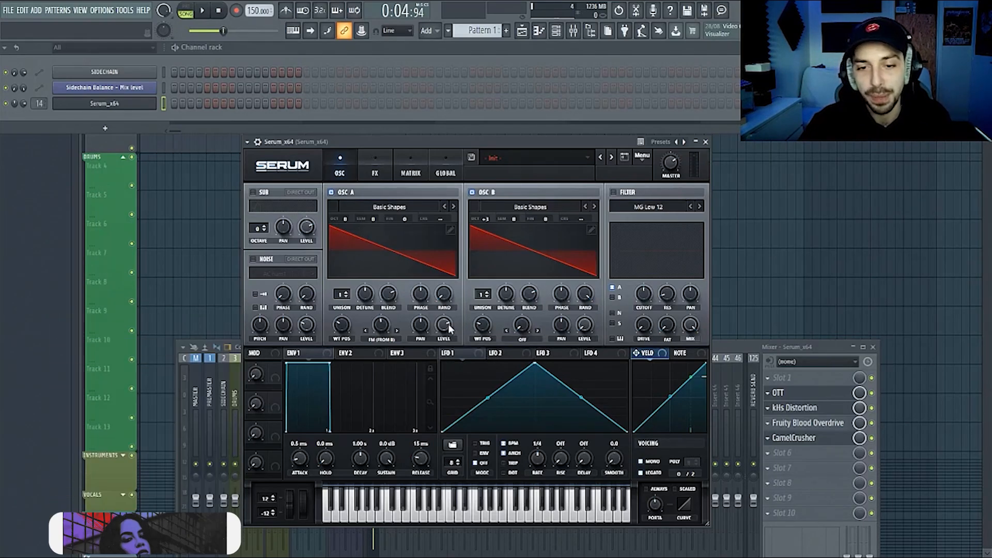
- Set Osc A's level to 0% and assign LFO 1 to modulate that level
{"action": "left_click_drag", "start_coordinate": [447, 325], "coordinate": [417, 362]}
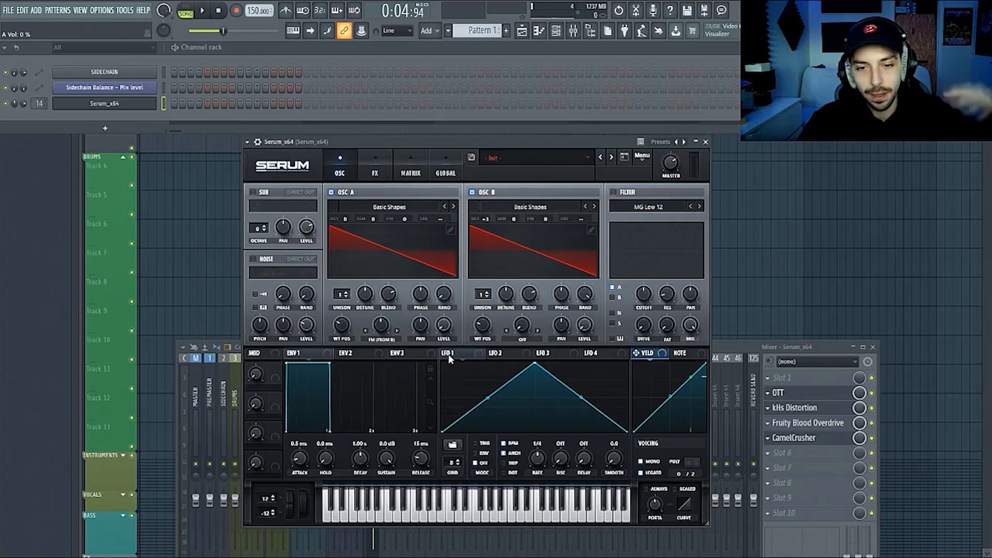
{"action": "left_click_drag", "start_coordinate": [449, 319], "coordinate": [443, 323]}
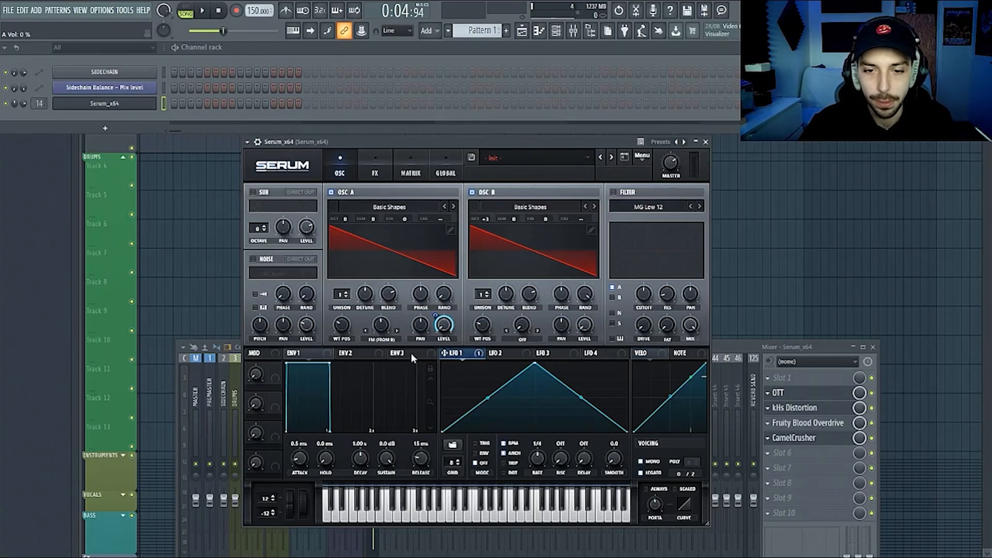
- Reshape LFO 1 into a quick curved rise that holds at maximum, and set its mode to ENV
{"action": "double_click", "coordinate": [486, 392]}
{"action": "left_click_drag", "start_coordinate": [486, 391], "coordinate": [706, 293]}
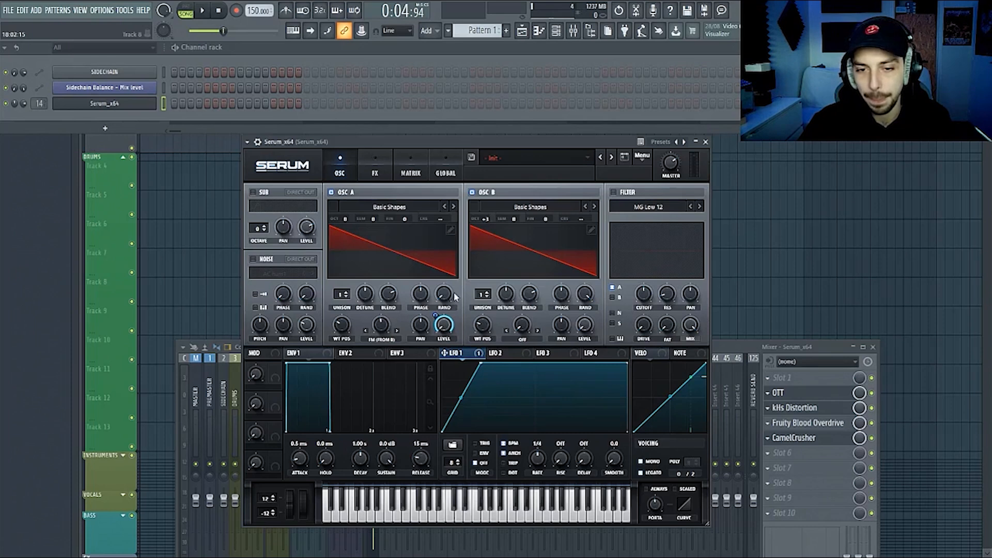
{"action": "left_click", "coordinate": [481, 454]}
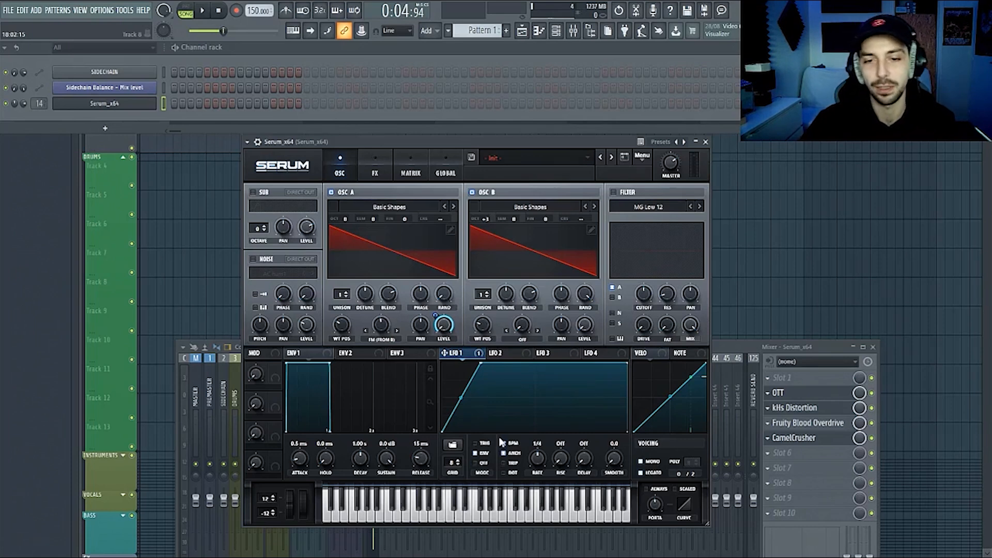
{"action": "left_click", "coordinate": [502, 443]}
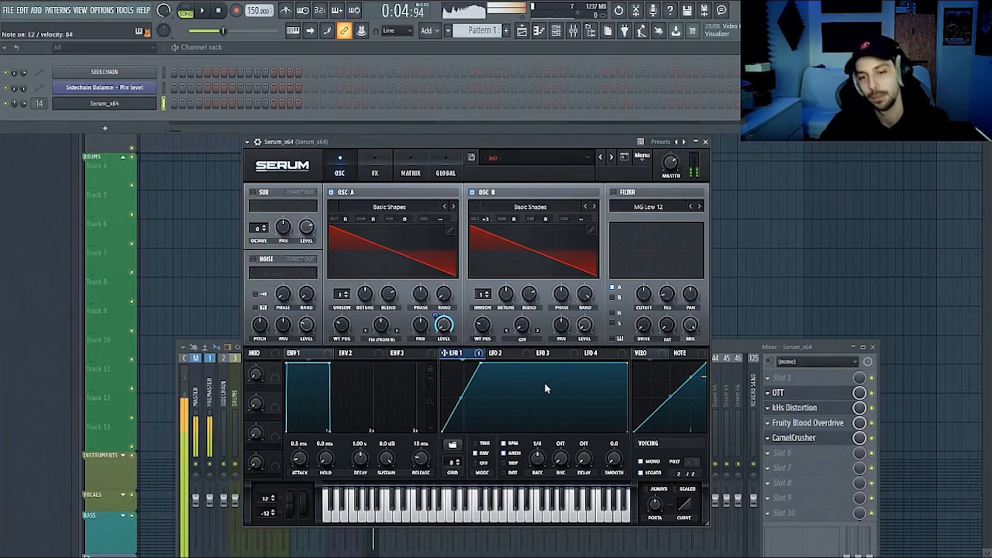
{"action": "left_click_drag", "start_coordinate": [468, 399], "coordinate": [463, 386]}
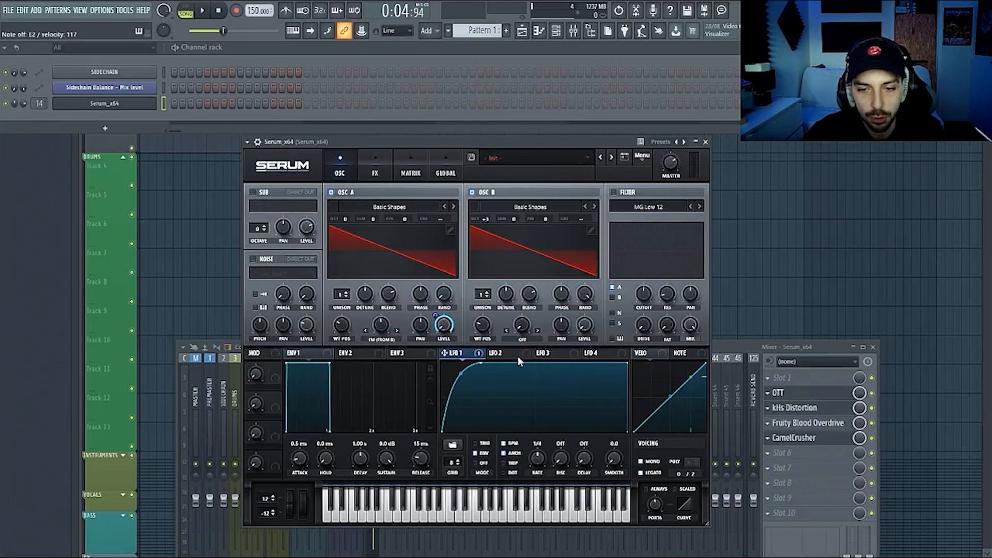
- Modulate Osc B's fine tuning with LFO 2 in TRIG mode at a 1/16 rate, and set Osc B's octave to +4
{"action": "left_click", "coordinate": [502, 355]}
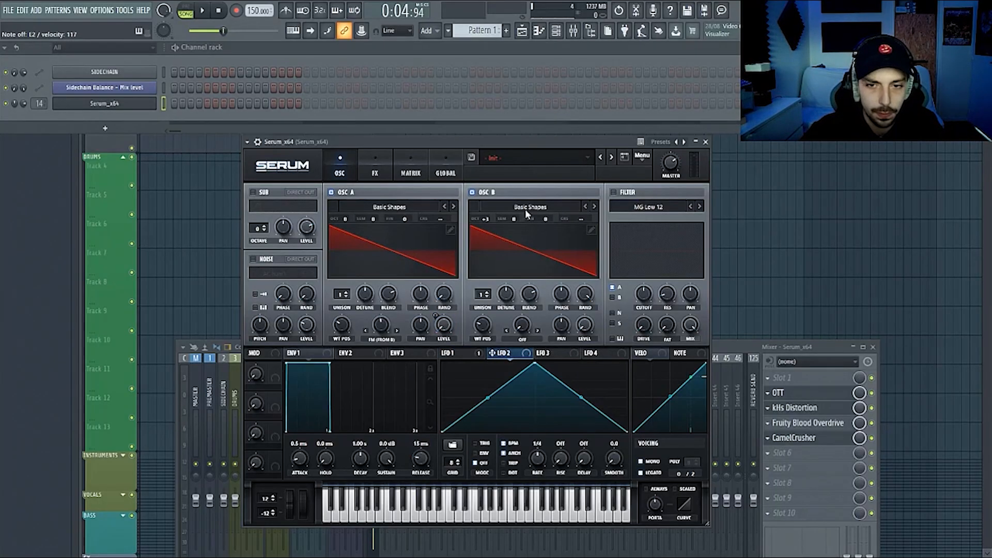
{"action": "left_click_drag", "start_coordinate": [509, 356], "coordinate": [545, 220]}
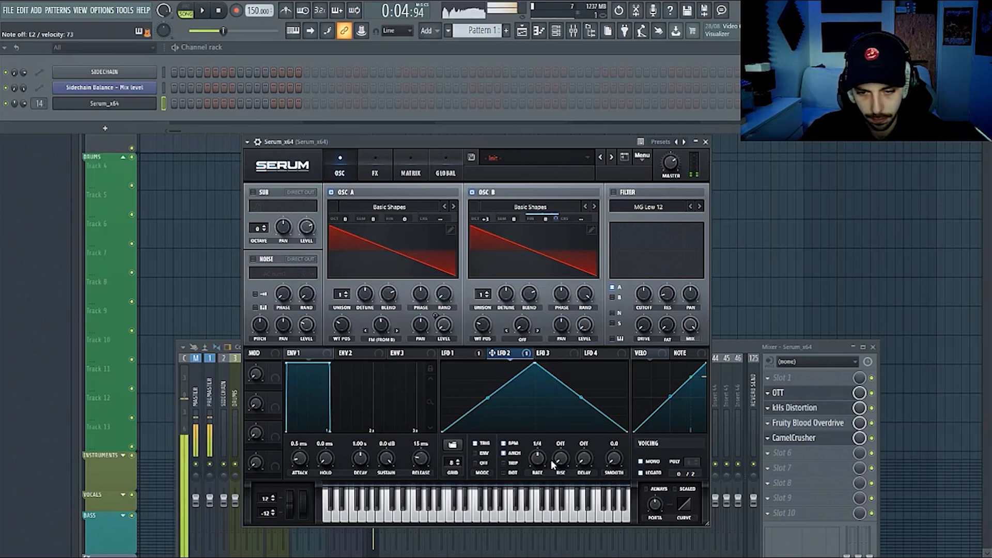
{"action": "left_click_drag", "start_coordinate": [537, 464], "coordinate": [545, 453]}
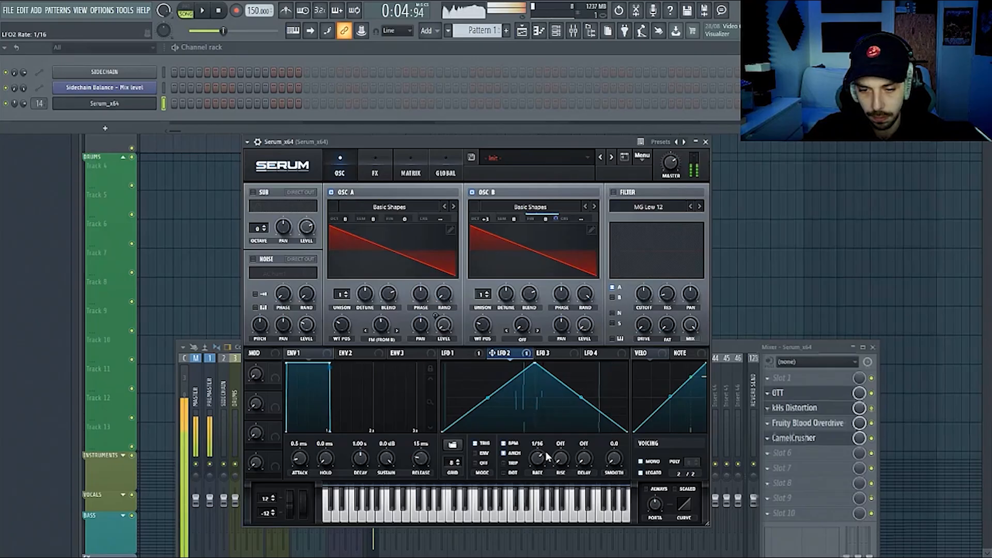
{"action": "left_click_drag", "start_coordinate": [484, 219], "coordinate": [481, 223]}
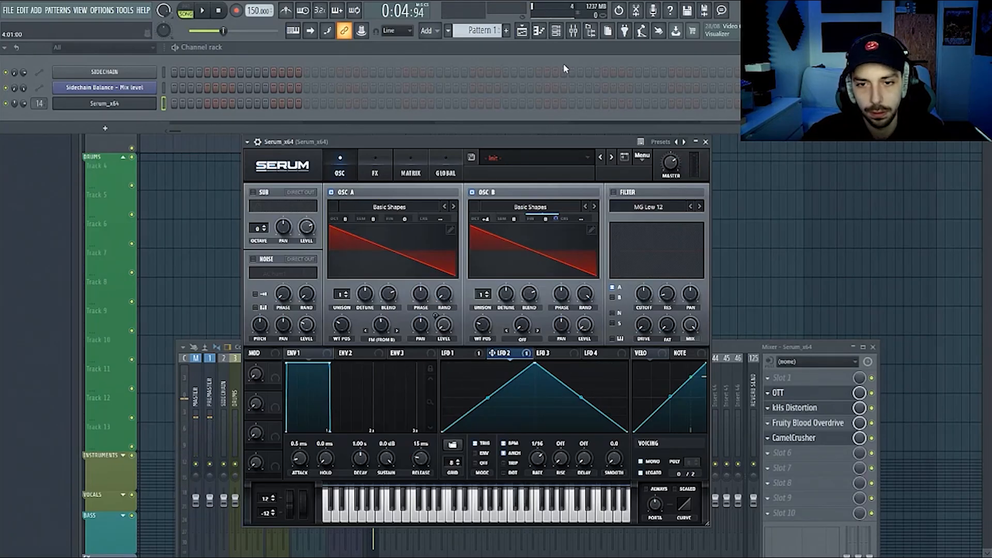
- Modulate Osc A's FM warp from 0% with LFO 1, and set Osc B to octave +3 and semitone +7
{"action": "mouse_move", "coordinate": [545, 140]}
{"action": "left_mouse_down"}
{"action": "mouse_move", "coordinate": [562, 135]}
{"action": "mouse_move", "coordinate": [537, 142]}
{"action": "left_mouse_up"}
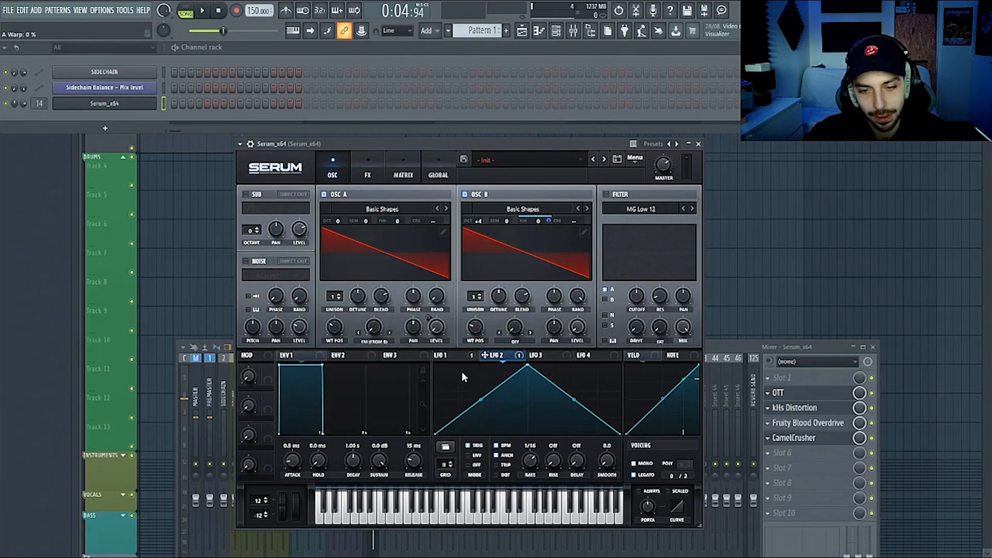
{"action": "left_click_drag", "start_coordinate": [437, 355], "coordinate": [366, 342]}
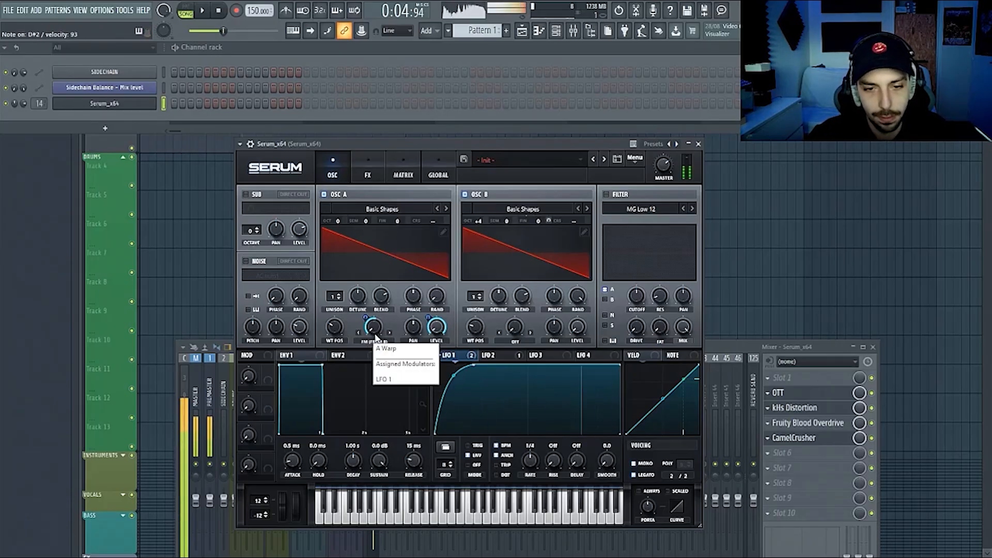
{"action": "left_click_drag", "start_coordinate": [476, 221], "coordinate": [524, 202]}
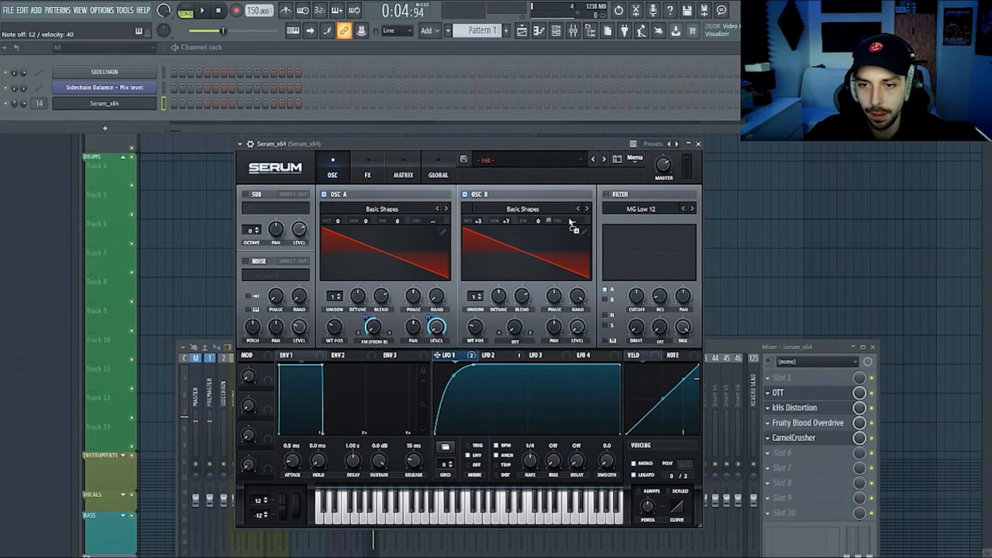
- Try modulating Osc B's coarse pitch with LFO 1 at an amount of 22
{"action": "left_click_drag", "start_coordinate": [572, 225], "coordinate": [588, 219]}
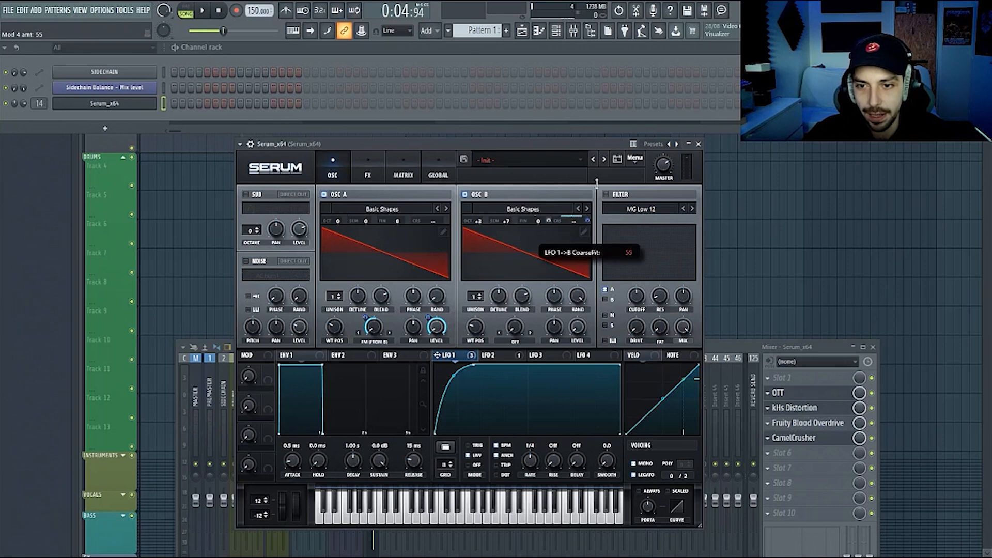
{"action": "left_click_drag", "start_coordinate": [590, 239], "coordinate": [604, 269]}
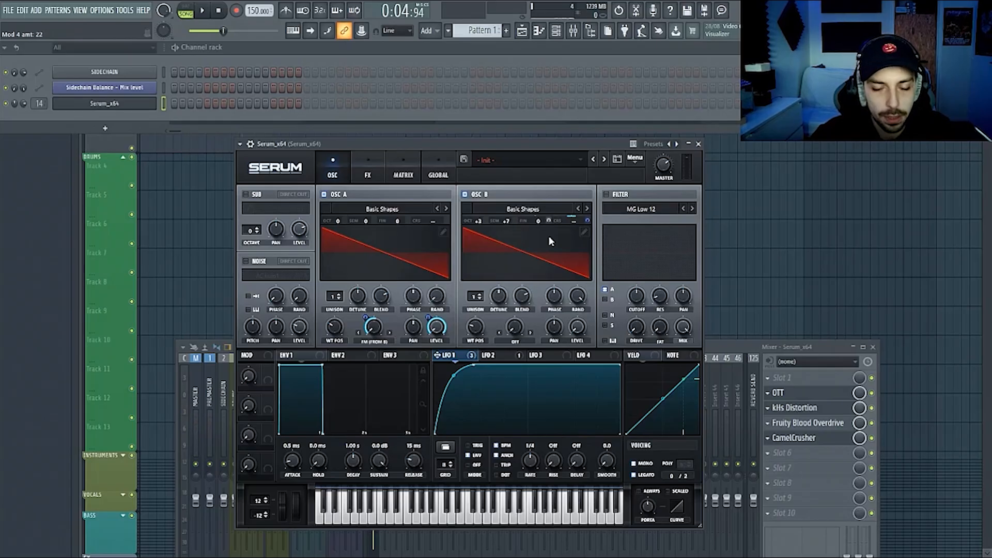
- Reshape LFO 2 into a curve that falls quickly from maximum to a flat mid level, keeping the rate at 1/16
{"action": "left_click", "coordinate": [527, 355]}
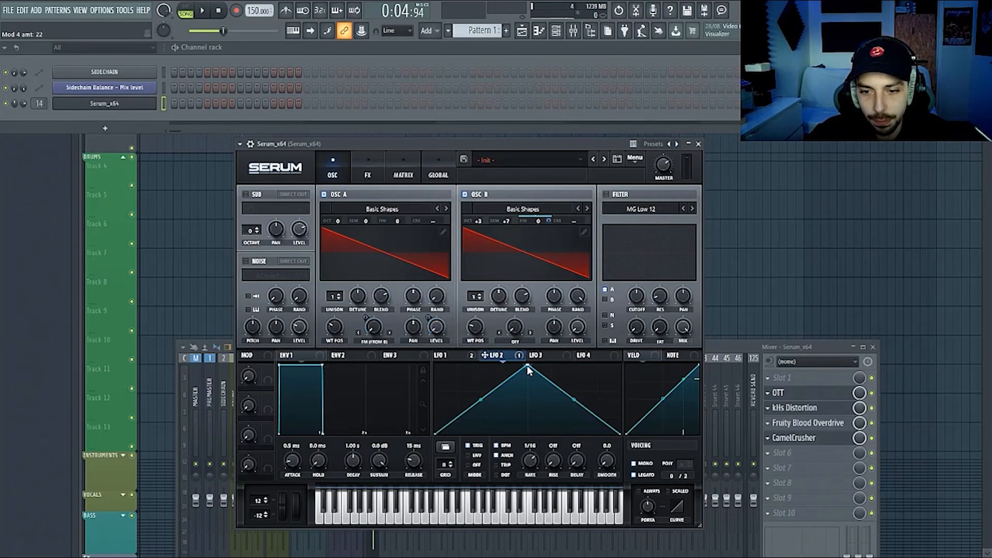
{"action": "left_click_drag", "start_coordinate": [528, 368], "coordinate": [408, 344]}
{"action": "double_click", "coordinate": [602, 402]}
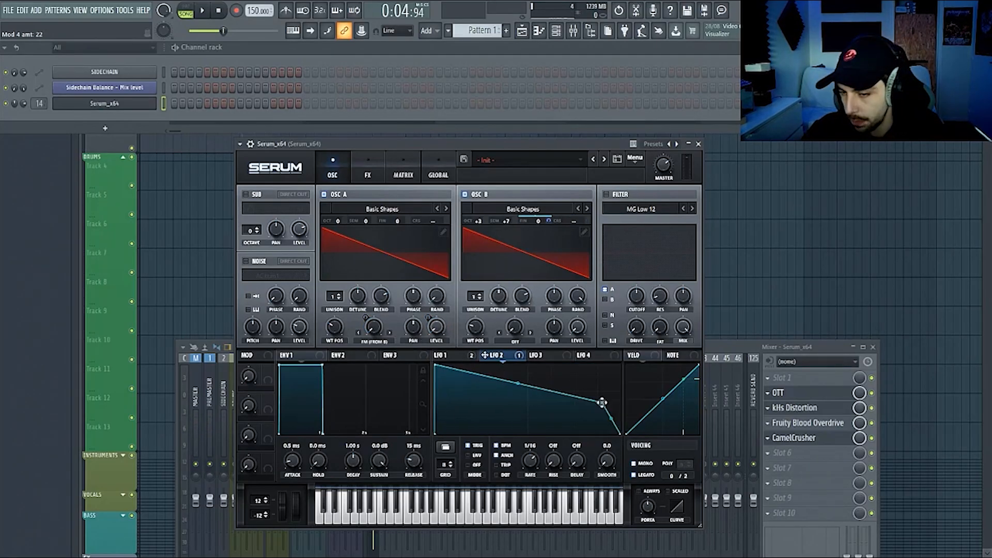
{"action": "left_click_drag", "start_coordinate": [602, 402], "coordinate": [622, 399]}
{"action": "left_click_drag", "start_coordinate": [528, 385], "coordinate": [530, 455]}
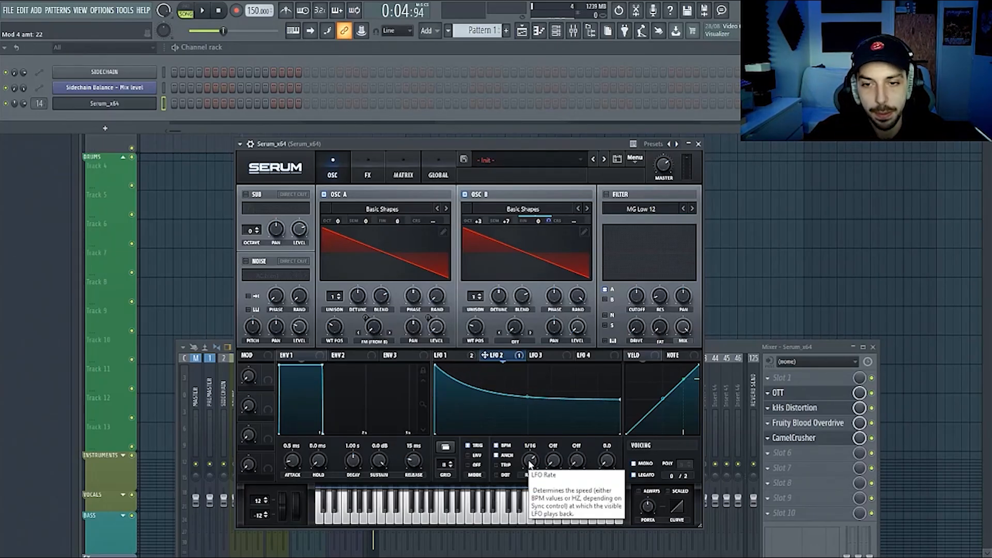
{"action": "left_click", "coordinate": [529, 462]}
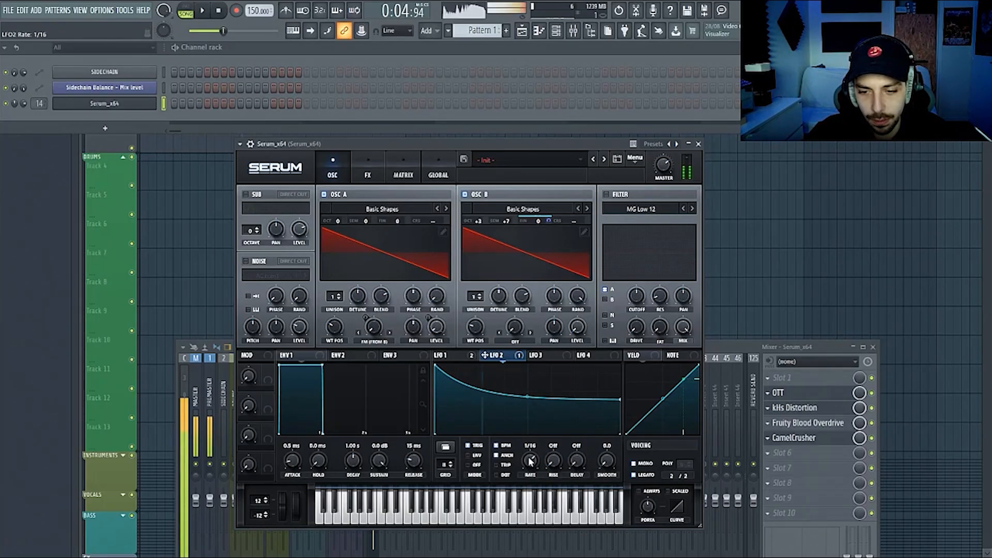
- Remove all modulators from Osc B's fine tuning
{"action": "right_click", "coordinate": [550, 223]}
{"action": "left_click", "coordinate": [584, 261]}
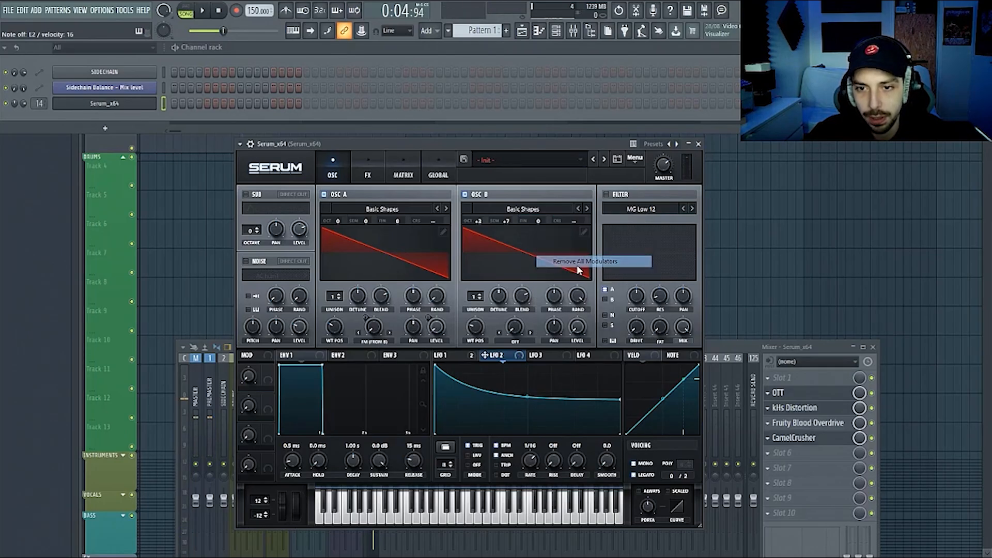
- Modulate Osc B's coarse pitch with LFO 2 and set that modulation amount to 2 in the matrix
{"action": "left_click_drag", "start_coordinate": [497, 358], "coordinate": [572, 222]}
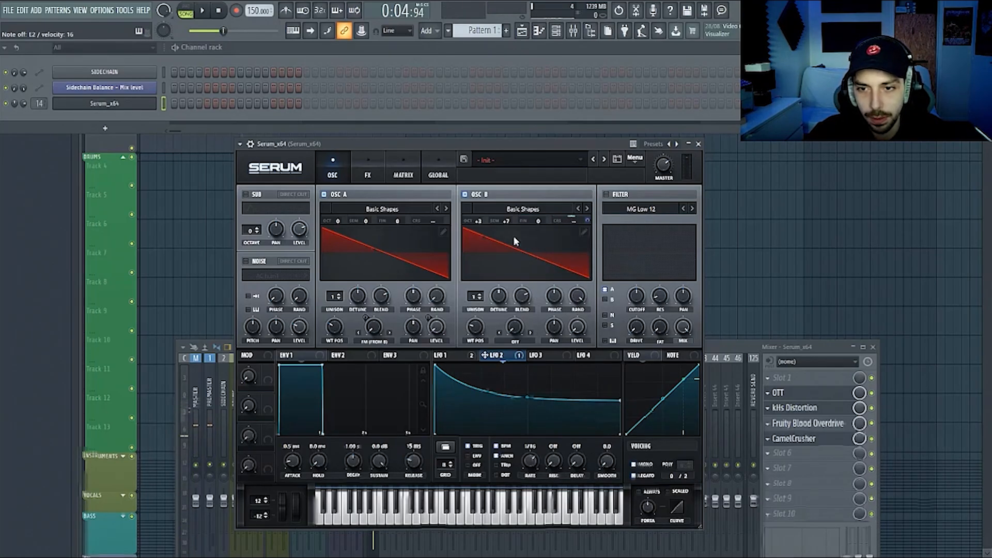
{"action": "left_click", "coordinate": [370, 175]}
{"action": "left_click", "coordinate": [402, 165]}
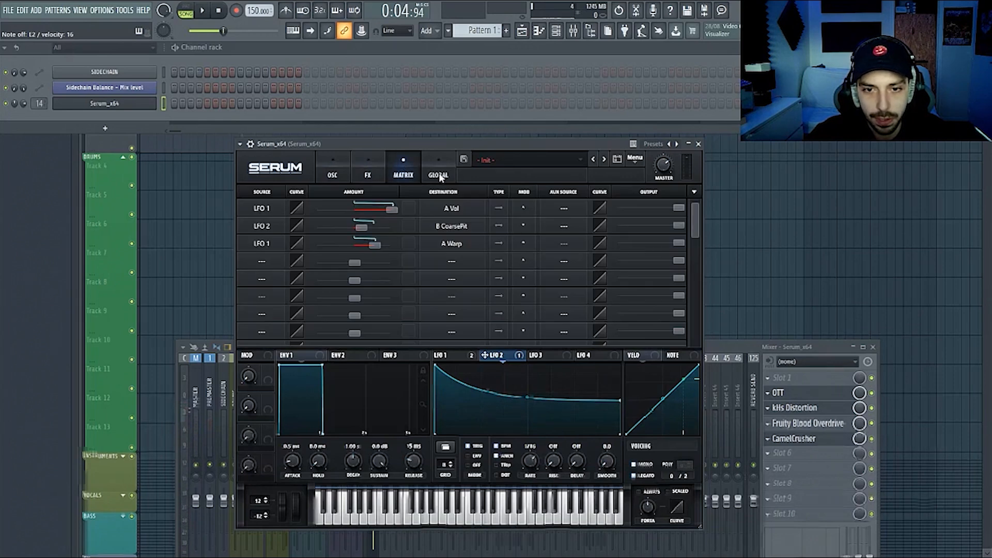
{"action": "double_click", "coordinate": [365, 226]}
{"action": "type", "text": "2st"}
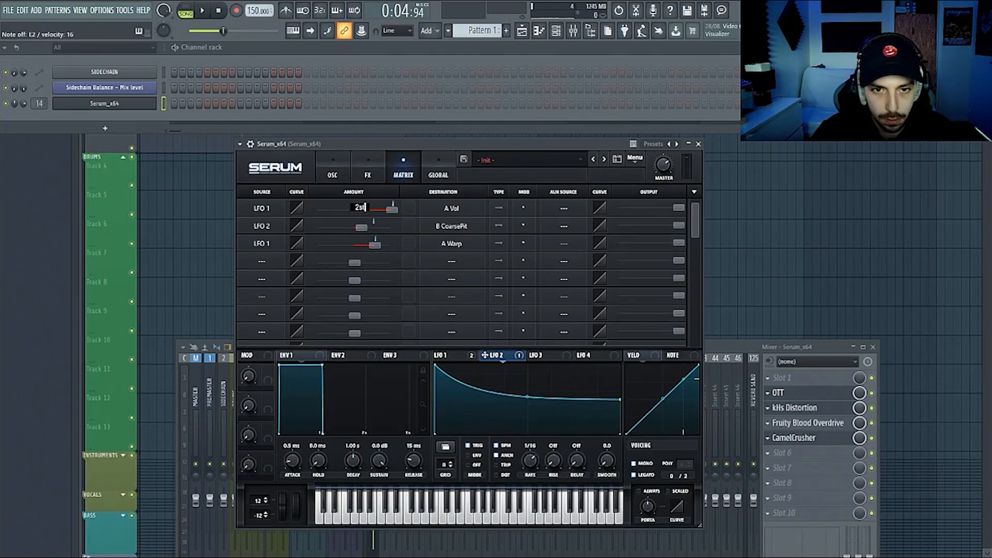
{"action": "key", "text": "Return"}
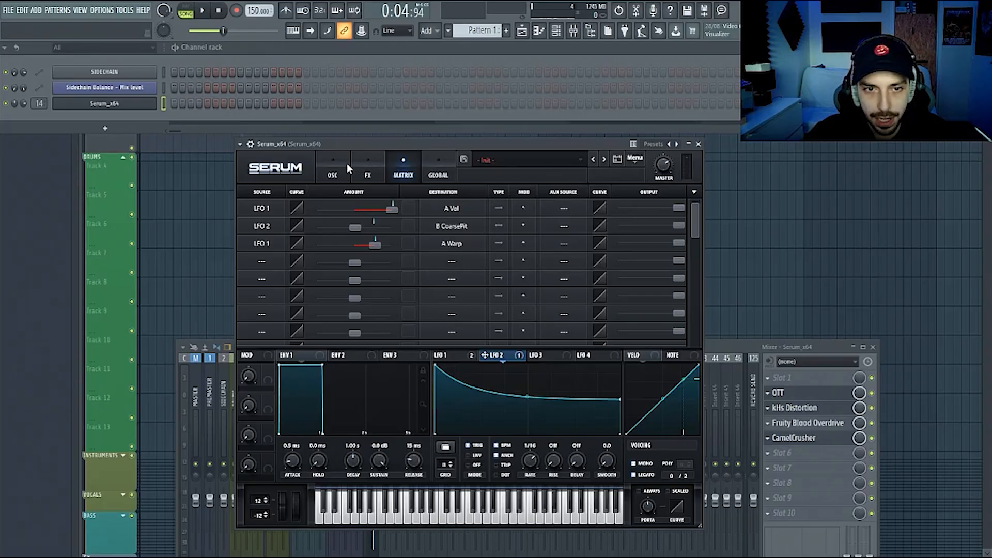
- Set the amount of LFO 2's modulation of Osc B's coarse pitch to 5
{"action": "left_click", "coordinate": [332, 169]}
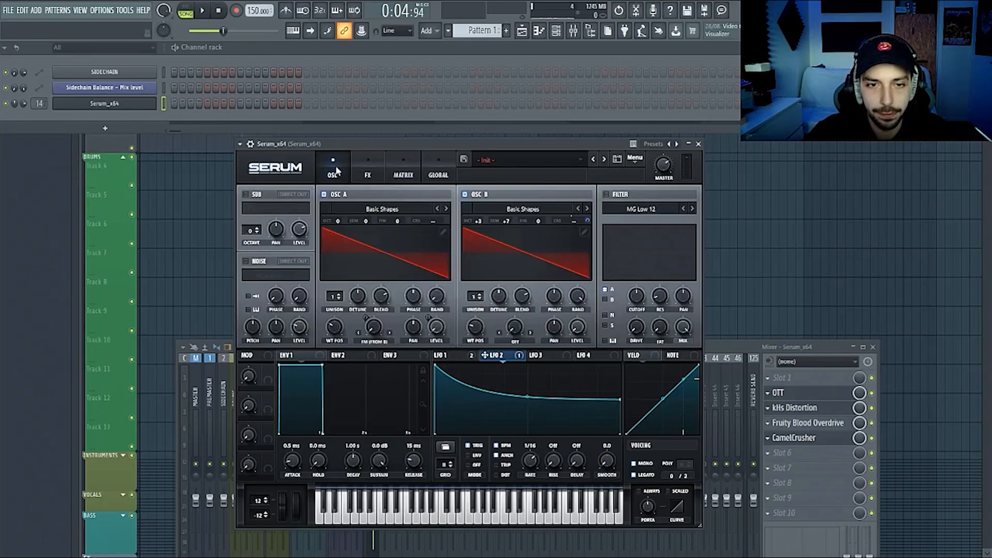
{"action": "left_click", "coordinate": [394, 171]}
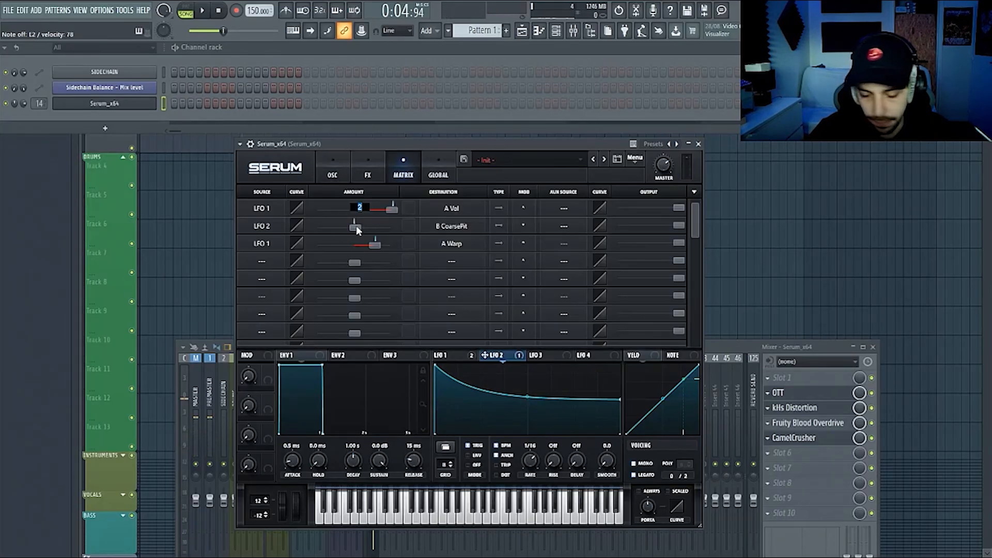
{"action": "type", "text": "5"}
{"action": "key", "text": "Return"}
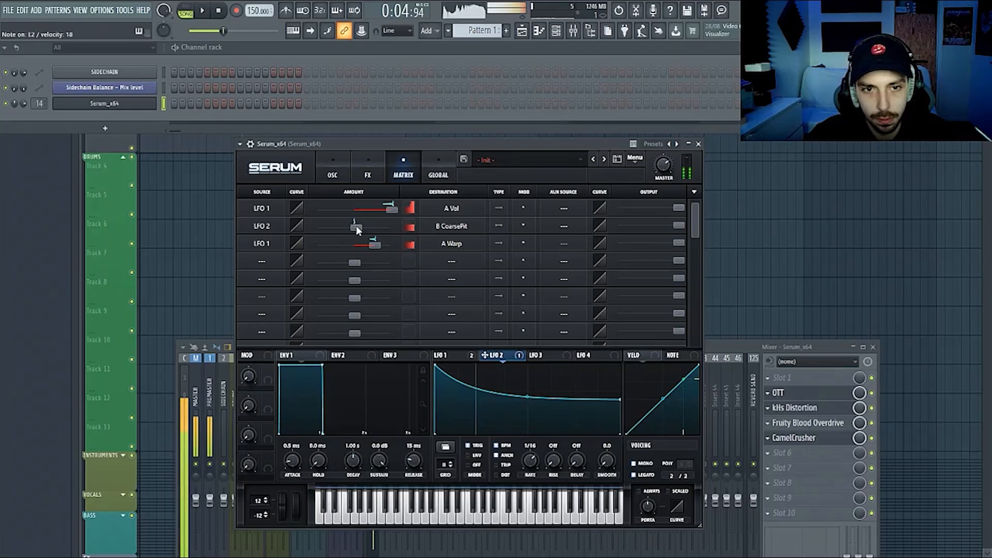
- Reshape LFO 2 into a short rise from mid level to a peak followed by a gentle curved fall, at a rate of 1/16
{"action": "left_click", "coordinate": [341, 160]}
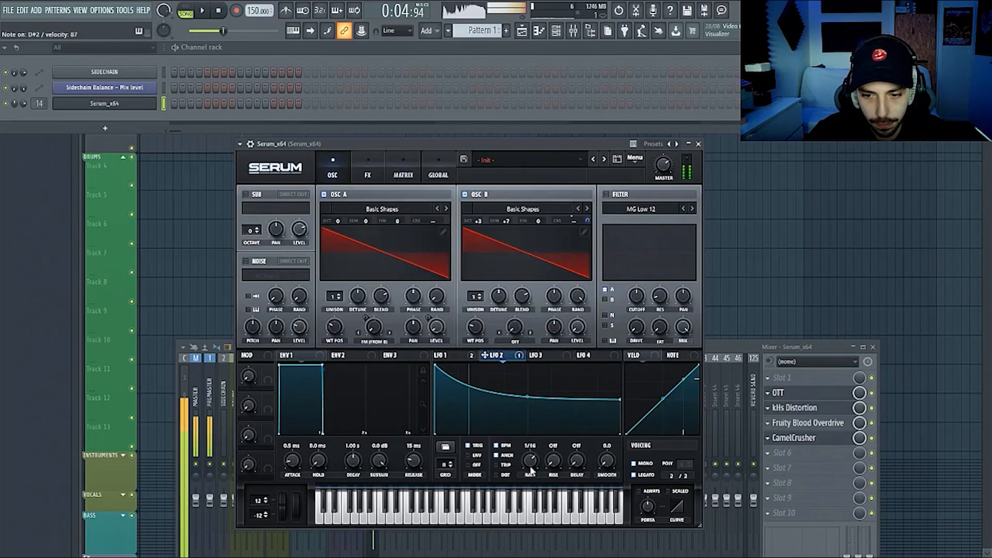
{"action": "left_click_drag", "start_coordinate": [533, 464], "coordinate": [534, 461]}
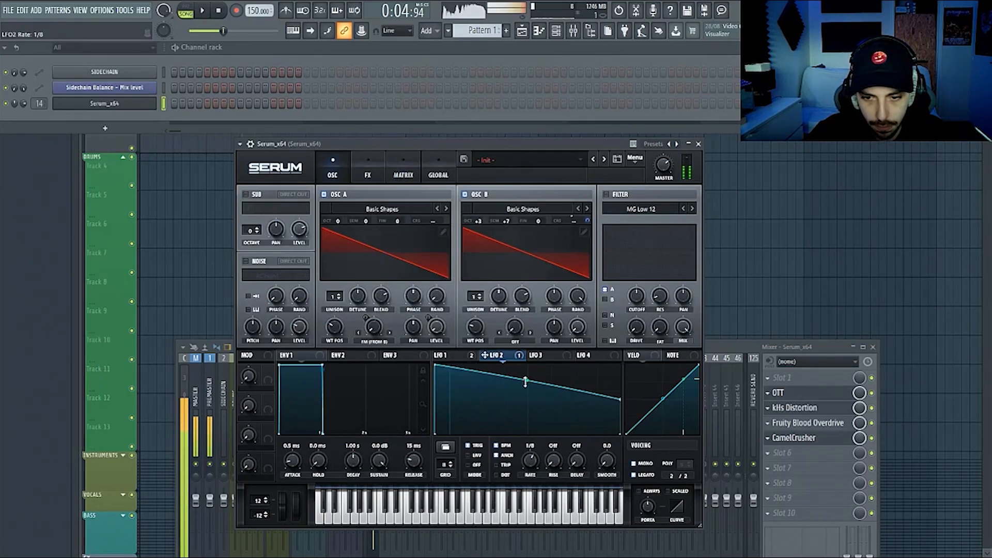
{"action": "double_click", "coordinate": [439, 391]}
{"action": "mouse_move", "coordinate": [439, 391]}
{"action": "left_mouse_down"}
{"action": "mouse_move", "coordinate": [454, 382]}
{"action": "mouse_move", "coordinate": [430, 399]}
{"action": "mouse_move", "coordinate": [453, 362]}
{"action": "mouse_move", "coordinate": [456, 392]}
{"action": "left_mouse_up"}
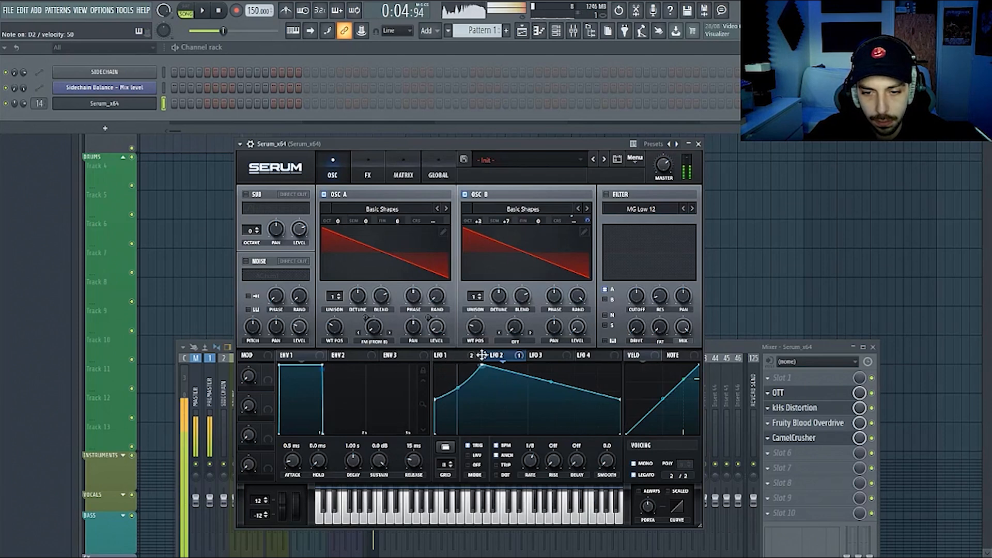
{"action": "left_click_drag", "start_coordinate": [540, 382], "coordinate": [538, 387]}
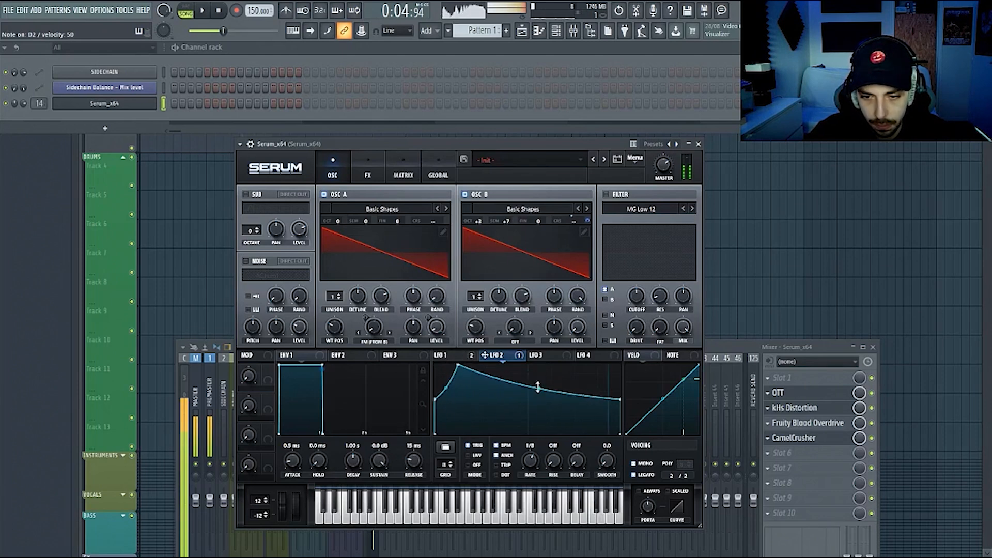
{"action": "left_click_drag", "start_coordinate": [528, 462], "coordinate": [540, 454]}
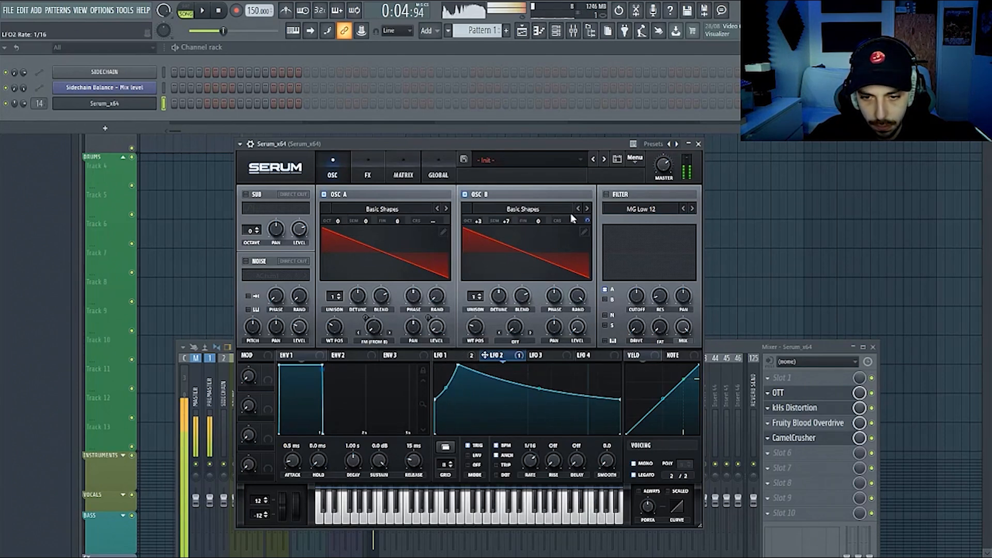
- Set Osc B's octave to +3 and LFO 1's modulation amount on Osc A's FM warp to 46
{"action": "left_click_drag", "start_coordinate": [485, 222], "coordinate": [479, 231]}
{"action": "left_click", "coordinate": [447, 356]}
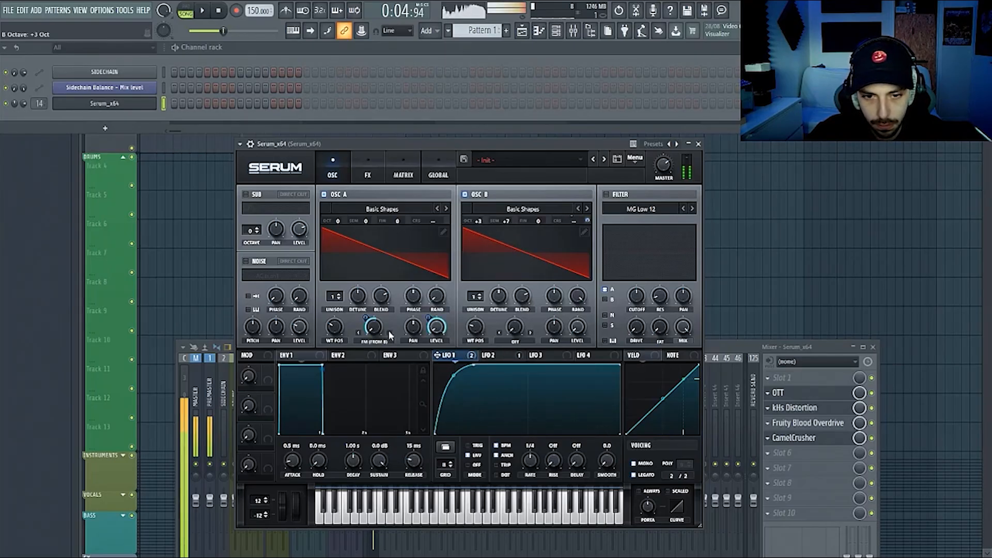
{"action": "mouse_move", "coordinate": [363, 320]}
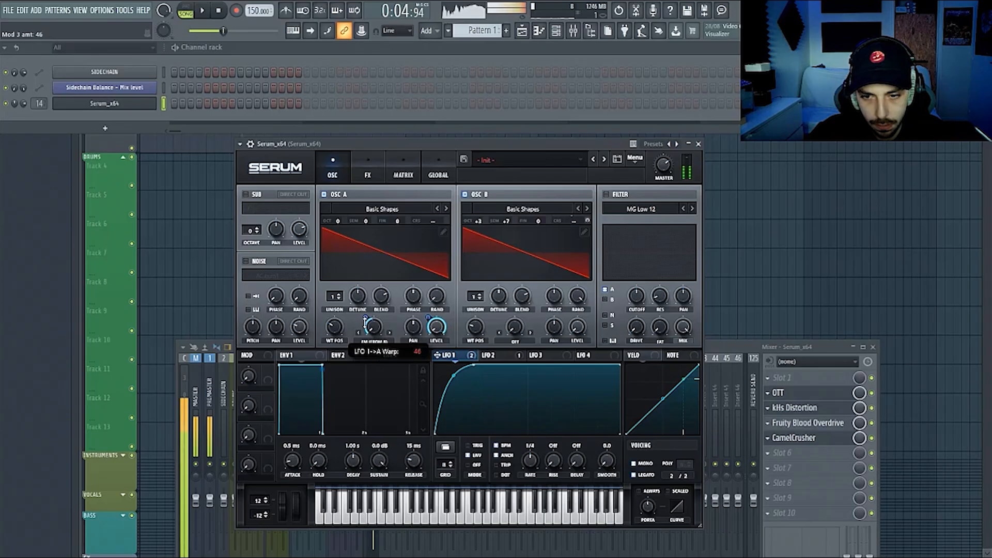
{"action": "mouse_move", "coordinate": [579, 330]}
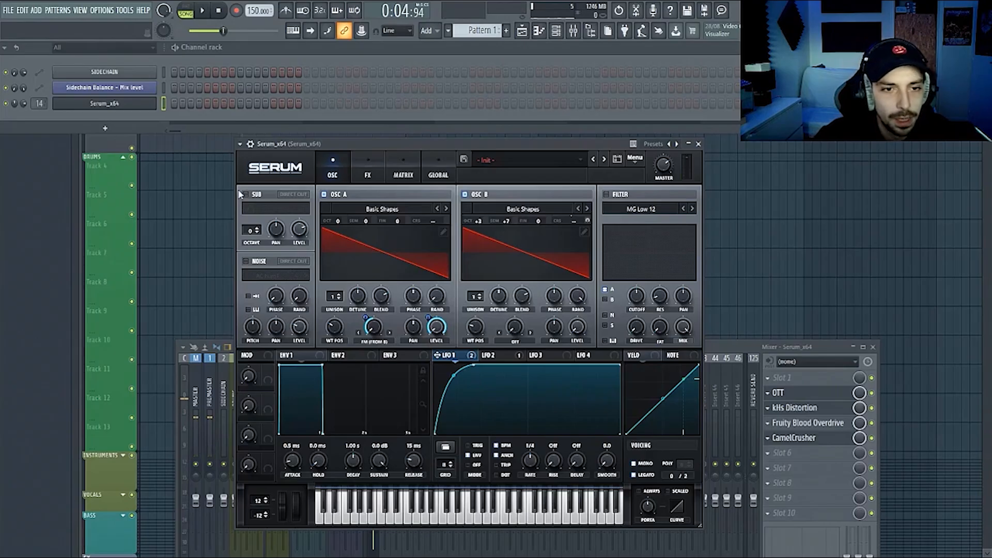
- Enable the filter with the Allpasses type and lower its cutoff to 70 Hz
{"action": "left_click", "coordinate": [621, 196]}
{"action": "left_click", "coordinate": [641, 209]}
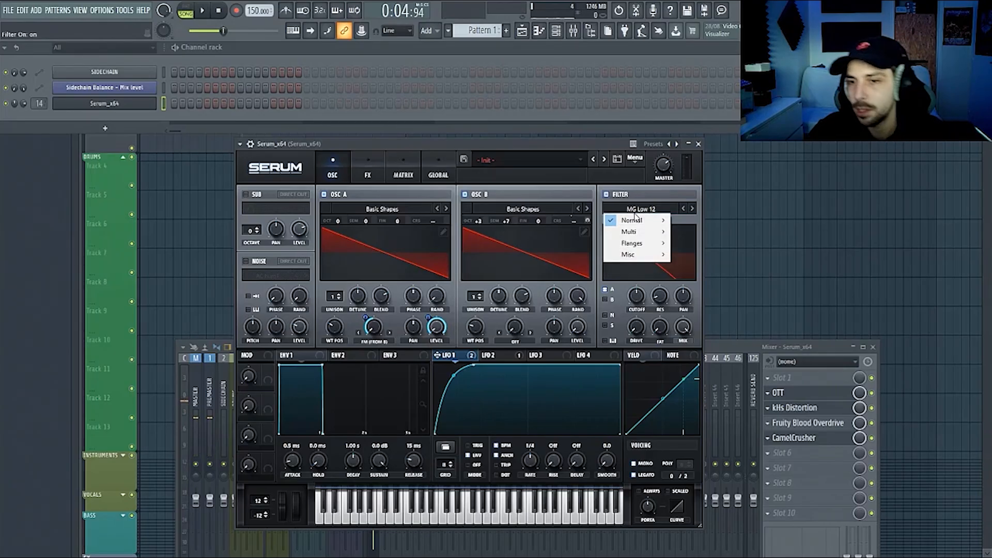
{"action": "mouse_move", "coordinate": [634, 243]}
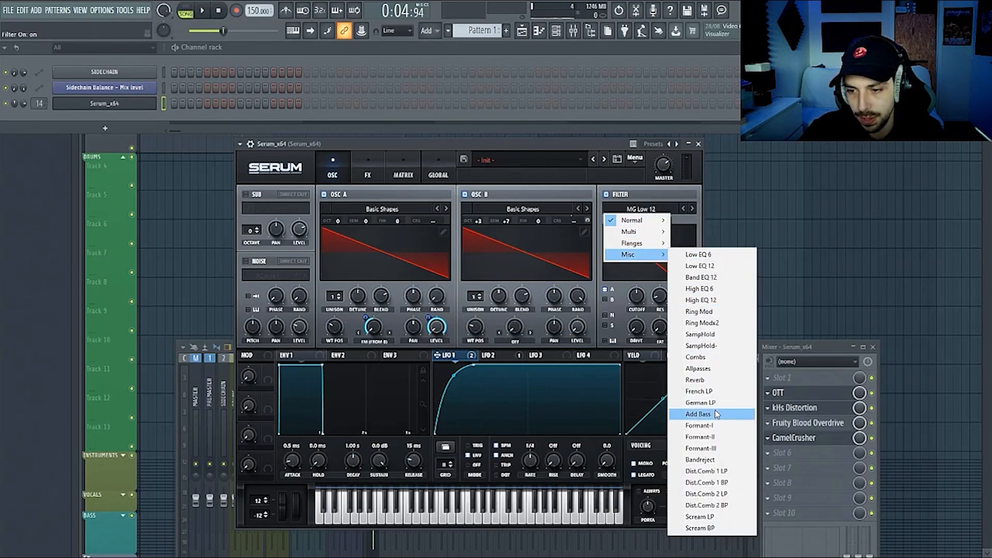
{"action": "left_click", "coordinate": [710, 368]}
{"action": "left_click_drag", "start_coordinate": [660, 296], "coordinate": [640, 301]}
{"action": "left_click_drag", "start_coordinate": [642, 339], "coordinate": [654, 305]}
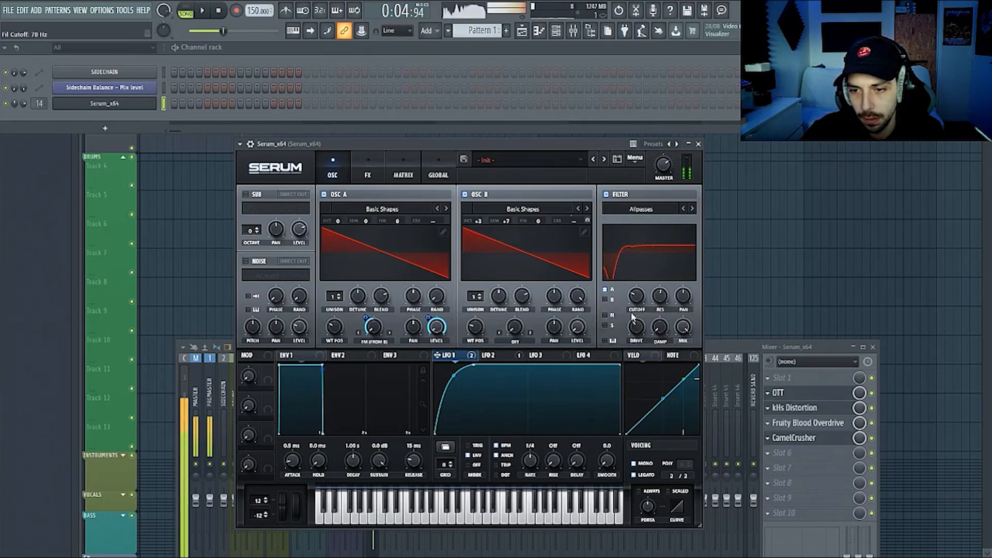
- Add Fruity parametric EQ 2 to the Serum mixer track in the empty slot after CamelCrusher
{"action": "left_click", "coordinate": [822, 452]}
{"action": "mouse_move", "coordinate": [847, 326]}
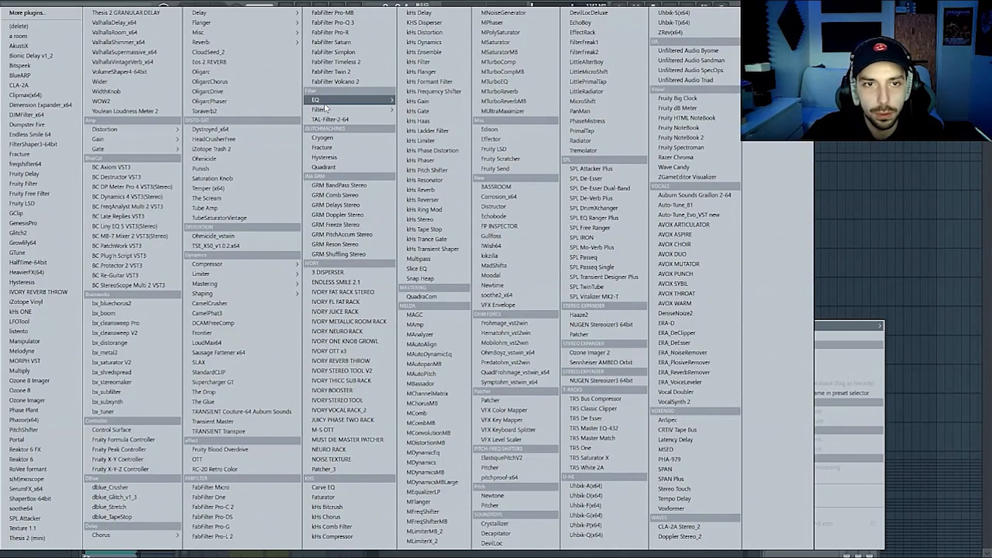
{"action": "mouse_move", "coordinate": [320, 101]}
{"action": "left_click", "coordinate": [258, 133]}
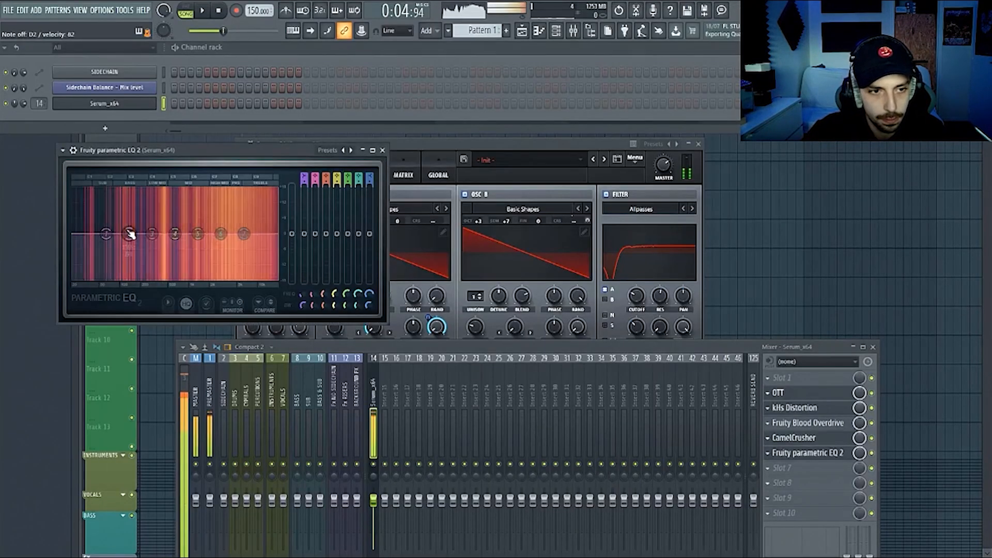
- Roll off the low end with the EQ's lowest bands, boost band 3 slightly, and place the EQ between OTT and kHs Distortion
{"action": "left_click_drag", "start_coordinate": [129, 233], "coordinate": [124, 250]}
{"action": "left_click_drag", "start_coordinate": [152, 234], "coordinate": [108, 240]}
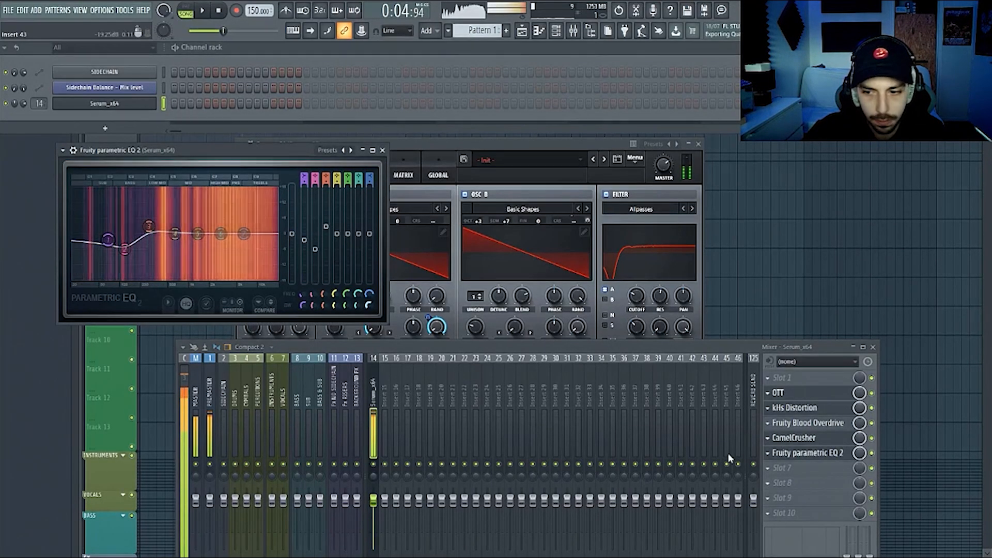
{"action": "left_click_drag", "start_coordinate": [780, 453], "coordinate": [785, 409]}
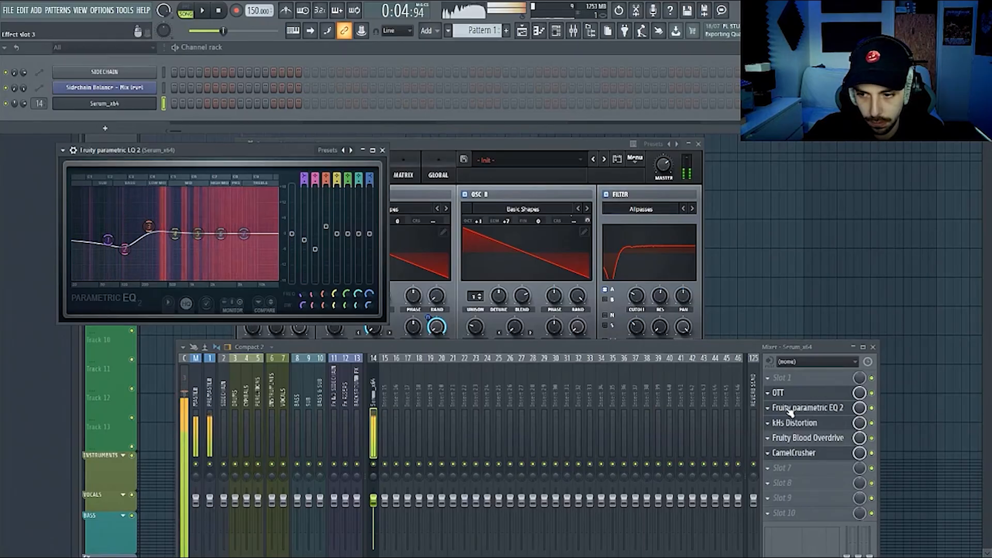
{"action": "left_click_drag", "start_coordinate": [125, 249], "coordinate": [96, 270]}
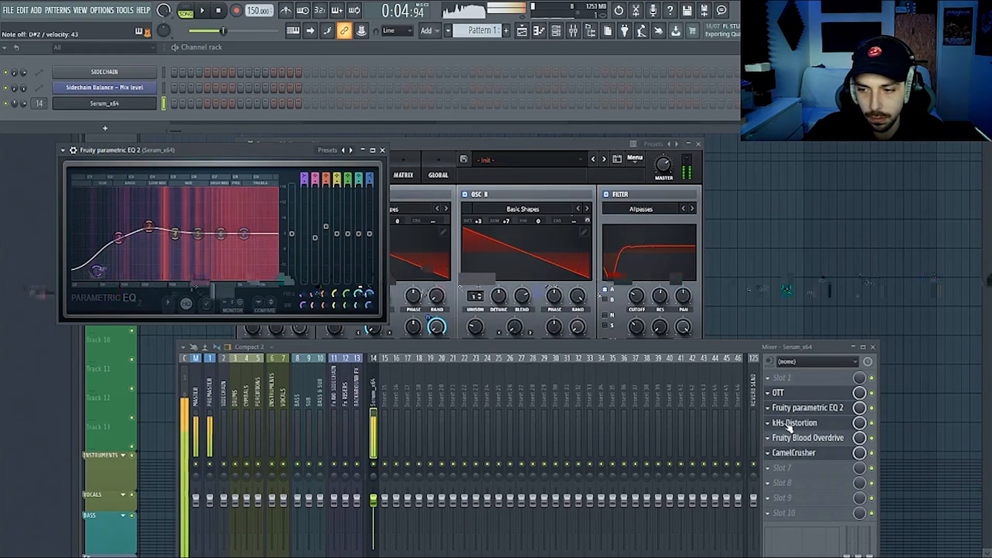
- Set the Allpasses filter's cutoff to 92 Hz
{"action": "left_click", "coordinate": [645, 300]}
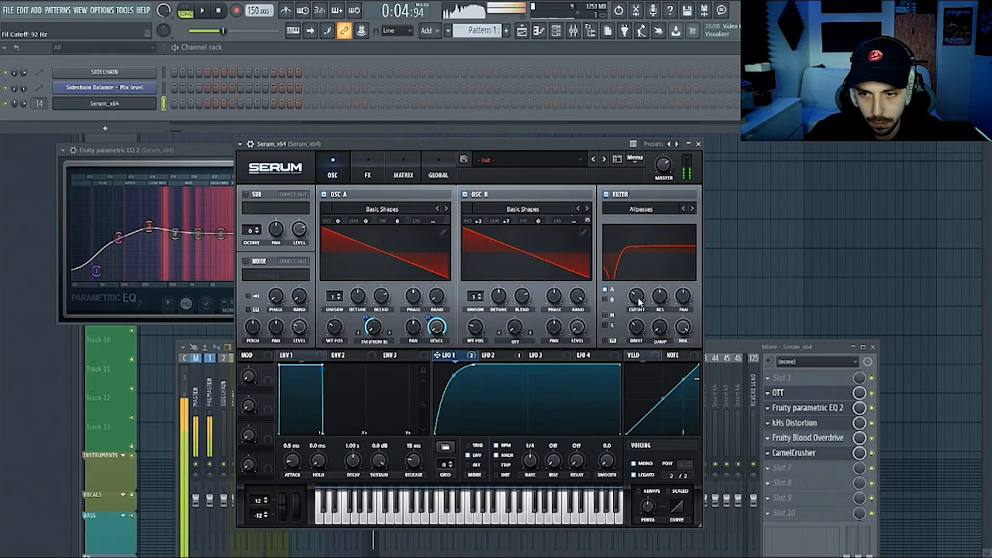
- Enable Hyper/Dimension as the last effect in the chain, with the Hyper rate at 83%, an adjusted Hyper mix and the Dimension mix at 21%
{"action": "left_click", "coordinate": [367, 171]}
{"action": "left_click", "coordinate": [249, 197]}
{"action": "left_click_drag", "start_coordinate": [263, 197], "coordinate": [261, 377]}
{"action": "left_click_drag", "start_coordinate": [527, 246], "coordinate": [524, 259]}
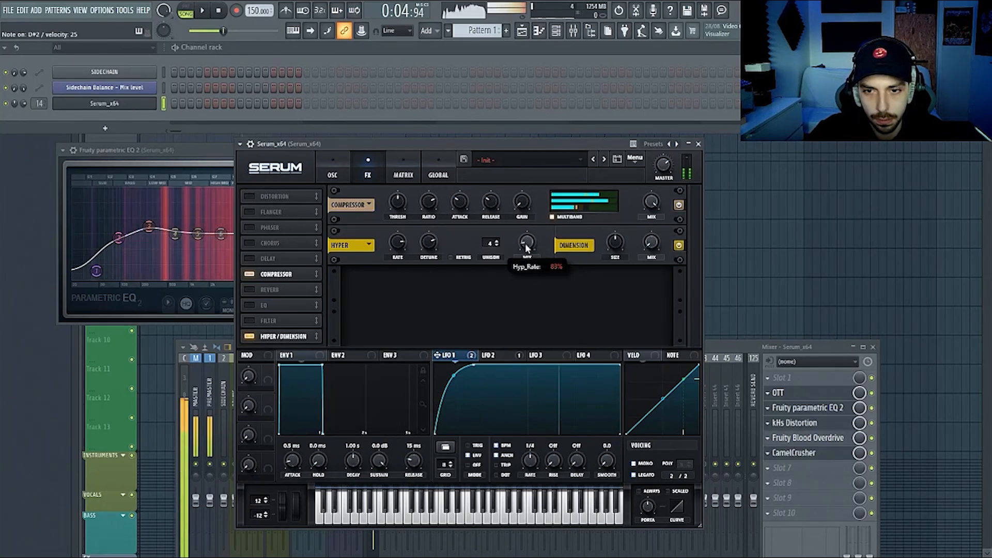
{"action": "left_click_drag", "start_coordinate": [526, 243], "coordinate": [531, 238]}
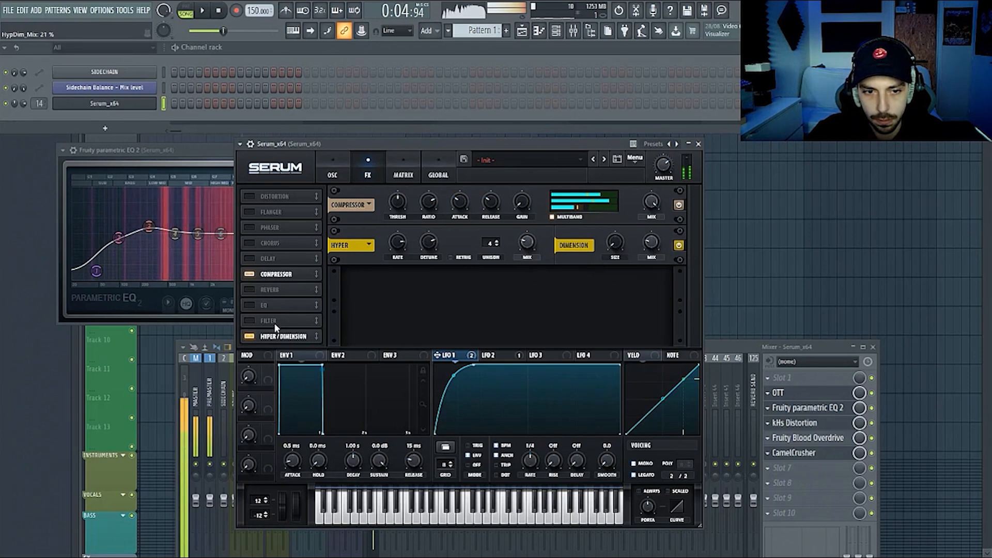
- Assign Macro 1 to Osc B's octave and audition the sound by sweeping the macro
{"action": "left_click", "coordinate": [332, 173]}
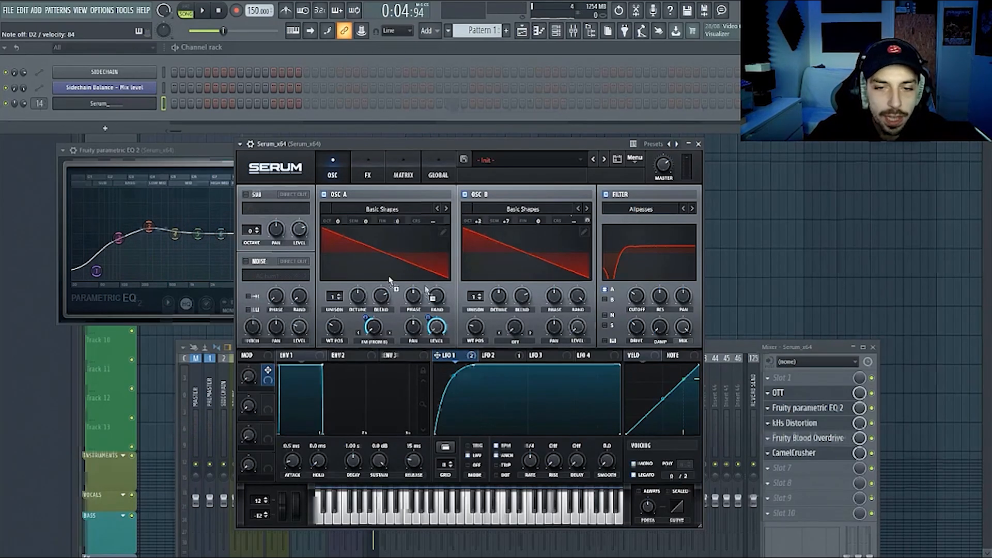
{"action": "left_click_drag", "start_coordinate": [478, 226], "coordinate": [479, 223]}
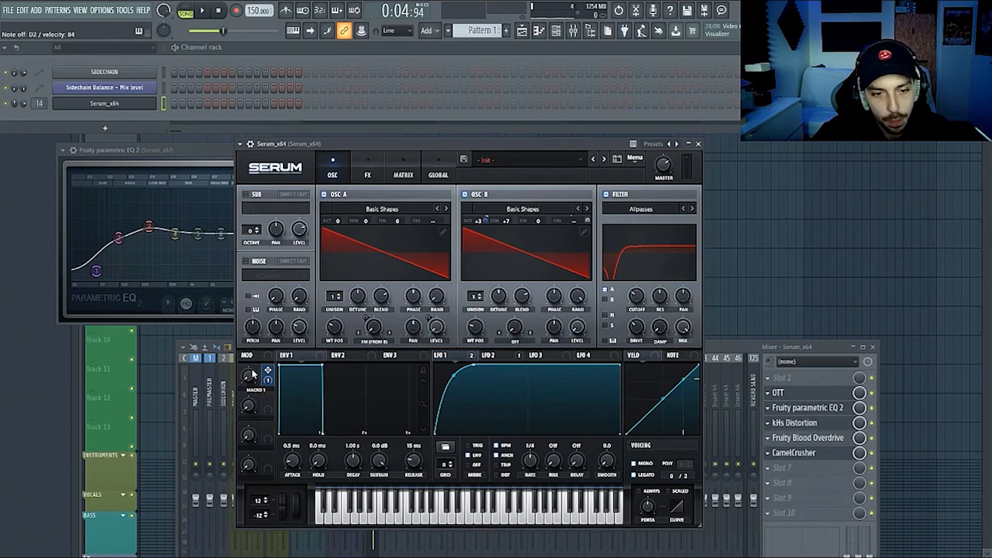
{"action": "left_click_drag", "start_coordinate": [252, 374], "coordinate": [277, 342]}
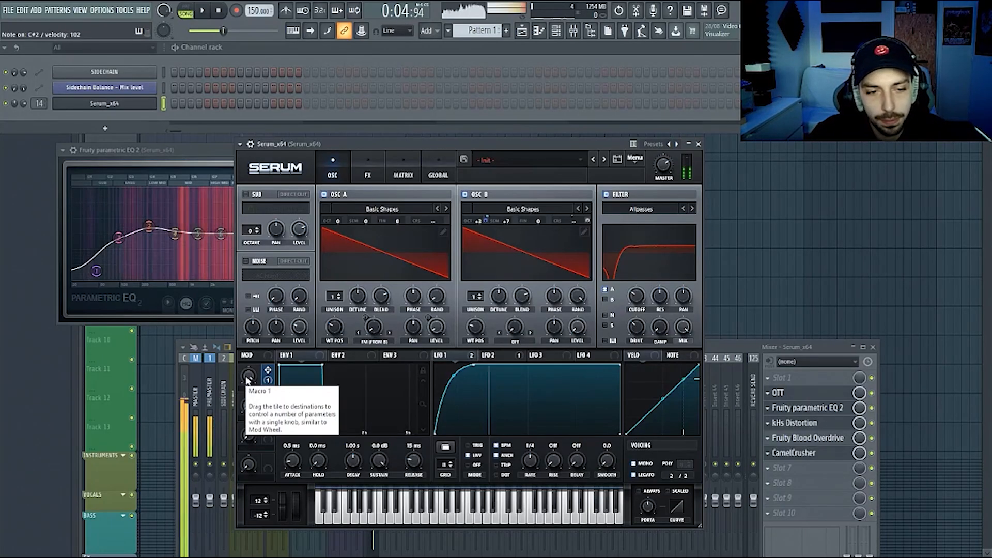
{"action": "left_click_drag", "start_coordinate": [247, 380], "coordinate": [248, 377]}
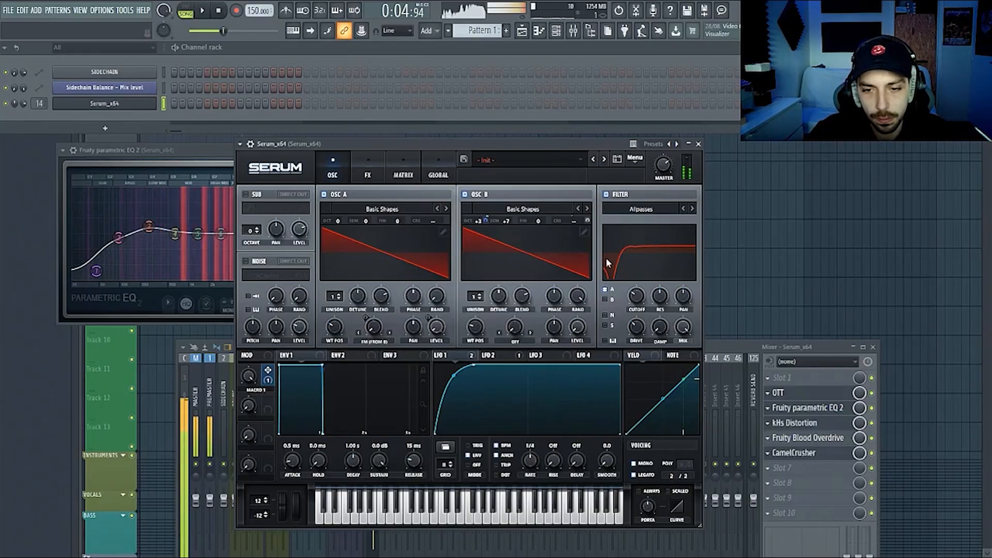
- Set Osc B's warp mode to Sync and try different sync amounts
{"action": "left_click", "coordinate": [514, 340]}
{"action": "left_click", "coordinate": [531, 100]}
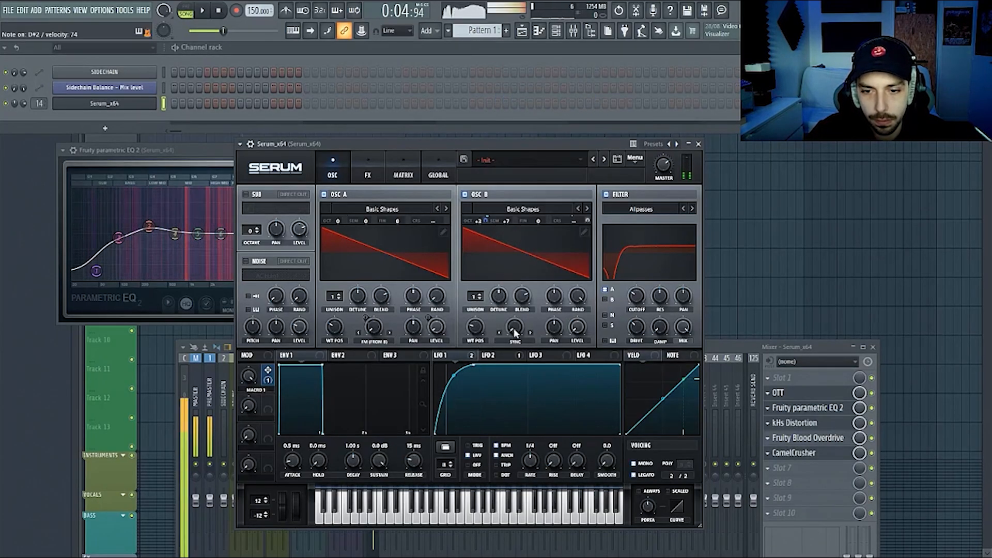
{"action": "left_click_drag", "start_coordinate": [514, 329], "coordinate": [500, 369]}
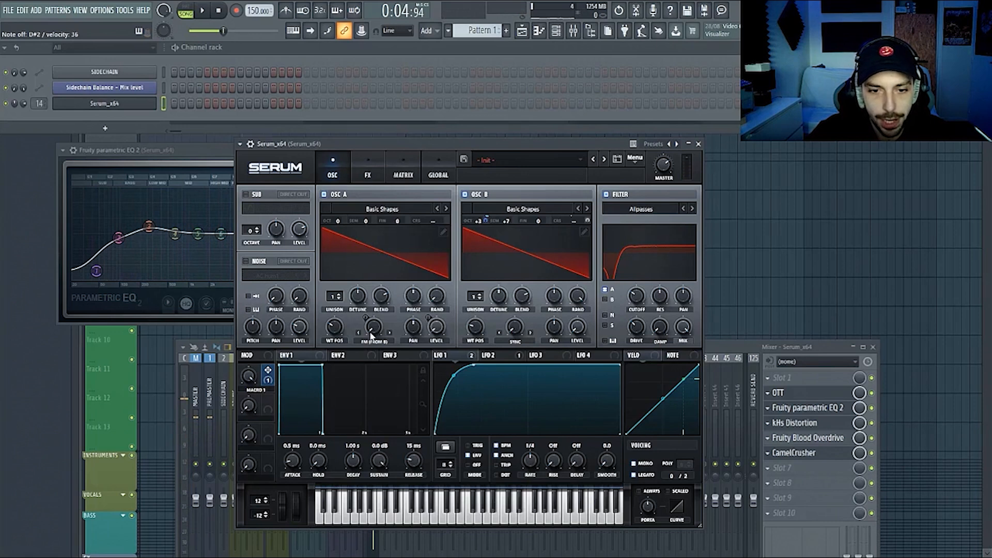
- Assign Macro 1 to Osc A's FM warp at an amount of -9 and to Osc B's semitone, auditioning the macro
{"action": "left_click_drag", "start_coordinate": [367, 337], "coordinate": [366, 381]}
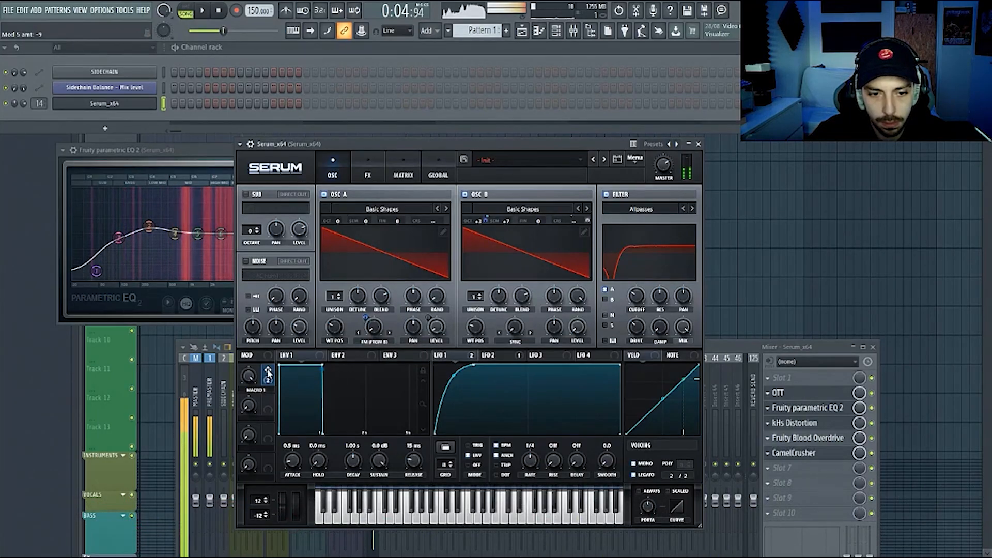
{"action": "left_click_drag", "start_coordinate": [268, 371], "coordinate": [515, 221]}
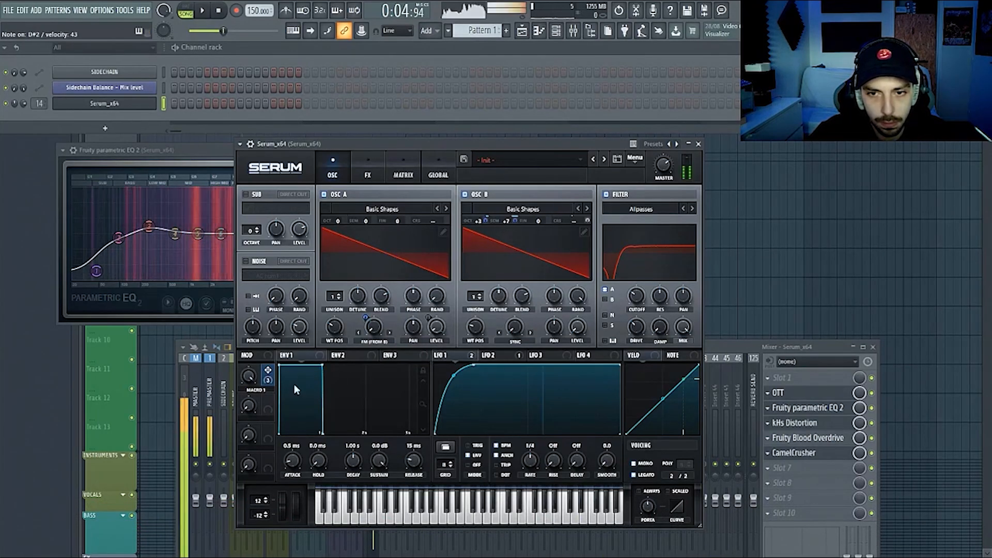
{"action": "left_click_drag", "start_coordinate": [249, 376], "coordinate": [457, 1]}
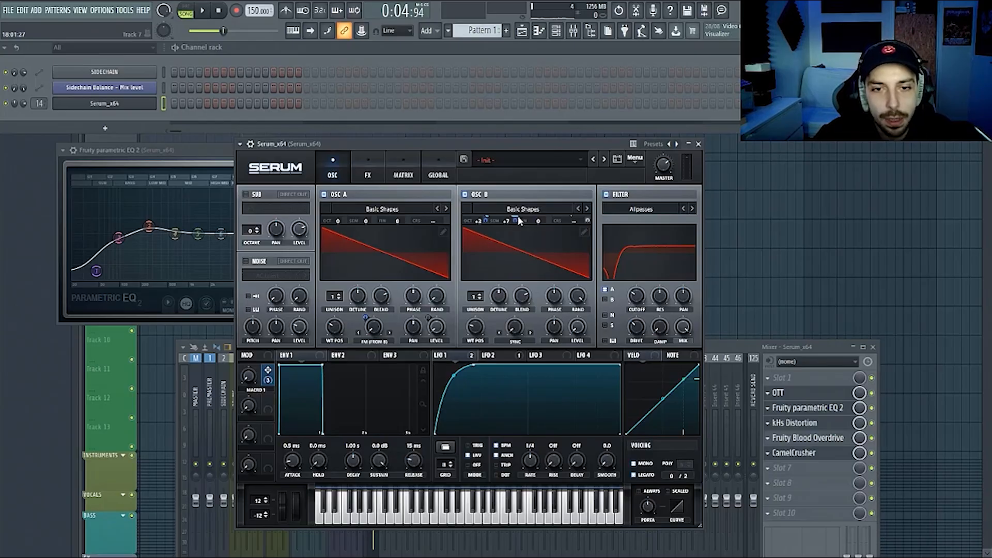
- Reset the synth to the Init preset and load the Dull_toy wavetable from the Digital category into Osc A
{"action": "left_click", "coordinate": [639, 162]}
{"action": "left_click", "coordinate": [635, 168]}
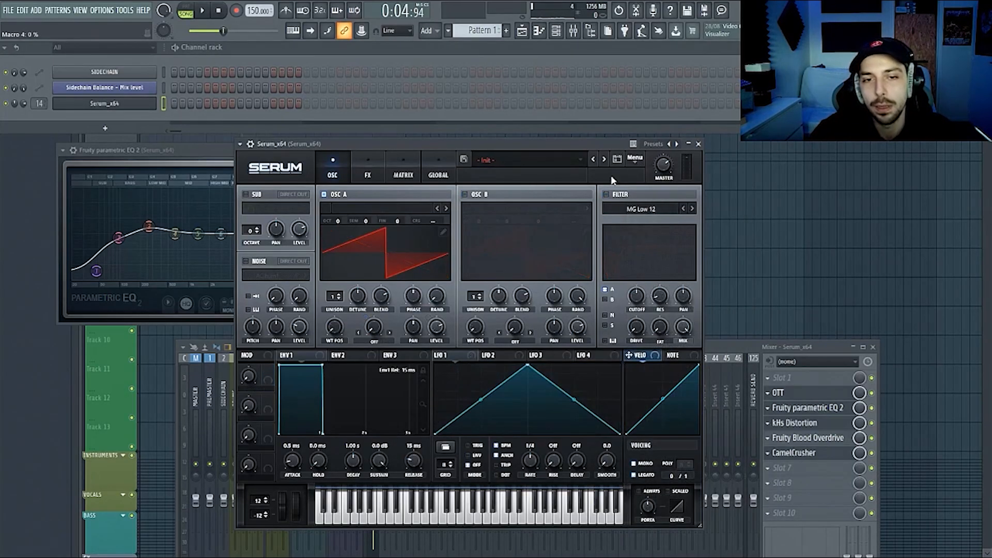
{"action": "left_click", "coordinate": [389, 207]}
{"action": "left_click", "coordinate": [454, 190]}
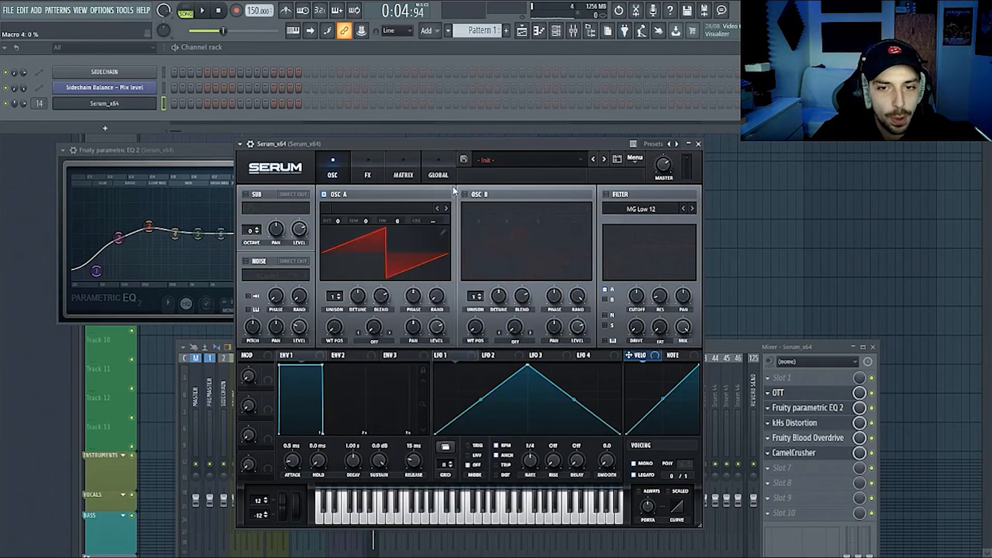
{"action": "left_click", "coordinate": [394, 212]}
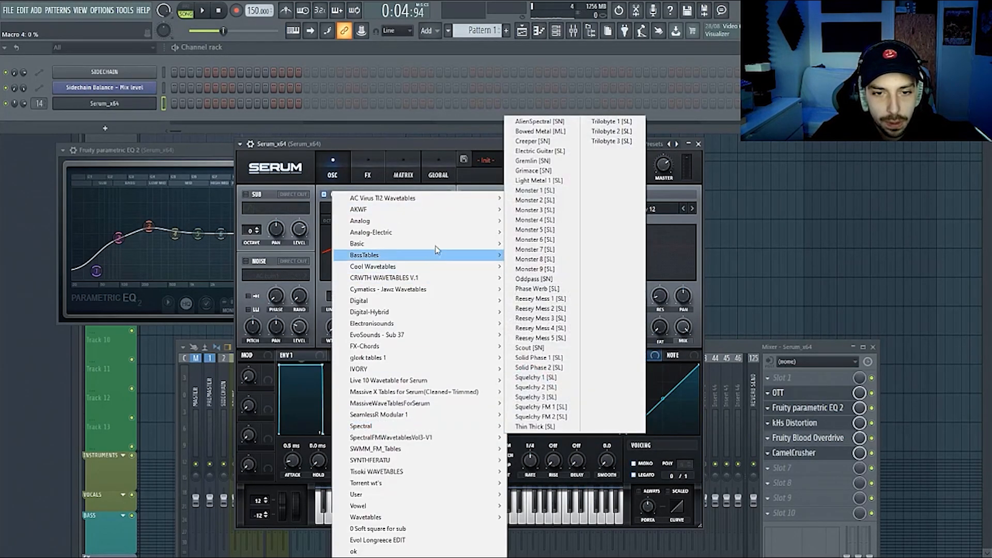
{"action": "mouse_move", "coordinate": [434, 301]}
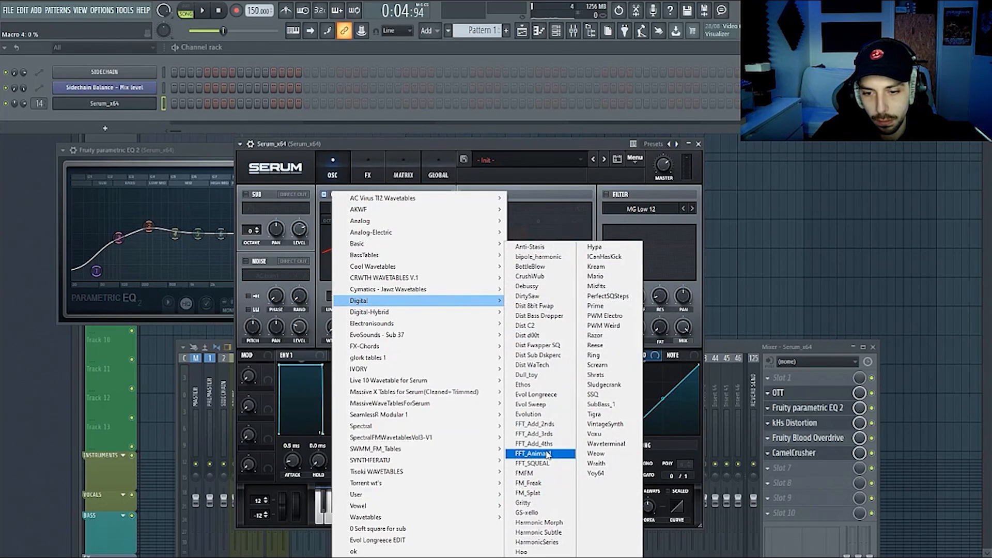
{"action": "left_click", "coordinate": [537, 375]}
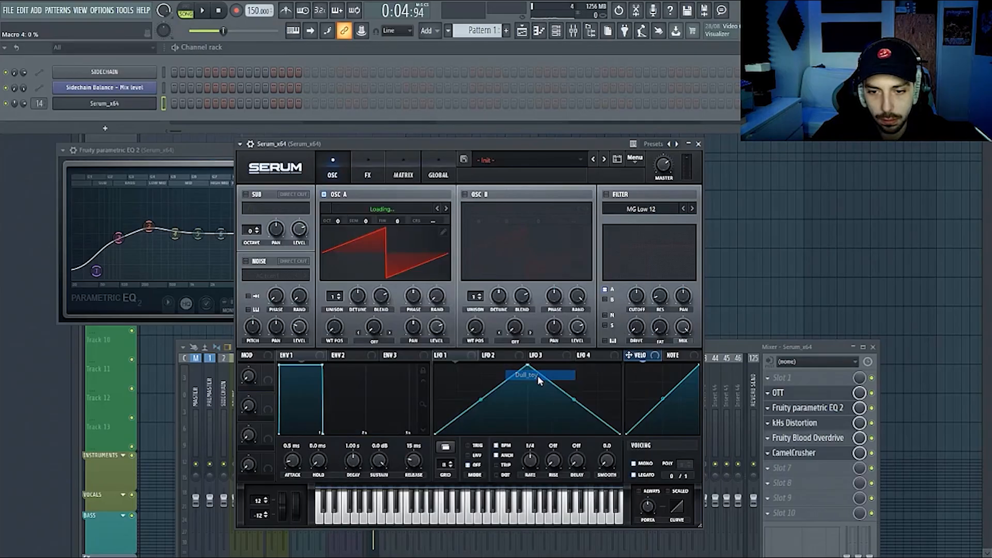
- Adjust Osc A's wavetable position and level, and enable the compressor effect in multiband mode
{"action": "left_click_drag", "start_coordinate": [330, 329], "coordinate": [359, 353]}
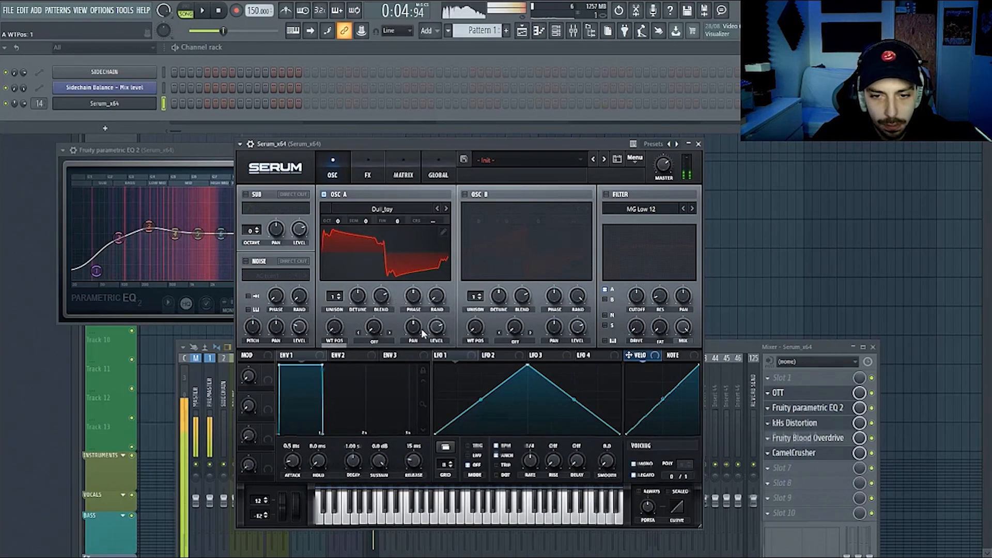
{"action": "left_click_drag", "start_coordinate": [435, 329], "coordinate": [327, 120]}
{"action": "left_click", "coordinate": [368, 168]}
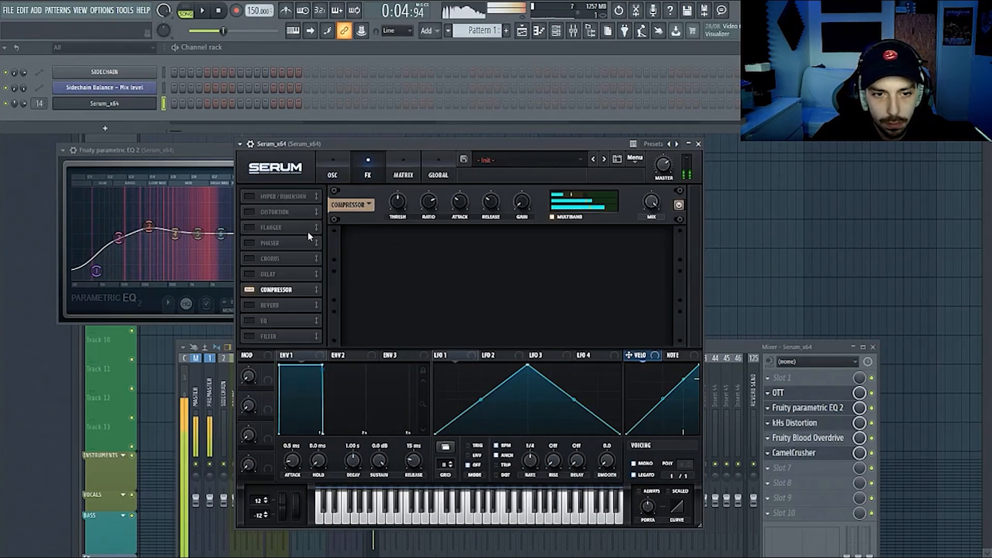
- Set Osc A's warp mode to FM (from B), enable Osc B and load the BassTables wavetable Reesey Mess 3 [SL] into it
{"action": "left_click", "coordinate": [326, 158]}
{"action": "left_click", "coordinate": [375, 340]}
{"action": "left_click", "coordinate": [398, 325]}
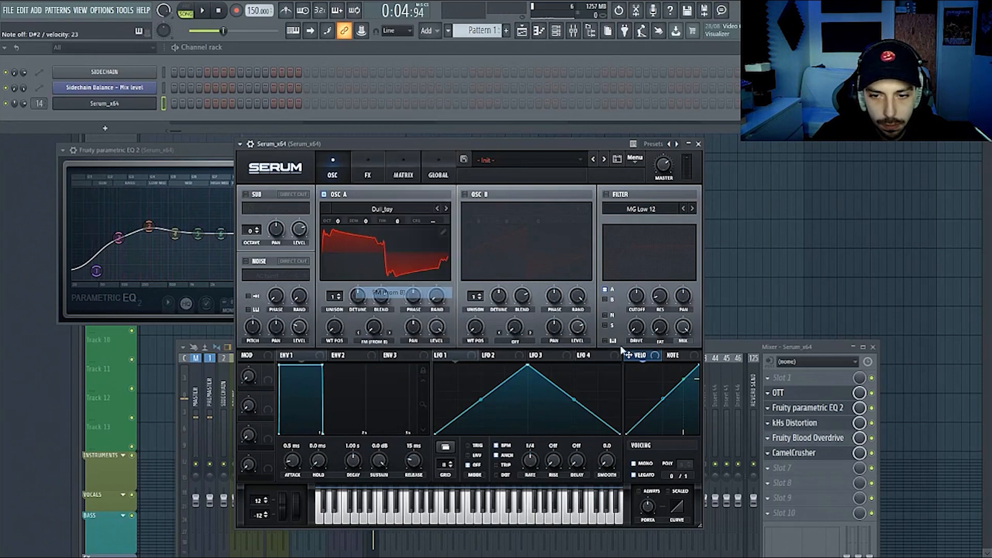
{"action": "left_click", "coordinate": [479, 195]}
{"action": "left_click", "coordinate": [495, 204]}
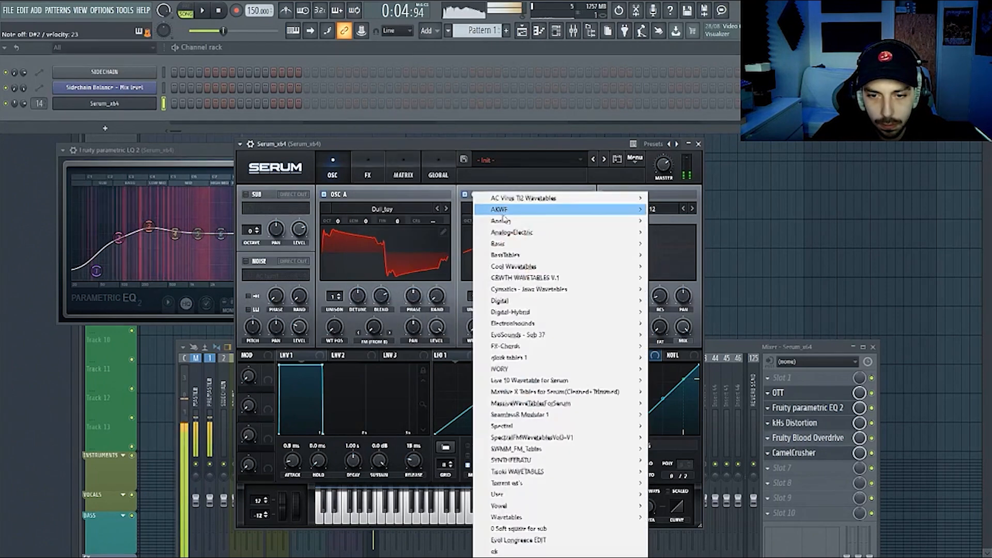
{"action": "mouse_move", "coordinate": [543, 426]}
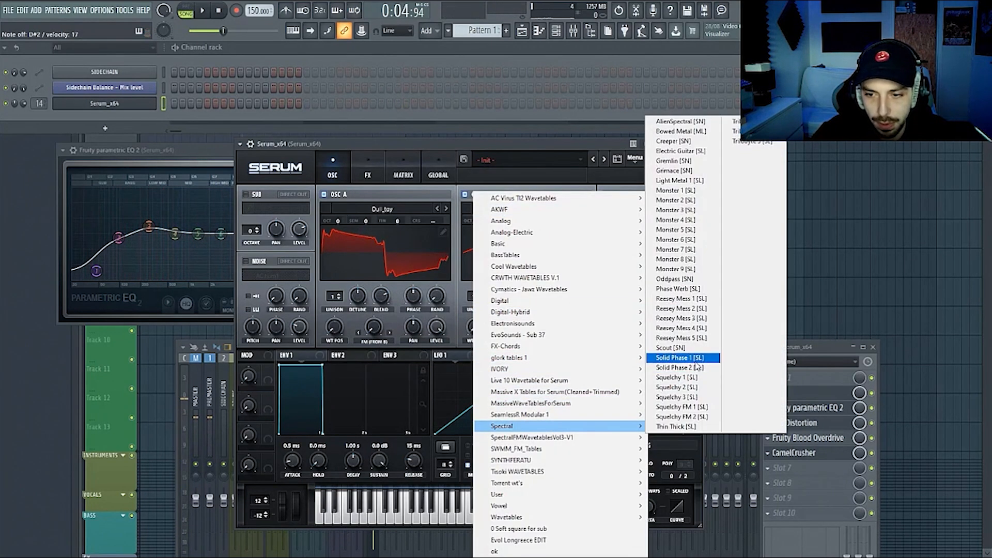
{"action": "left_click", "coordinate": [706, 318]}
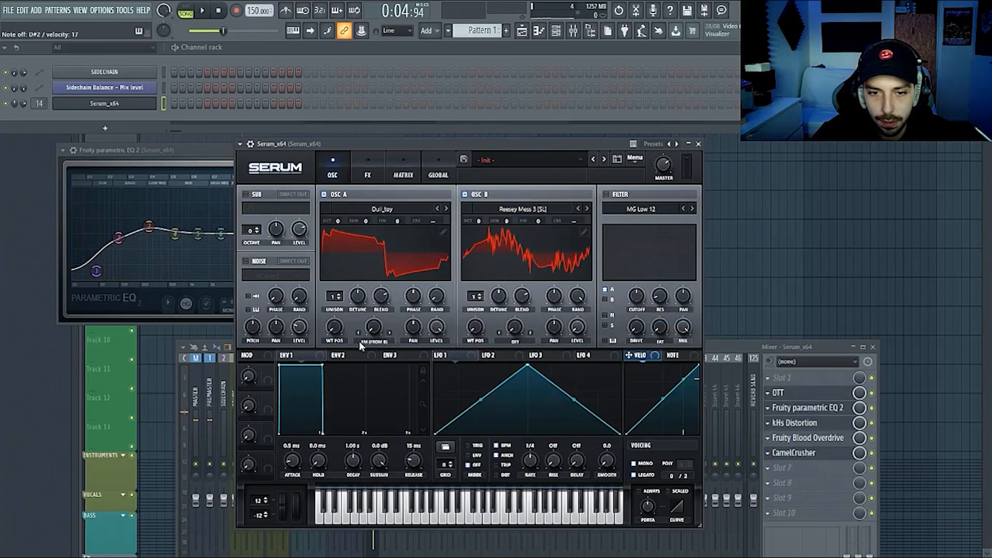
- Adjust Osc B's wavetable position and try Osc A's wavetable position at 256
{"action": "left_click_drag", "start_coordinate": [387, 294], "coordinate": [391, 298]}
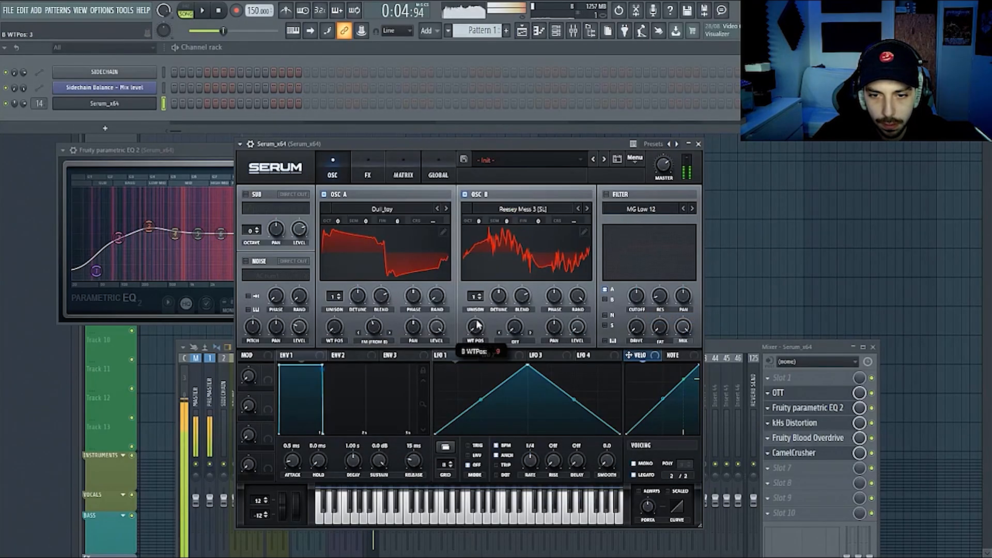
{"action": "left_click_drag", "start_coordinate": [477, 325], "coordinate": [468, 352]}
{"action": "left_click_drag", "start_coordinate": [336, 326], "coordinate": [386, 196]}
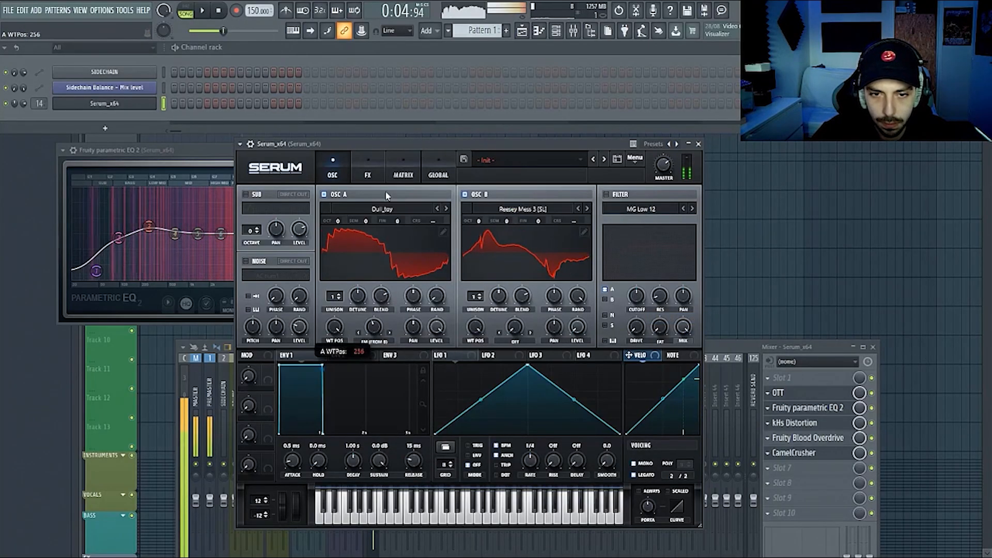
- Set Osc B to octave +2, semitone +12 and wavetable position 256, and adjust Osc A's FM amount
{"action": "left_click_drag", "start_coordinate": [476, 222], "coordinate": [525, 204]}
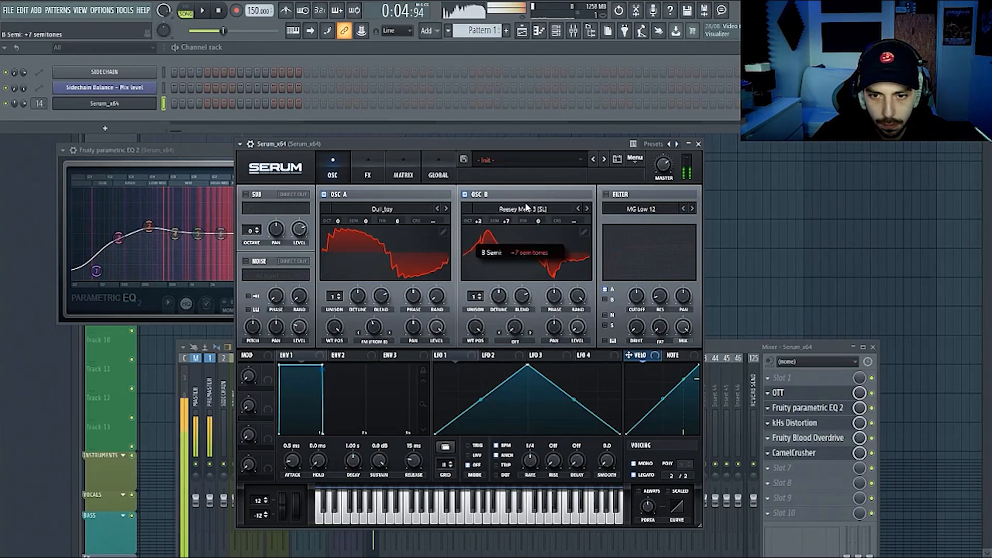
{"action": "mouse_move", "coordinate": [475, 327]}
{"action": "left_mouse_down"}
{"action": "mouse_move", "coordinate": [461, 373]}
{"action": "mouse_move", "coordinate": [468, 387]}
{"action": "mouse_move", "coordinate": [473, 328]}
{"action": "left_mouse_up"}
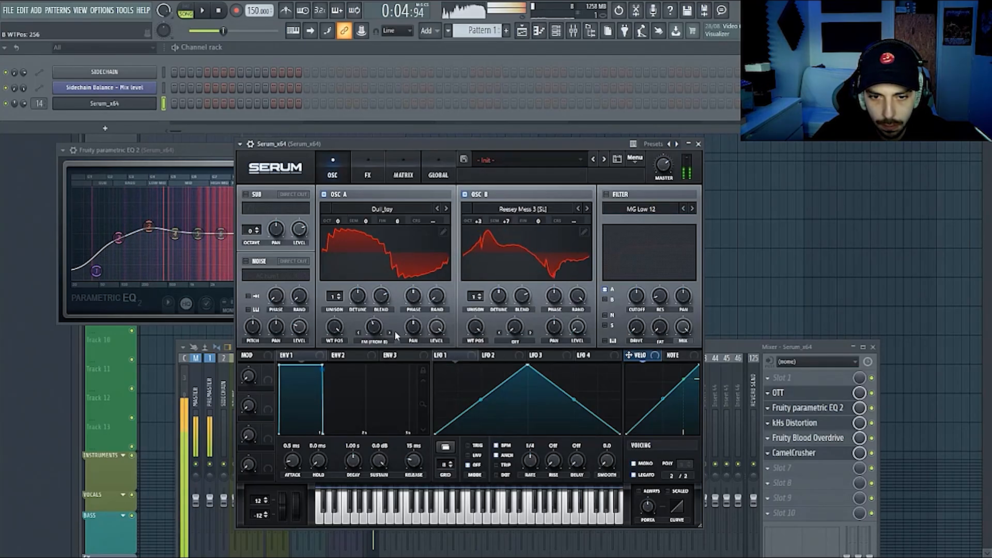
{"action": "mouse_move", "coordinate": [374, 327]}
{"action": "left_mouse_down"}
{"action": "mouse_move", "coordinate": [367, 368]}
{"action": "mouse_move", "coordinate": [380, 326]}
{"action": "left_mouse_up"}
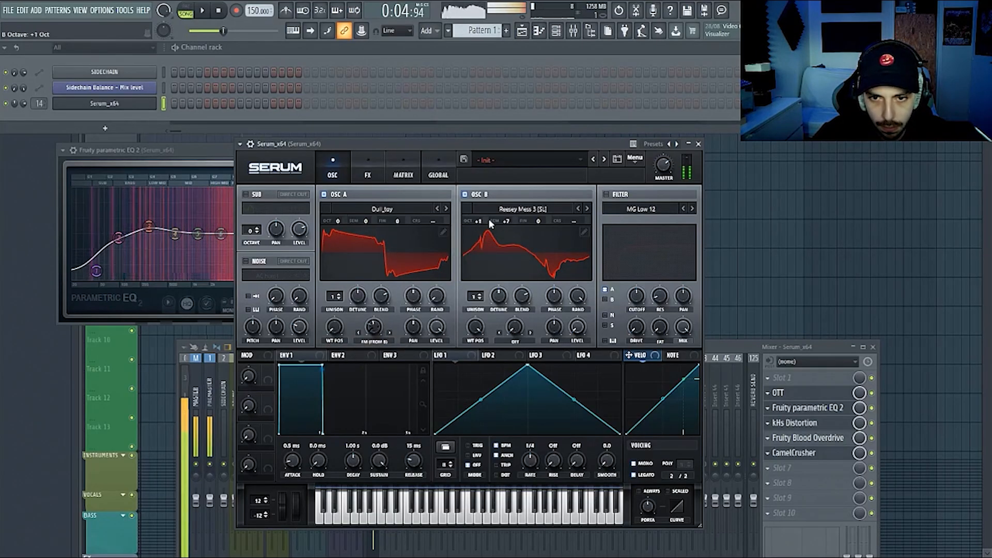
{"action": "left_click_drag", "start_coordinate": [504, 221], "coordinate": [535, 203]}
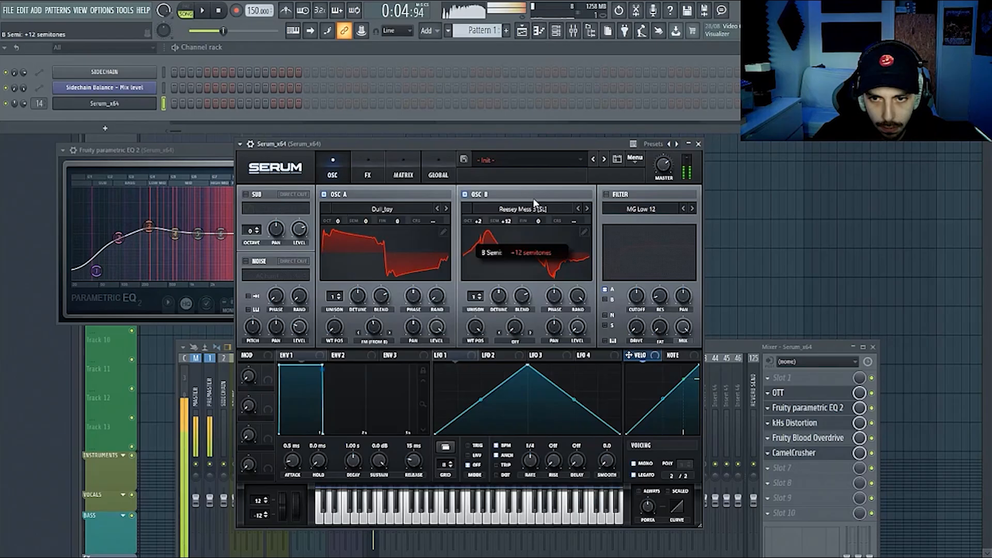
- Enable the filter, try the Allpasses type, switch it to Combs and adjust the cutoff
{"action": "left_click", "coordinate": [628, 193]}
{"action": "left_click", "coordinate": [634, 212]}
{"action": "mouse_move", "coordinate": [645, 256]}
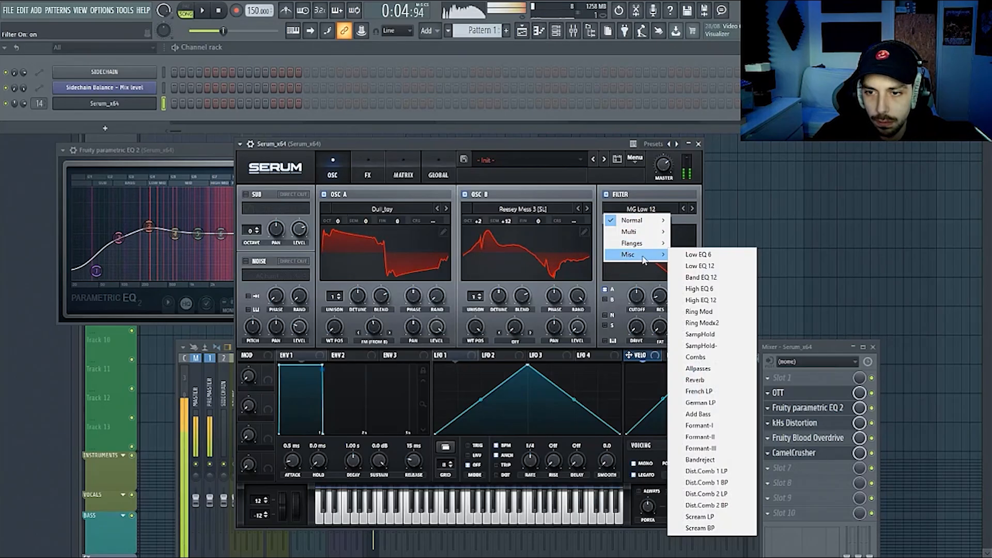
{"action": "left_click", "coordinate": [716, 368]}
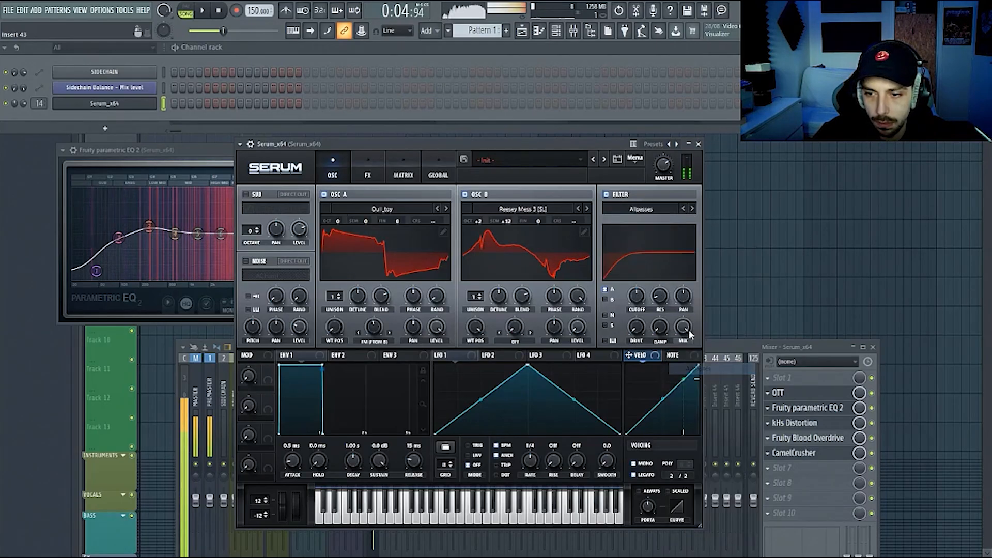
{"action": "left_click", "coordinate": [684, 209]}
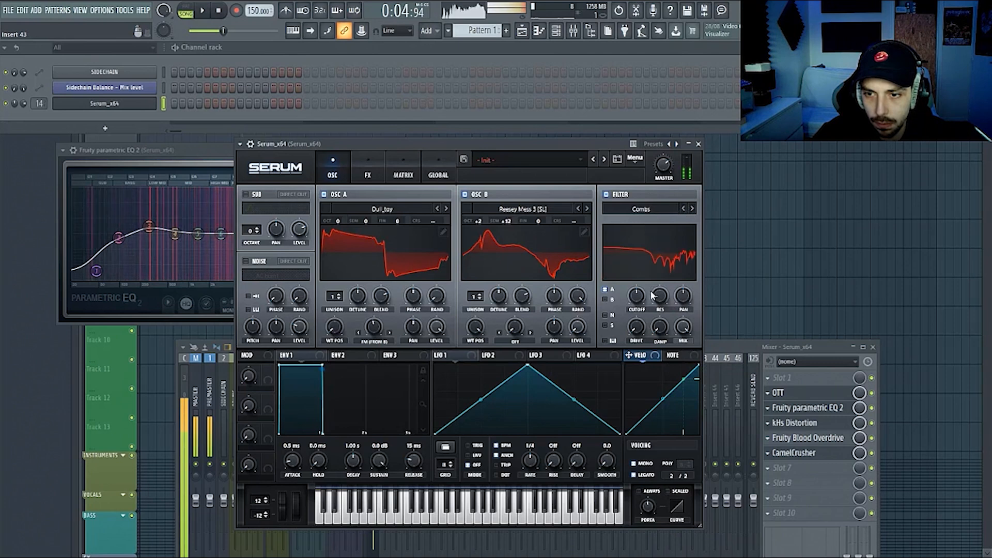
{"action": "mouse_move", "coordinate": [641, 297]}
{"action": "left_mouse_down"}
{"action": "mouse_move", "coordinate": [641, 317]}
{"action": "mouse_move", "coordinate": [659, 274]}
{"action": "mouse_move", "coordinate": [637, 310]}
{"action": "mouse_move", "coordinate": [651, 262]}
{"action": "mouse_move", "coordinate": [641, 302]}
{"action": "left_mouse_up"}
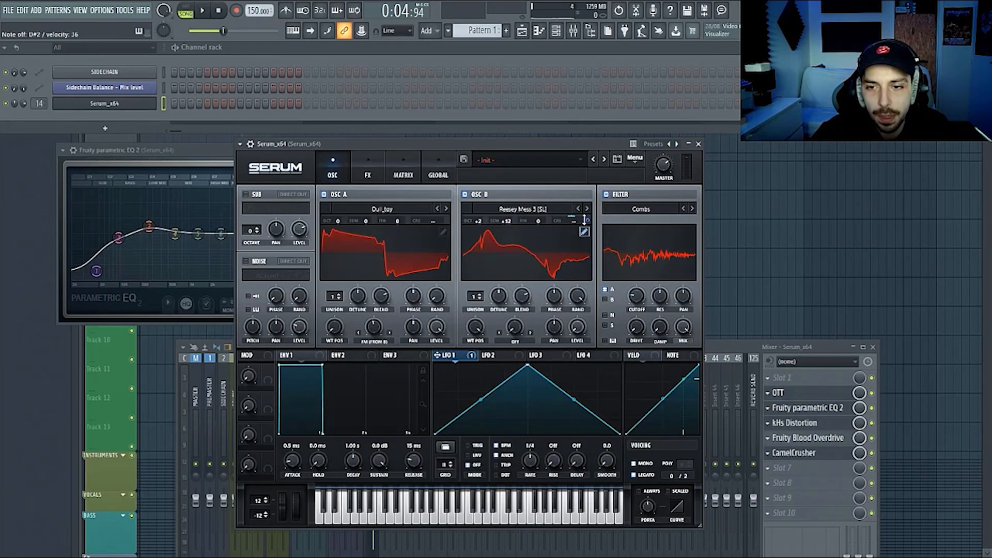
- Shape LFO 1 as a steep curved rise that holds at maximum, in Env mode with a rate of one bar
{"action": "left_click_drag", "start_coordinate": [480, 399], "coordinate": [482, 384]}
{"action": "double_click", "coordinate": [584, 368]}
{"action": "left_click_drag", "start_coordinate": [584, 368], "coordinate": [629, 345]}
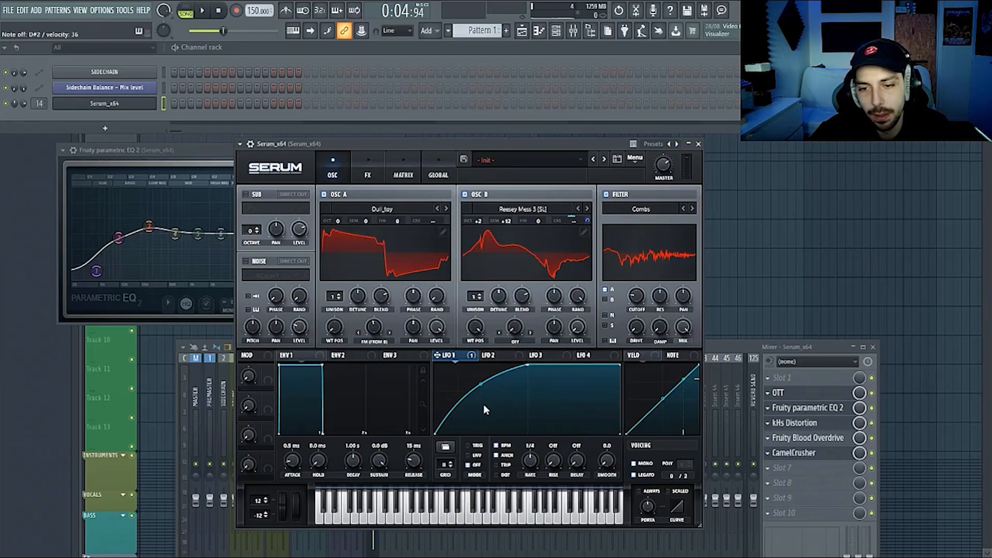
{"action": "left_click_drag", "start_coordinate": [482, 383], "coordinate": [483, 375]}
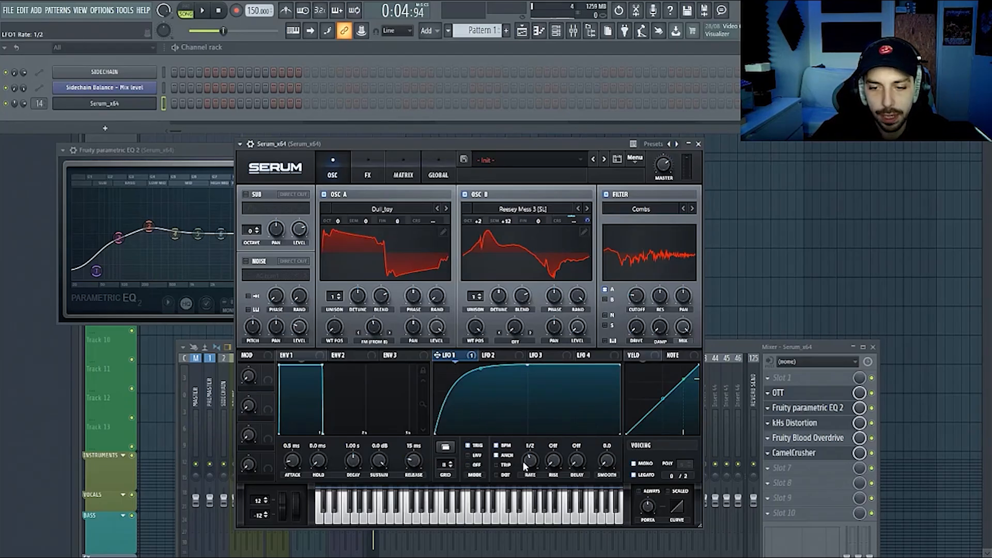
{"action": "left_click_drag", "start_coordinate": [530, 462], "coordinate": [530, 469]}
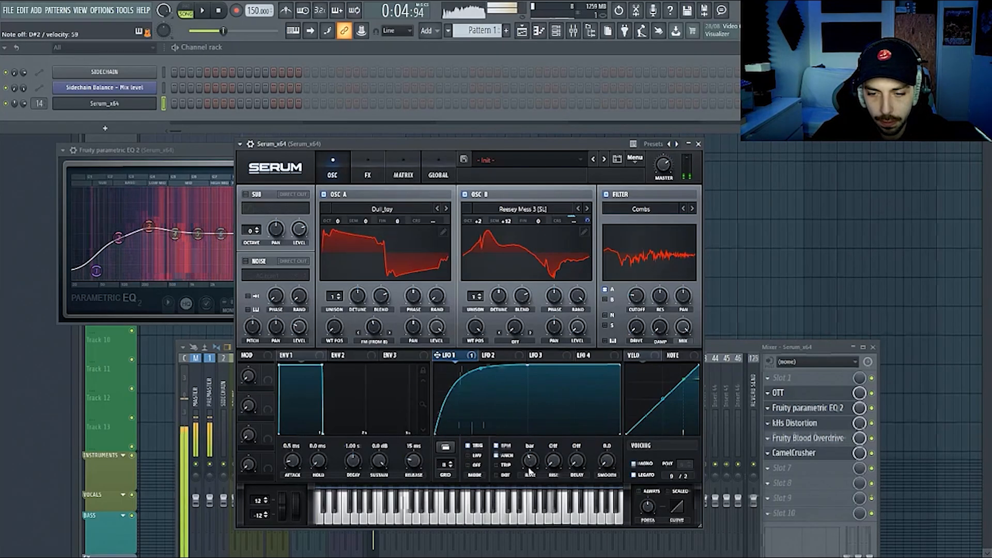
{"action": "right_click", "coordinate": [558, 395]}
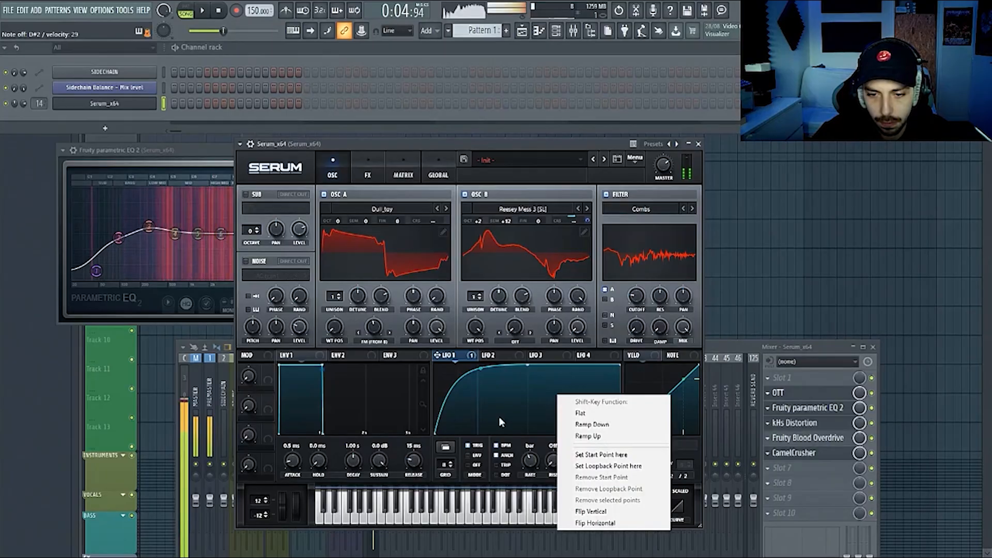
{"action": "left_click", "coordinate": [487, 423]}
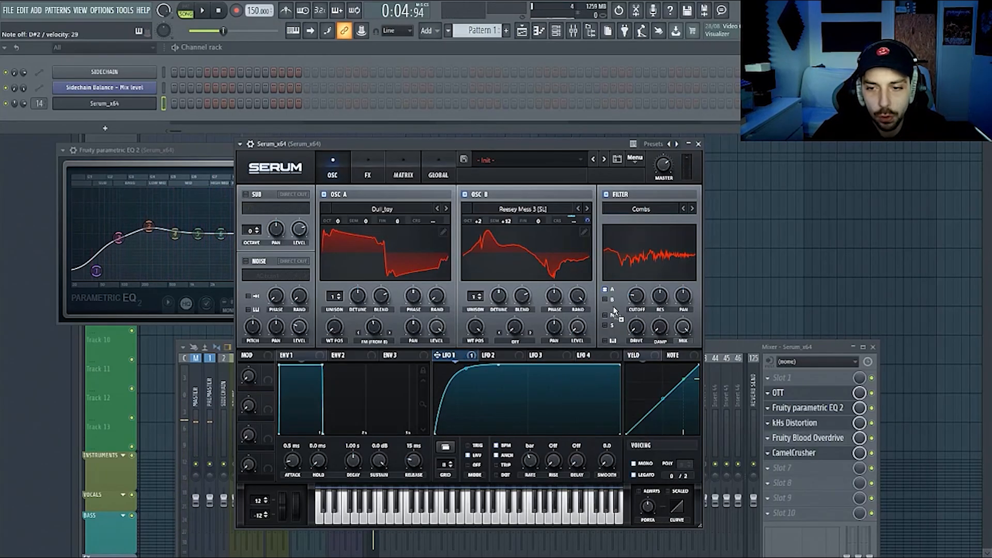
- Assign LFO 1 to the filter cutoff, trying different amounts including -70, and set Osc B's semitone to +7
{"action": "left_click_drag", "start_coordinate": [628, 284], "coordinate": [636, 317]}
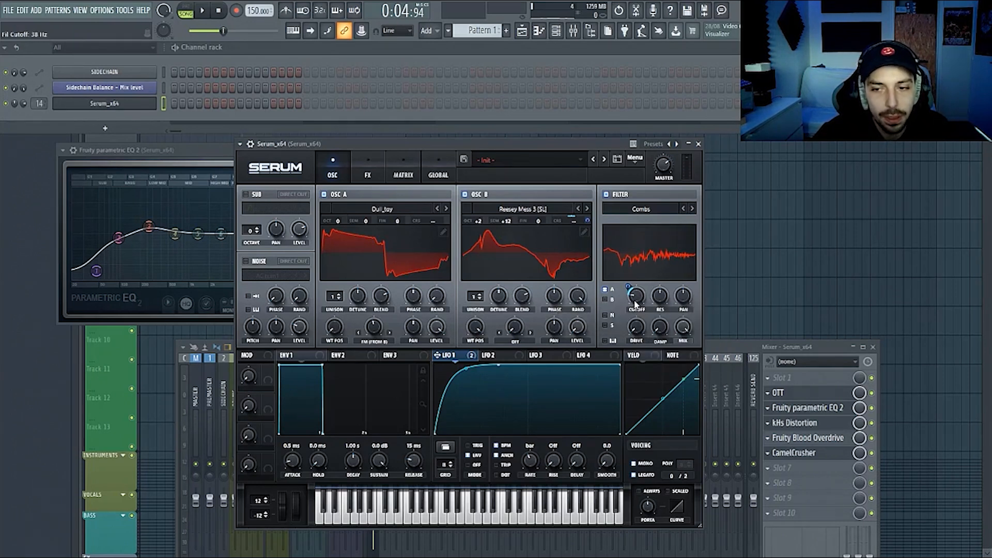
{"action": "mouse_move", "coordinate": [642, 295]}
{"action": "left_mouse_down"}
{"action": "mouse_move", "coordinate": [642, 309]}
{"action": "mouse_move", "coordinate": [628, 302]}
{"action": "mouse_move", "coordinate": [641, 298]}
{"action": "mouse_move", "coordinate": [639, 287]}
{"action": "mouse_move", "coordinate": [635, 300]}
{"action": "left_mouse_up"}
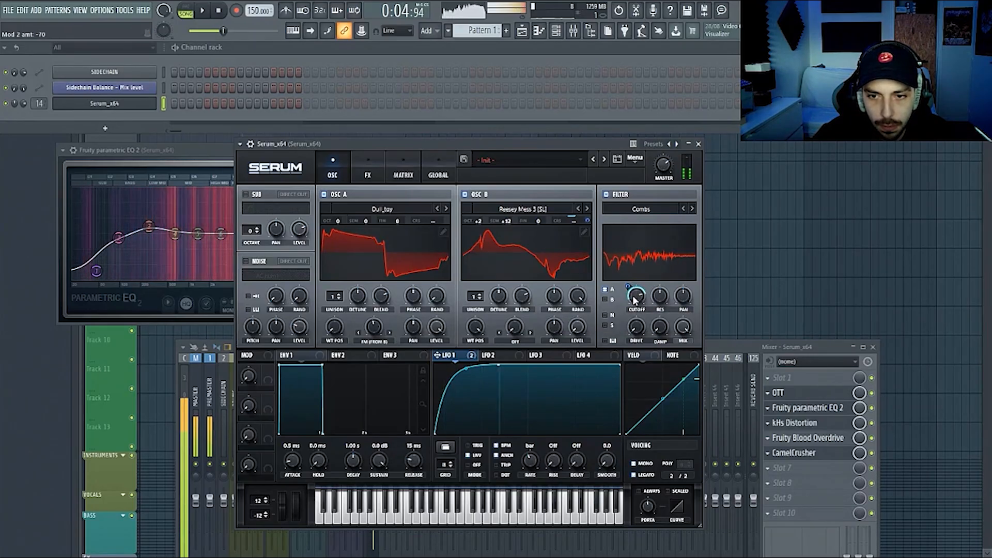
{"action": "left_click_drag", "start_coordinate": [506, 222], "coordinate": [504, 246]}
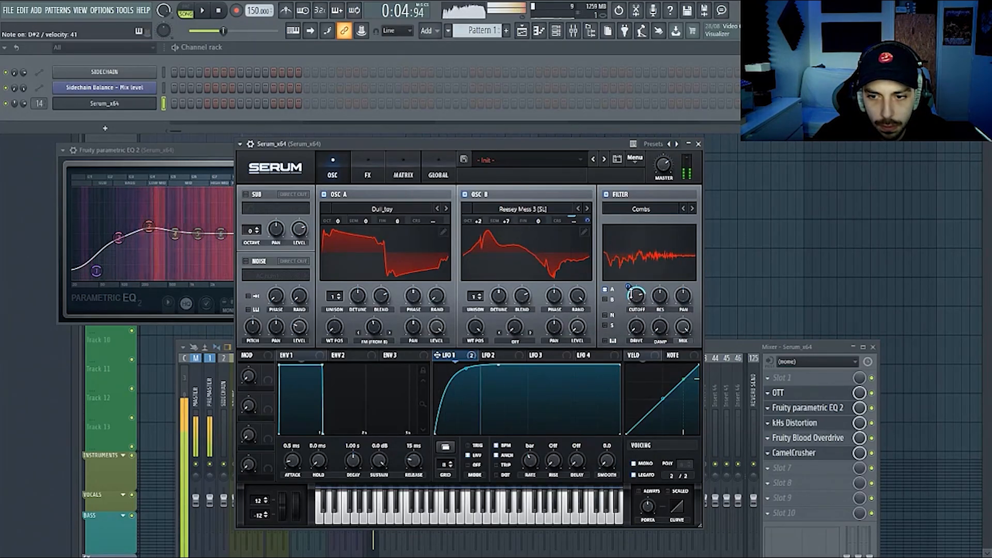
{"action": "left_click_drag", "start_coordinate": [634, 302], "coordinate": [640, 285]}
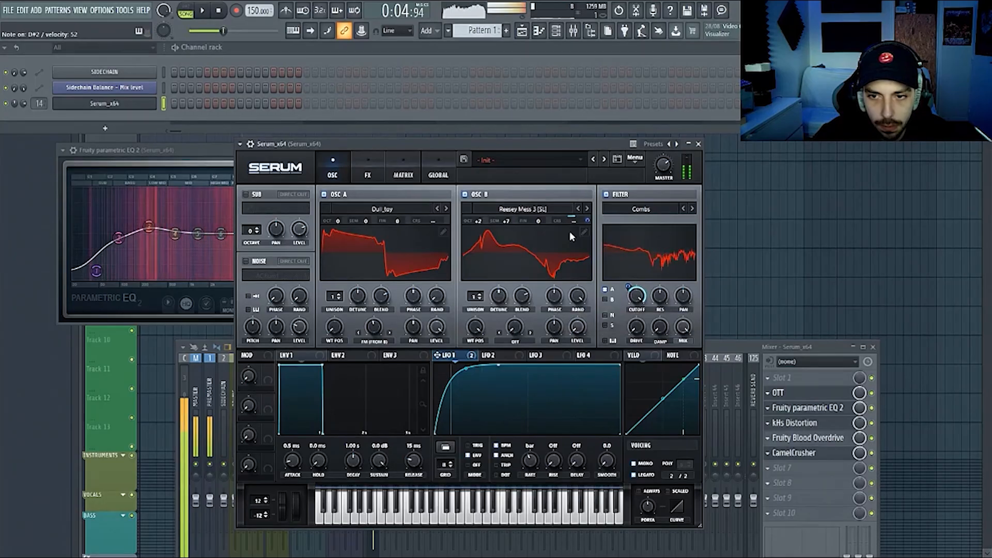
- Set Osc B's octave to +4 and fine-tune the filter cutoff and its LFO 1 modulation amount
{"action": "left_click_drag", "start_coordinate": [480, 221], "coordinate": [480, 207]}
{"action": "left_click_drag", "start_coordinate": [637, 297], "coordinate": [623, 354]}
{"action": "left_click_drag", "start_coordinate": [639, 294], "coordinate": [645, 335]}
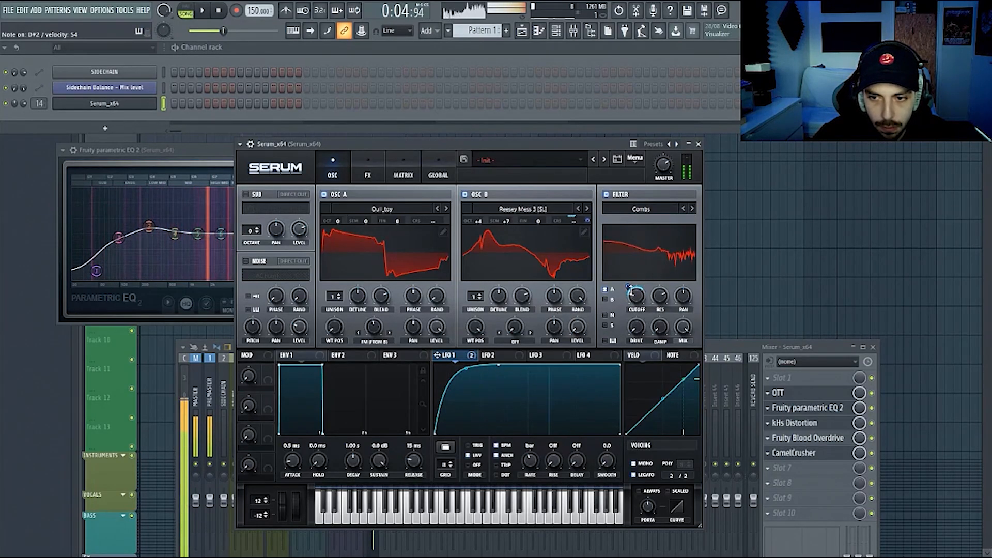
{"action": "mouse_move", "coordinate": [631, 290]}
{"action": "left_mouse_down"}
{"action": "mouse_move", "coordinate": [638, 323]}
{"action": "mouse_move", "coordinate": [664, 307]}
{"action": "mouse_move", "coordinate": [630, 292]}
{"action": "left_mouse_up"}
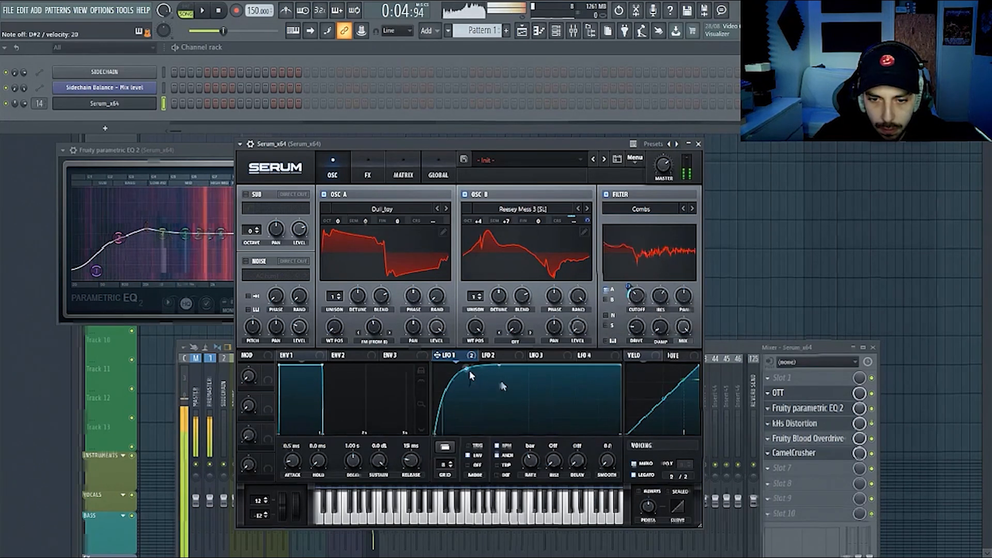
- Reshape LFO 1 into a gentle downward slope at a rate of 2 bar and readjust the filter cutoff
{"action": "left_click_drag", "start_coordinate": [498, 368], "coordinate": [399, 352]}
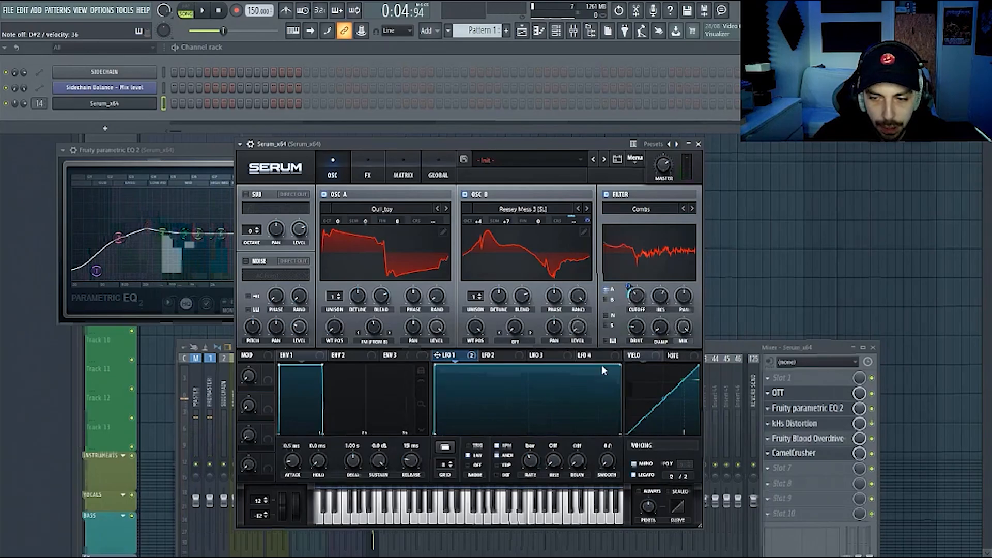
{"action": "left_click_drag", "start_coordinate": [620, 364], "coordinate": [624, 379]}
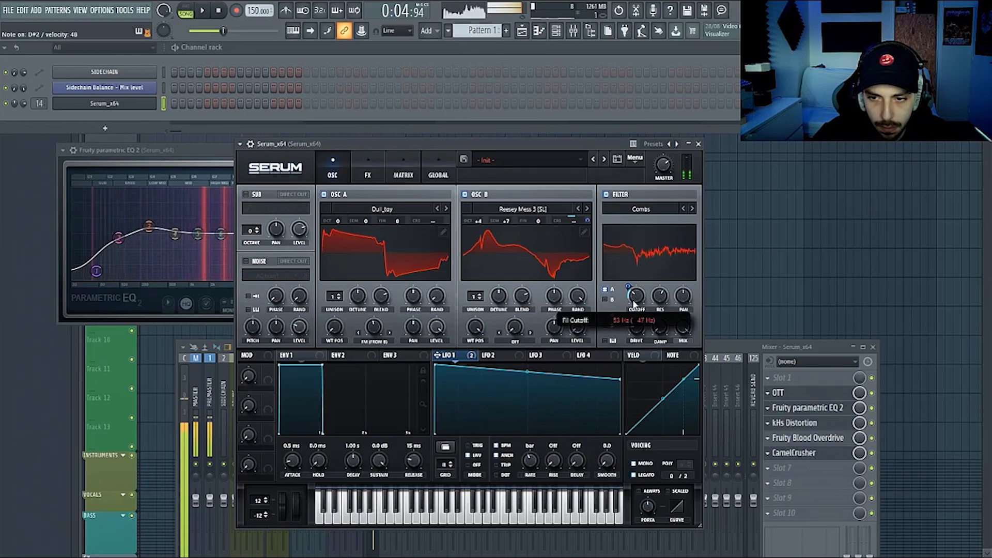
{"action": "mouse_move", "coordinate": [636, 296]}
{"action": "left_mouse_down"}
{"action": "mouse_move", "coordinate": [636, 281]}
{"action": "mouse_move", "coordinate": [630, 298]}
{"action": "left_mouse_up"}
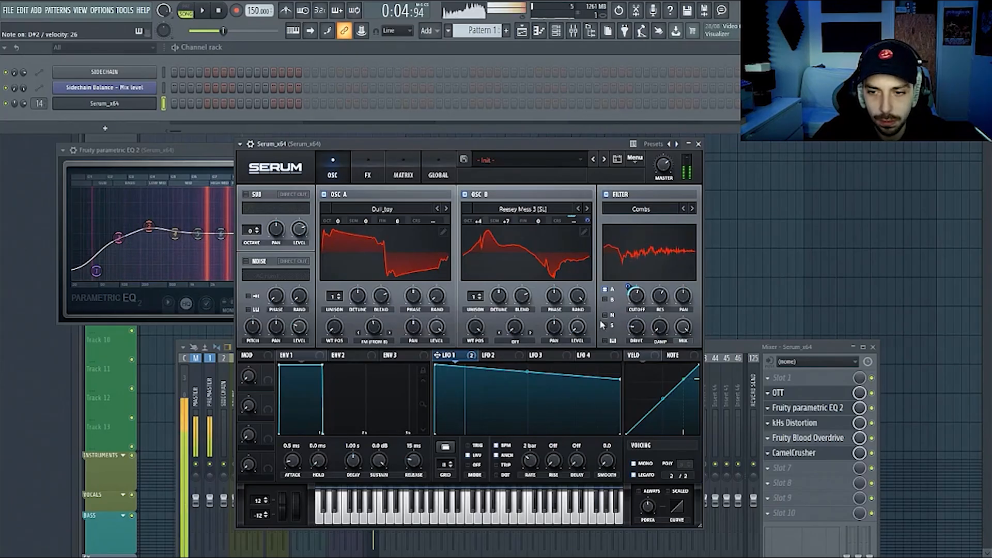
- Set Osc B's octave to +3, raise LFO 1's filter cutoff amount to 49 and adjust Osc A's FM amount
{"action": "left_click_drag", "start_coordinate": [470, 219], "coordinate": [477, 239]}
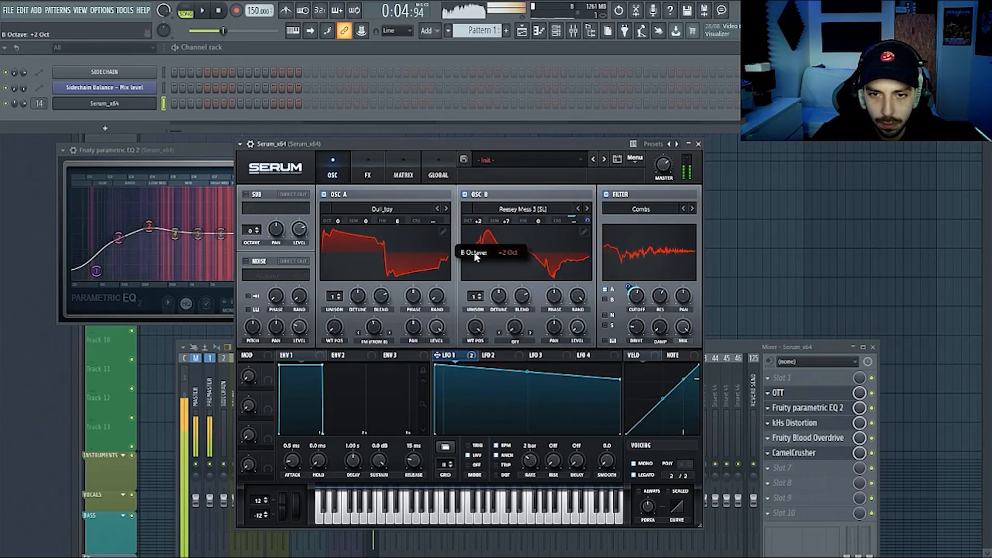
{"action": "left_click_drag", "start_coordinate": [628, 289], "coordinate": [598, 372]}
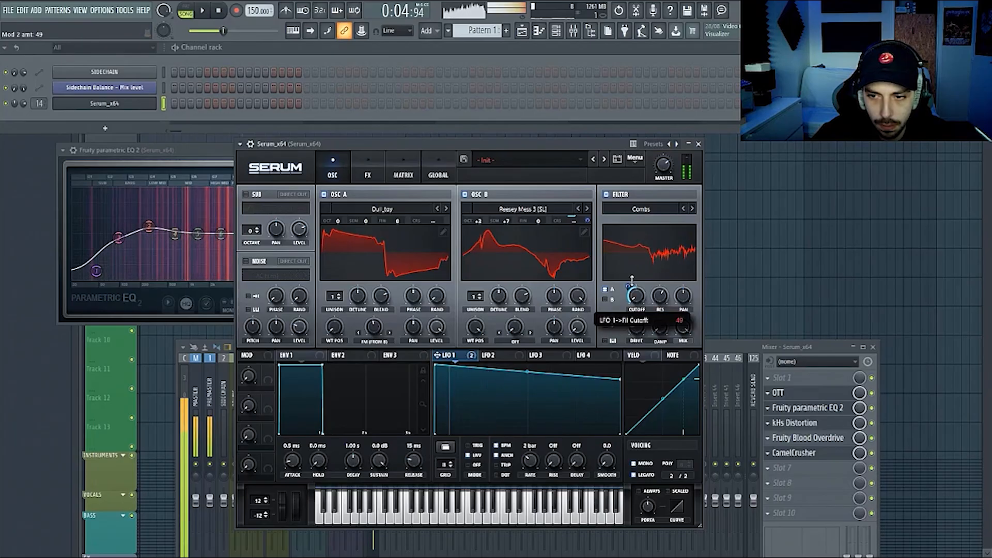
{"action": "left_click_drag", "start_coordinate": [375, 327], "coordinate": [493, 343]}
- Give LFO 1 a fast curved rise before its downward slope and reduce its filter cutoff modulation to about 25
{"action": "left_click_drag", "start_coordinate": [463, 401], "coordinate": [462, 365]}
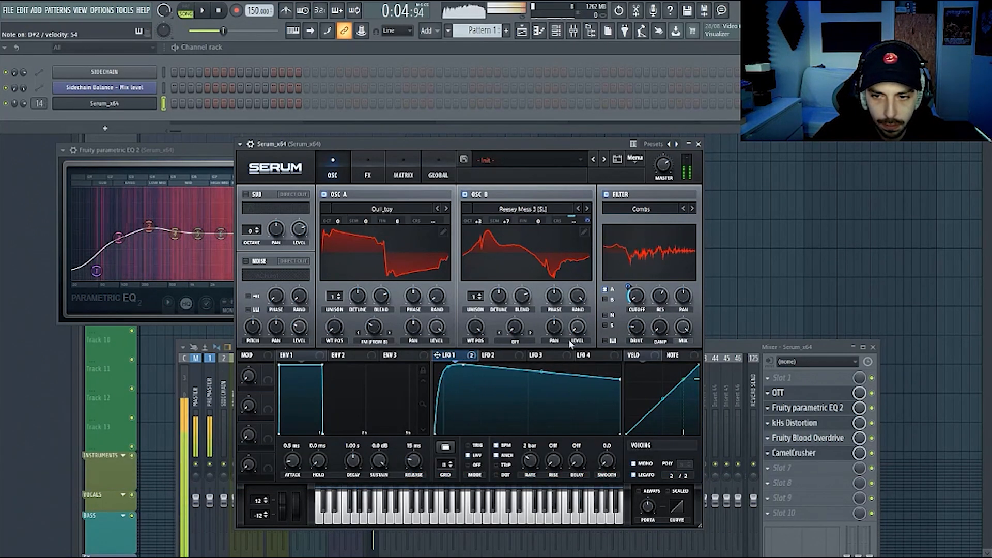
{"action": "mouse_move", "coordinate": [642, 294]}
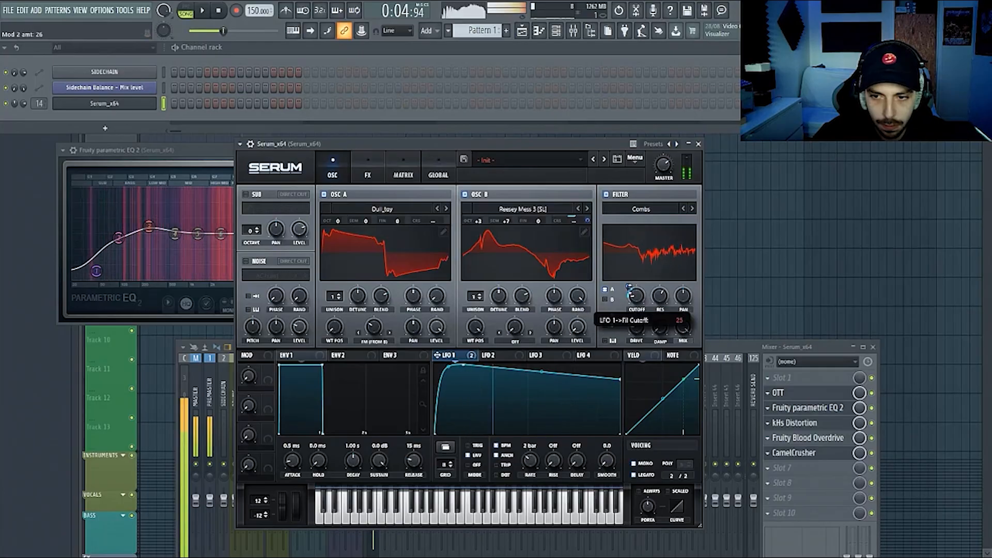
- Assign LFO 1 to Osc A's FM warp with an amount of 24
{"action": "left_click_drag", "start_coordinate": [411, 331], "coordinate": [368, 348]}
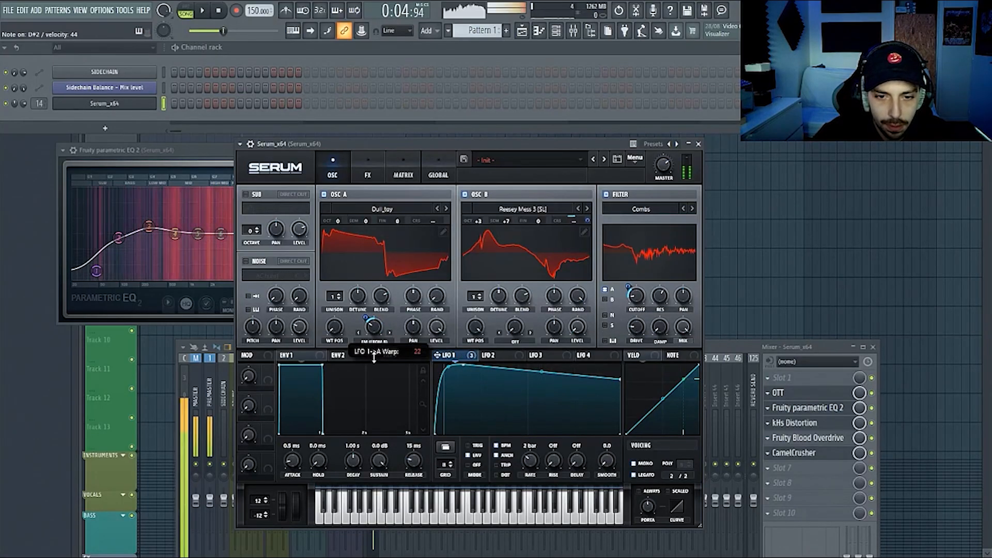
{"action": "left_click_drag", "start_coordinate": [374, 329], "coordinate": [376, 339]}
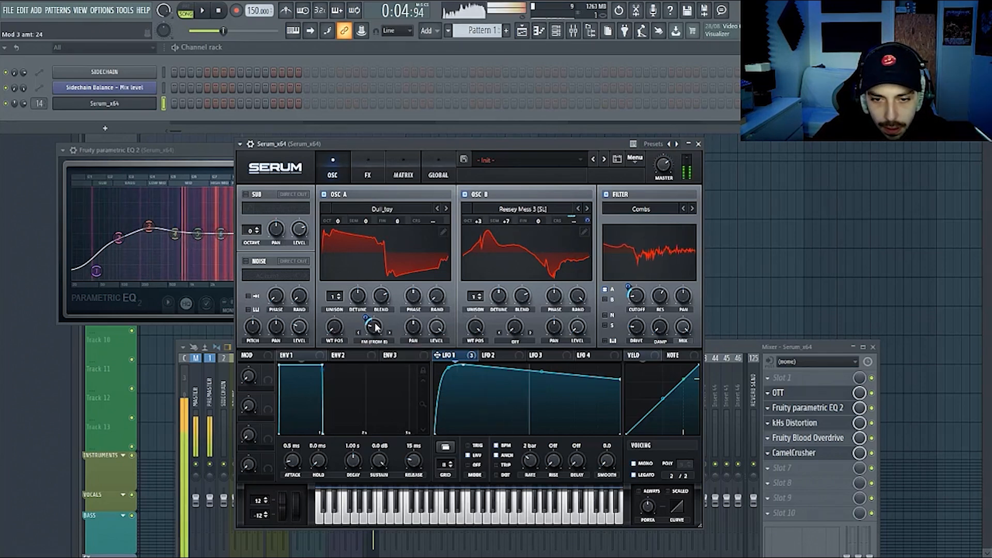
- Lower LFO 1's peak and end points to a flat level near the middle and reset Osc B's semitone to 0
{"action": "mouse_move", "coordinate": [467, 368]}
{"action": "left_mouse_down"}
{"action": "mouse_move", "coordinate": [447, 400]}
{"action": "mouse_move", "coordinate": [460, 395]}
{"action": "mouse_move", "coordinate": [458, 372]}
{"action": "left_mouse_up"}
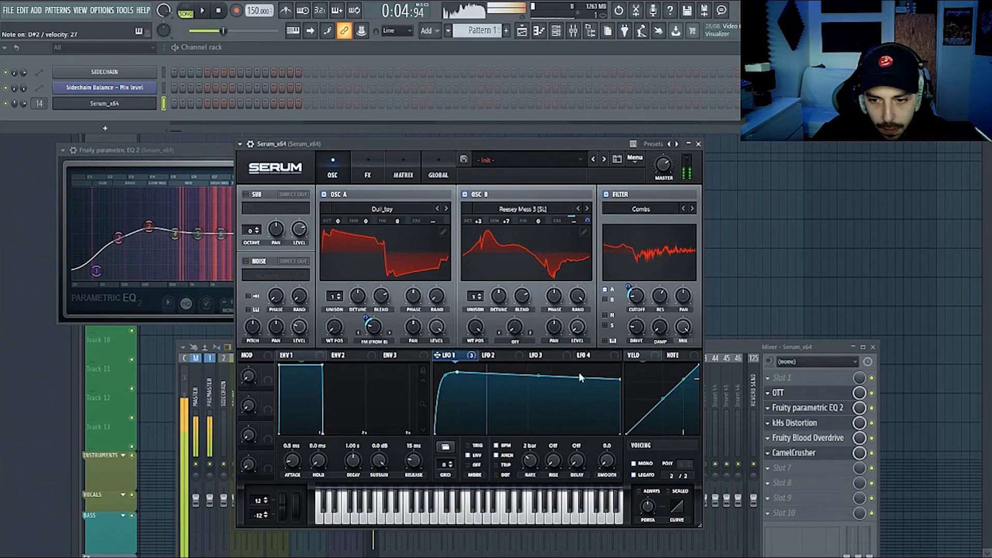
{"action": "left_click_drag", "start_coordinate": [506, 222], "coordinate": [498, 243]}
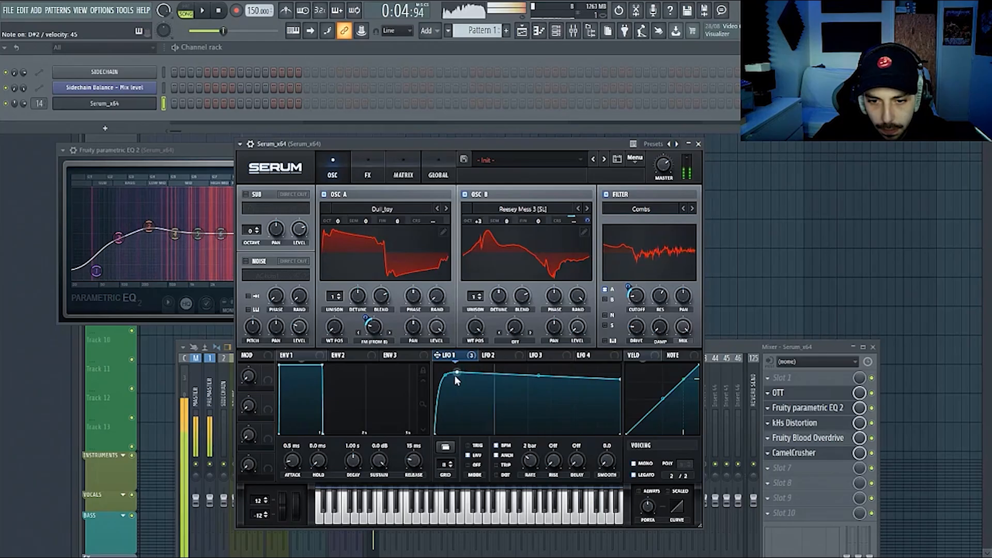
{"action": "left_click_drag", "start_coordinate": [456, 374], "coordinate": [453, 399]}
{"action": "left_click_drag", "start_coordinate": [619, 381], "coordinate": [625, 399]}
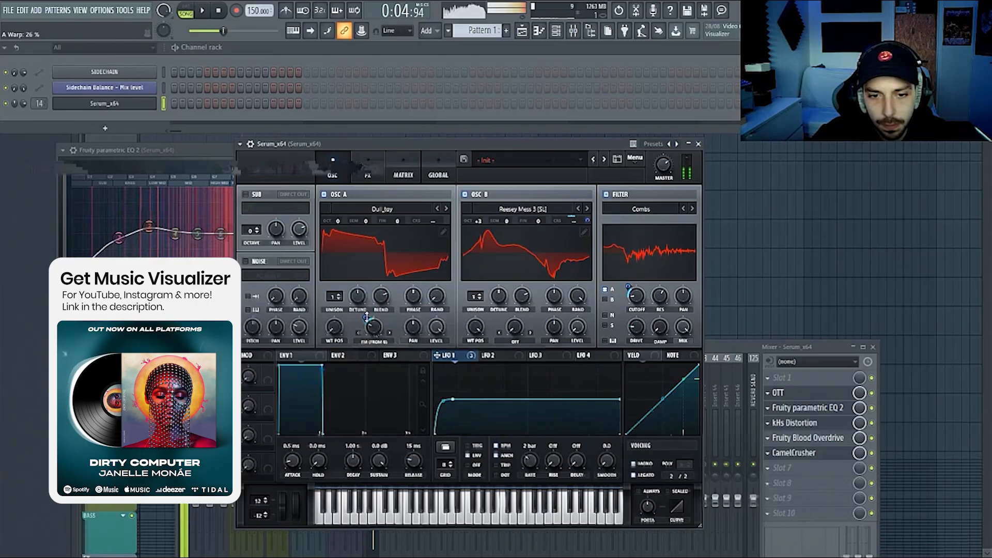
- Increase LFO 1's modulation of Osc A's FM warp and set Osc B's octave to +4
{"action": "left_click_drag", "start_coordinate": [367, 316], "coordinate": [367, 308]}
{"action": "left_click_drag", "start_coordinate": [479, 222], "coordinate": [495, 210]}
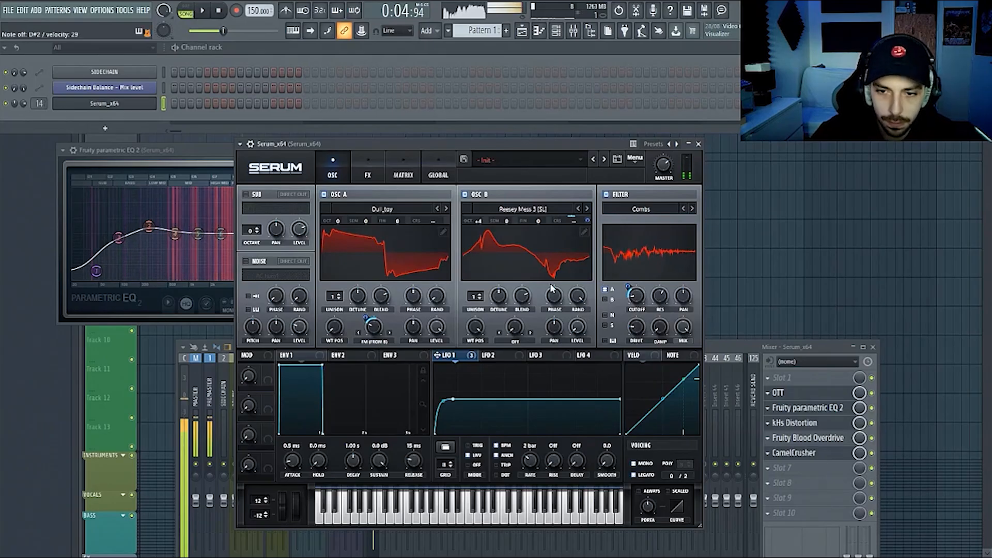
- Set Osc B's warp mode to Sync at 16% and raise LFO 1's modulation of Osc A's FM warp
{"action": "left_click", "coordinate": [515, 342]}
{"action": "left_click", "coordinate": [540, 279]}
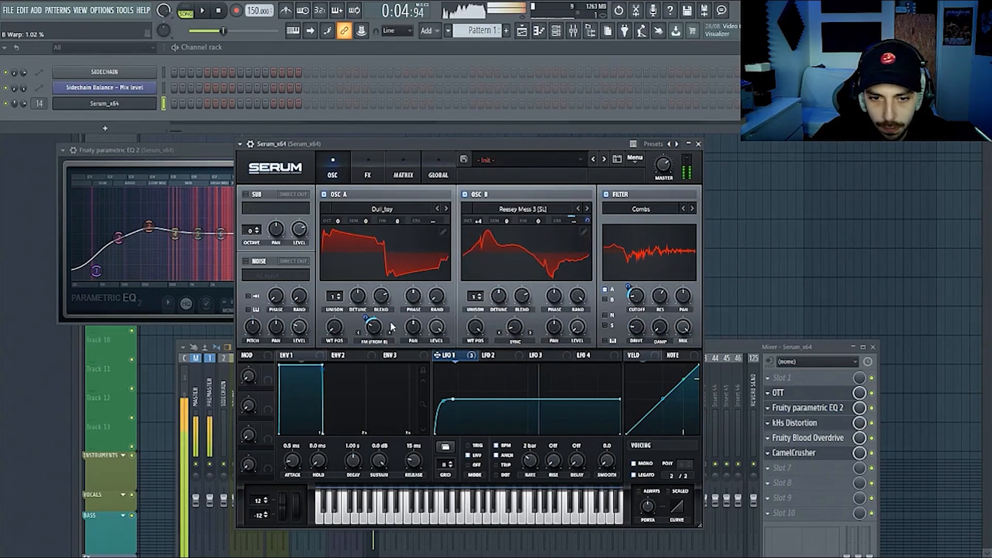
{"action": "left_click_drag", "start_coordinate": [369, 320], "coordinate": [379, 310]}
{"action": "left_click_drag", "start_coordinate": [518, 330], "coordinate": [535, 250]}
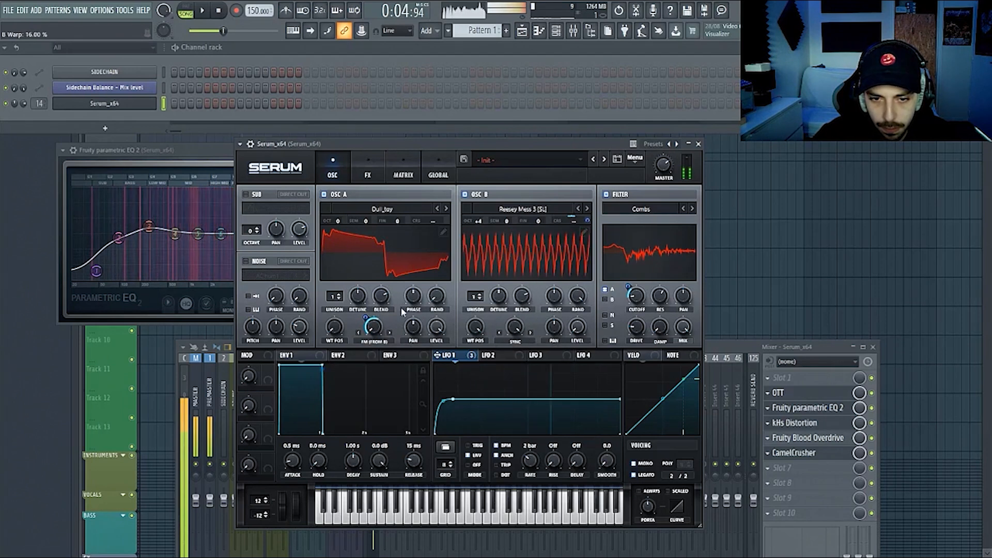
- Set LFO 1's amount on Osc A's warp to about 87 and Osc B's octave to +3
{"action": "left_click_drag", "start_coordinate": [366, 319], "coordinate": [366, 315]}
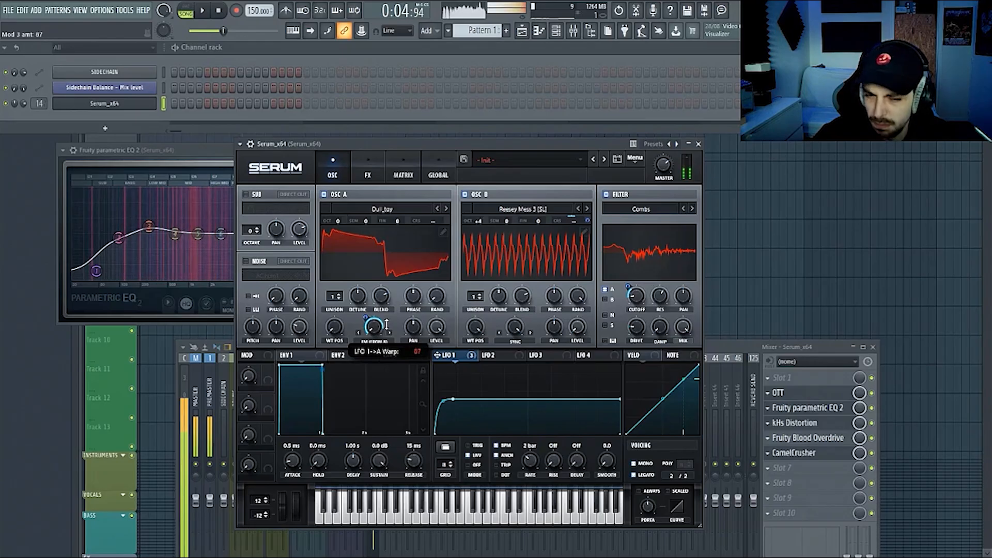
{"action": "left_click_drag", "start_coordinate": [386, 324], "coordinate": [385, 325]}
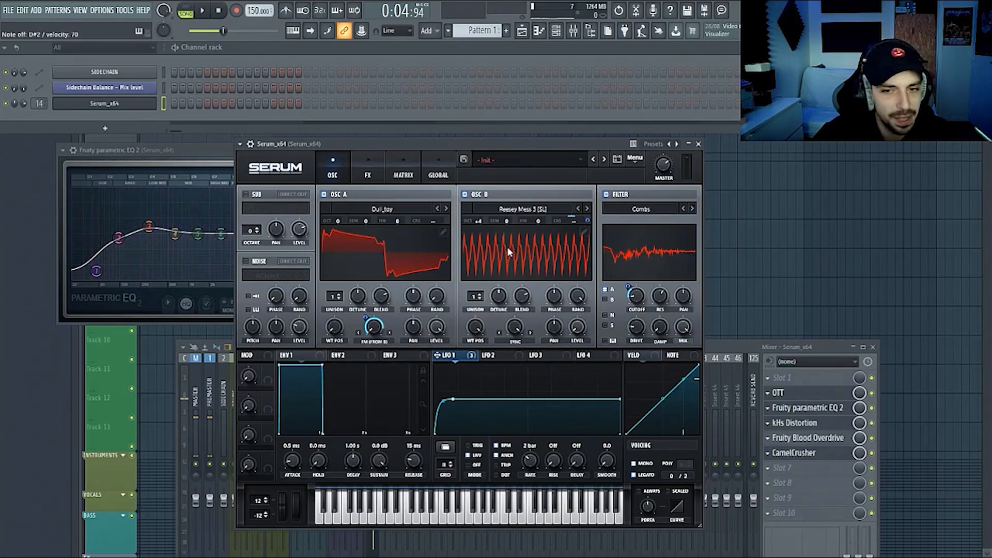
{"action": "left_click", "coordinate": [480, 224]}
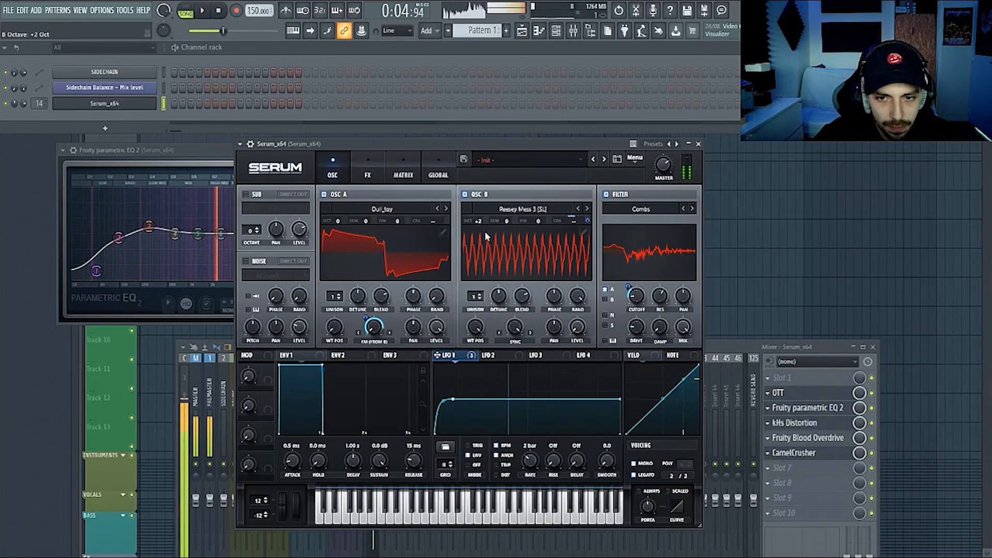
{"action": "left_click_drag", "start_coordinate": [482, 224], "coordinate": [488, 210]}
- Assign LFO 4 at a rate of 1/8 to Osc B's fine tuning and readjust the filter cutoff and warp amounts
{"action": "left_click_drag", "start_coordinate": [581, 355], "coordinate": [539, 221]}
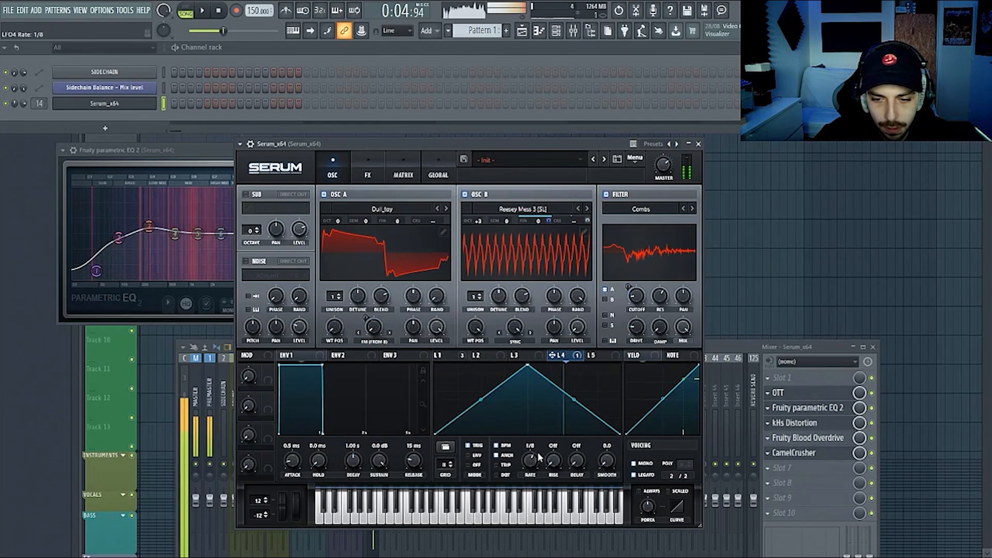
{"action": "left_click_drag", "start_coordinate": [635, 300], "coordinate": [640, 293]}
{"action": "mouse_move", "coordinate": [515, 327]}
{"action": "left_mouse_down"}
{"action": "mouse_move", "coordinate": [515, 313]}
{"action": "mouse_move", "coordinate": [515, 323]}
{"action": "left_mouse_up"}
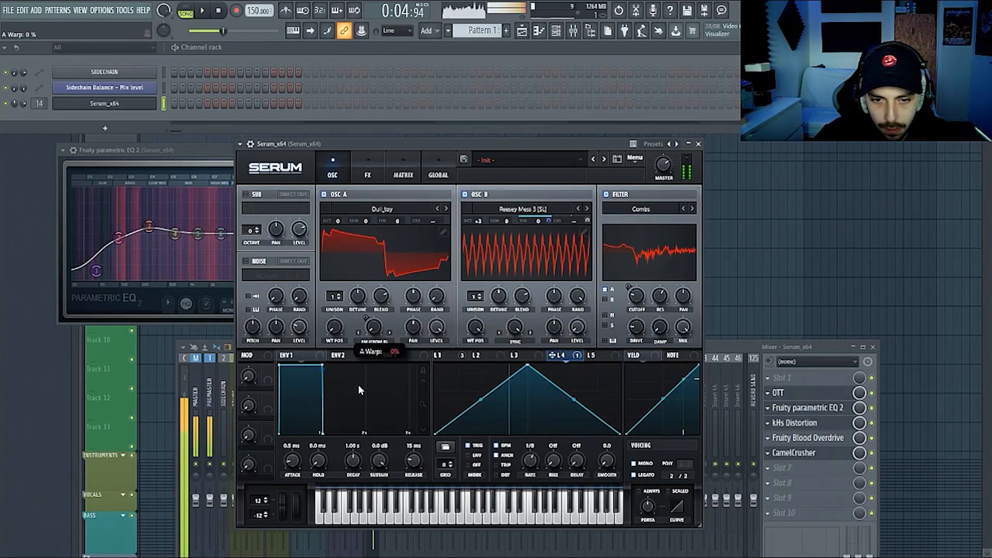
- Move Fruity parametric EQ 2 below CamelCrusher in the mixer chain and set its band 1 high pass to 176 Hz
{"action": "left_click", "coordinate": [807, 407]}
{"action": "mouse_move", "coordinate": [119, 237]}
{"action": "left_mouse_down"}
{"action": "mouse_move", "coordinate": [122, 262]}
{"action": "mouse_move", "coordinate": [140, 279]}
{"action": "mouse_move", "coordinate": [96, 268]}
{"action": "mouse_move", "coordinate": [97, 234]}
{"action": "mouse_move", "coordinate": [136, 234]}
{"action": "left_mouse_up"}
{"action": "scroll", "coordinate": [805, 413], "scroll_direction": "down", "scroll_amount": 3}
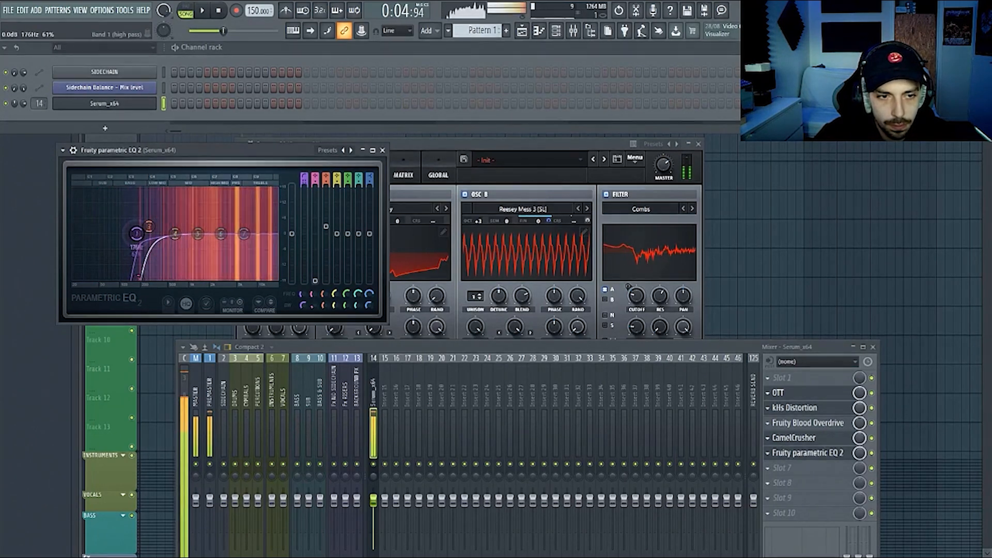
- Enable Serum's Distortion effect and set its mode to Downsample
{"action": "mouse_move", "coordinate": [423, 144]}
{"action": "left_mouse_down"}
{"action": "mouse_move", "coordinate": [467, 145]}
{"action": "mouse_move", "coordinate": [416, 160]}
{"action": "left_mouse_up"}
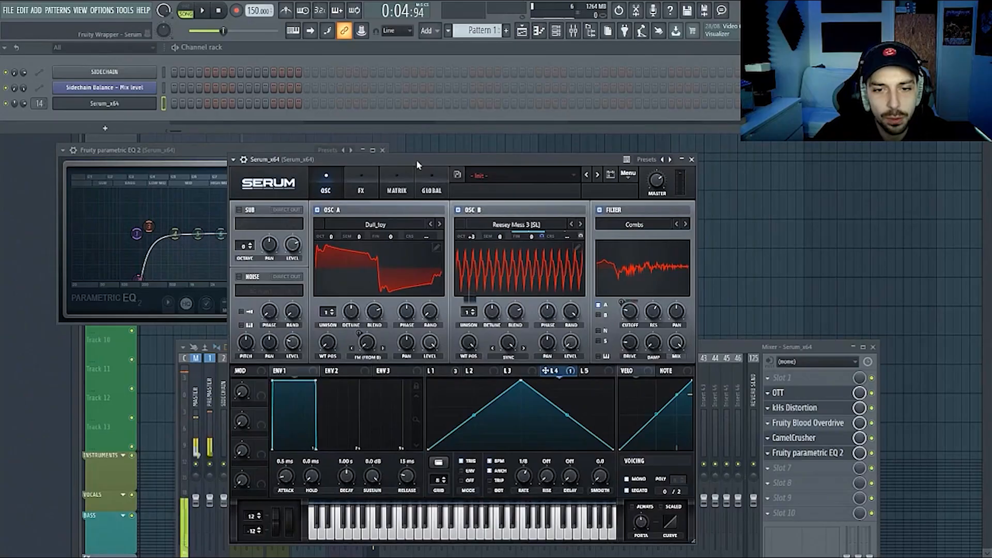
{"action": "left_click", "coordinate": [357, 190]}
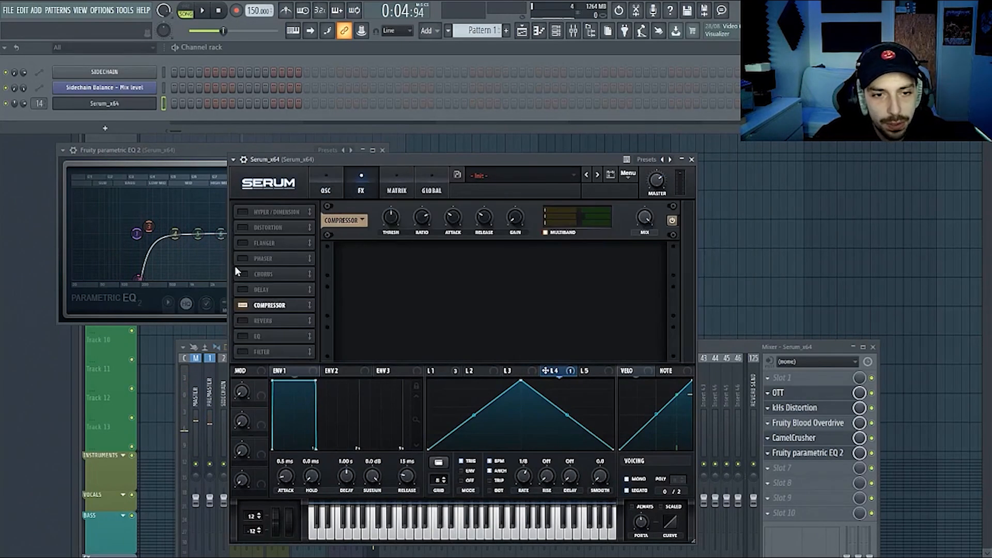
{"action": "left_click", "coordinate": [239, 228]}
{"action": "left_click", "coordinate": [413, 222]}
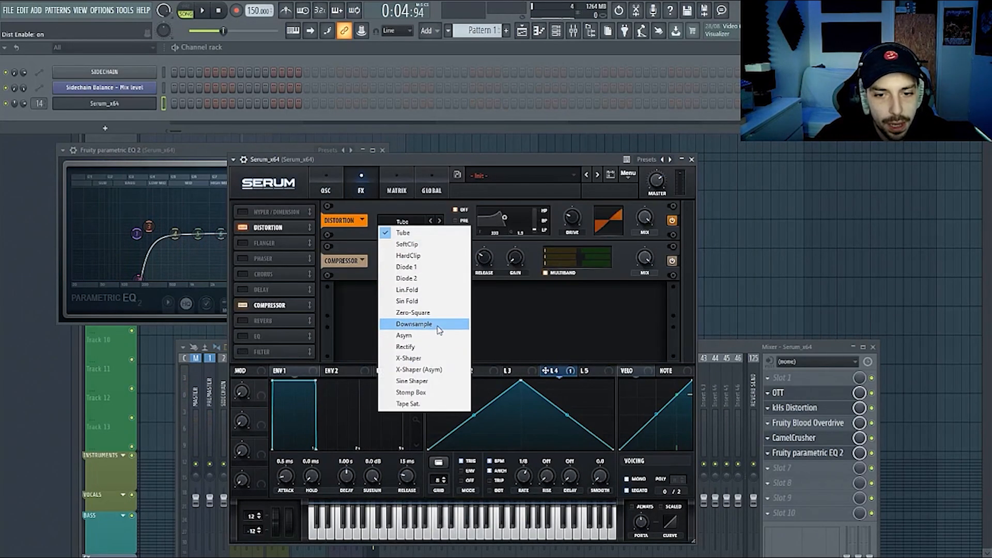
{"action": "left_click", "coordinate": [439, 325]}
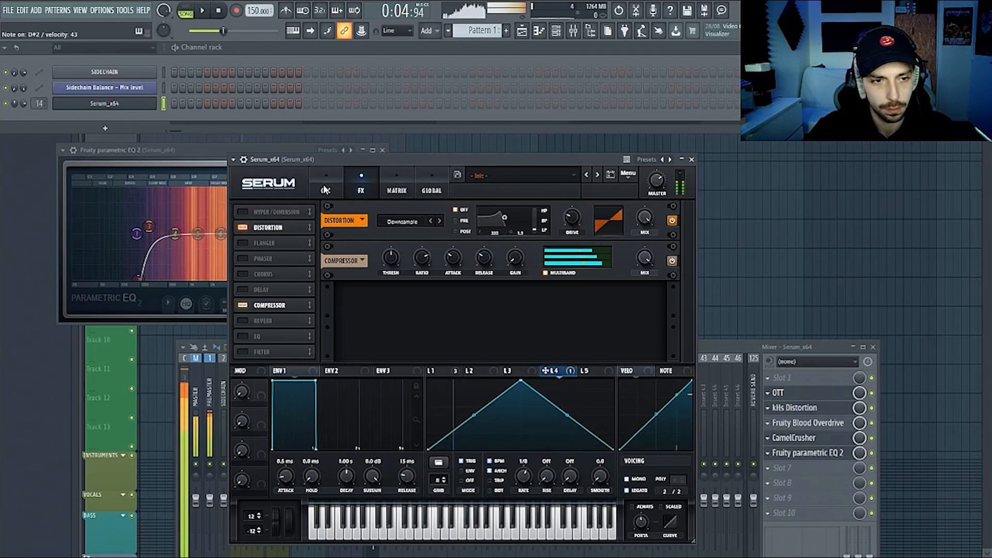
- Lower the EQ's high-pass frequency slightly and set the distortion drive to about 59%
{"action": "mouse_move", "coordinate": [137, 233]}
{"action": "left_mouse_down"}
{"action": "mouse_move", "coordinate": [76, 233]}
{"action": "mouse_move", "coordinate": [133, 233]}
{"action": "left_mouse_up"}
{"action": "left_click", "coordinate": [573, 222]}
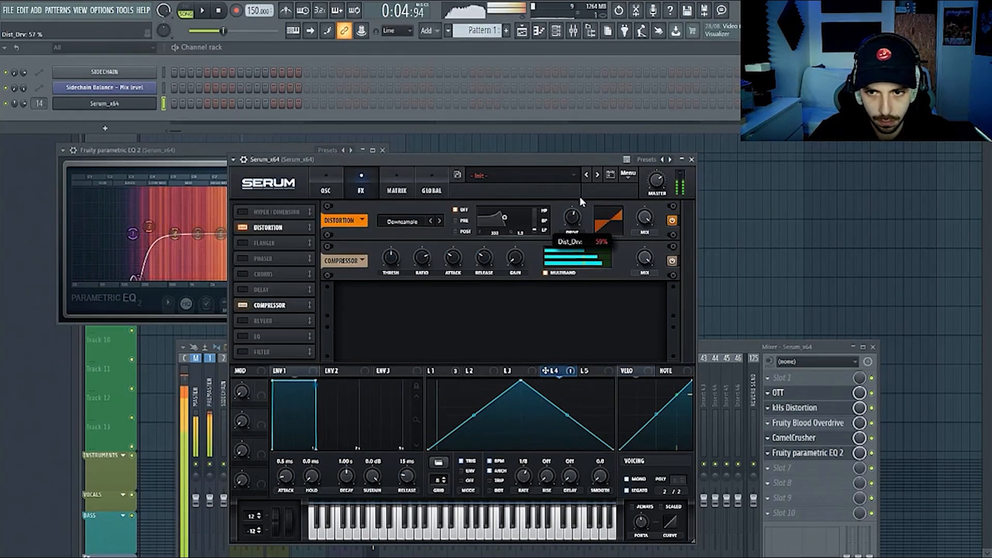
- Enable the sub oscillator, try its octave setting, and switch Osc B off and back on to compare the sound
{"action": "left_click", "coordinate": [326, 189]}
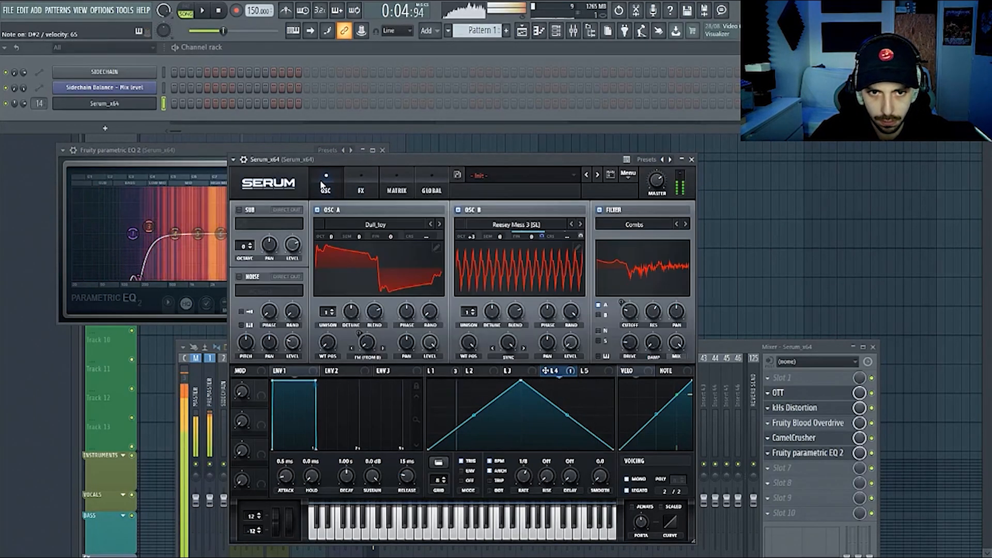
{"action": "left_click", "coordinate": [243, 210]}
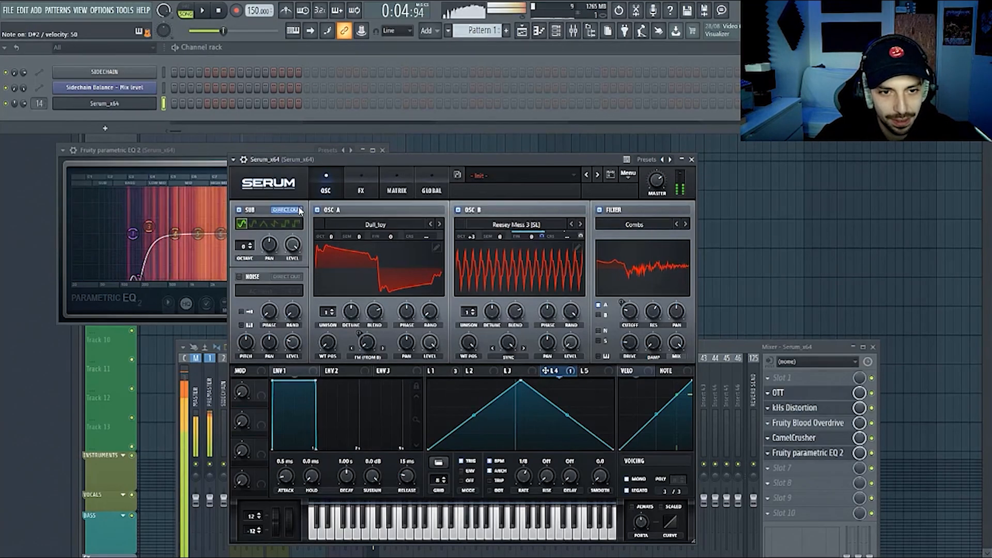
{"action": "mouse_move", "coordinate": [244, 246]}
{"action": "left_mouse_down"}
{"action": "mouse_move", "coordinate": [241, 279]}
{"action": "mouse_move", "coordinate": [244, 252]}
{"action": "left_mouse_up"}
{"action": "left_click", "coordinate": [458, 210]}
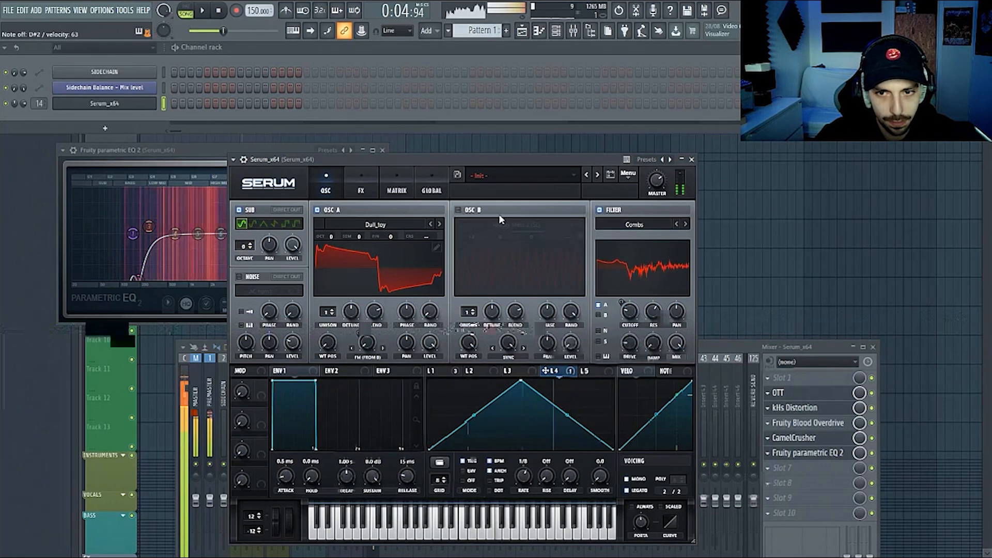
{"action": "left_click", "coordinate": [457, 209]}
- Change the distortion mode to Tube and readjust its drive
{"action": "left_click", "coordinate": [361, 187]}
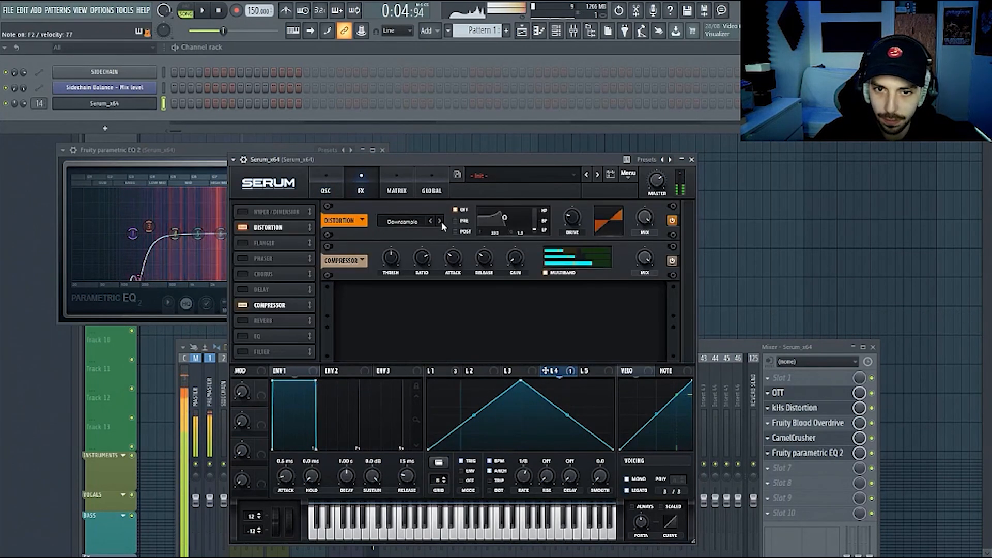
{"action": "mouse_move", "coordinate": [577, 218]}
{"action": "left_mouse_down"}
{"action": "mouse_move", "coordinate": [578, 197]}
{"action": "mouse_move", "coordinate": [579, 224]}
{"action": "left_mouse_up"}
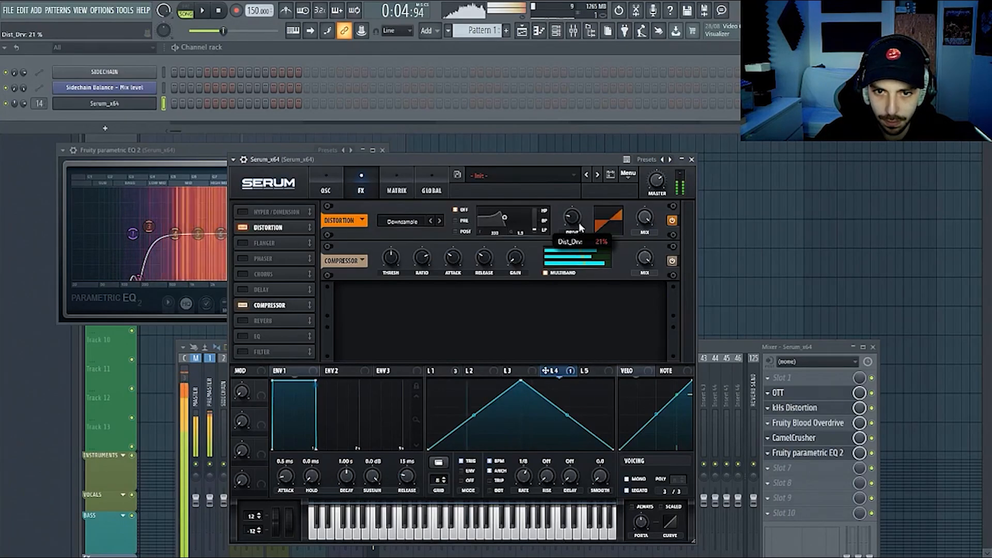
{"action": "left_click", "coordinate": [439, 218]}
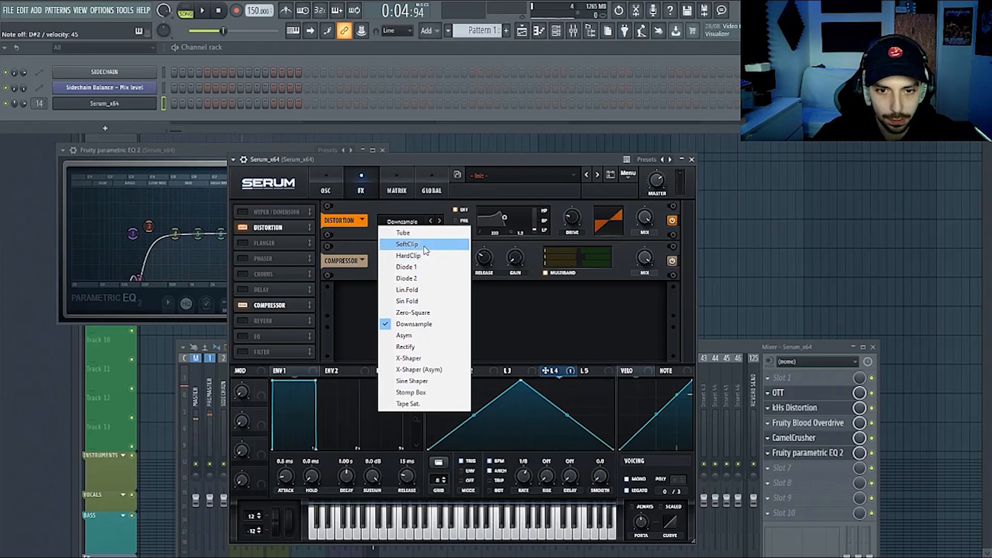
{"action": "left_click", "coordinate": [404, 232]}
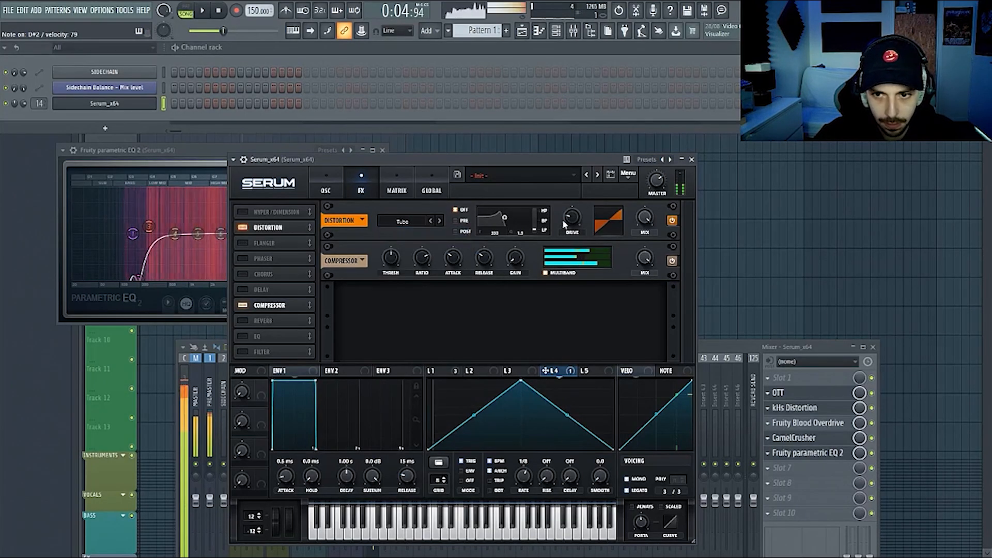
{"action": "left_click_drag", "start_coordinate": [572, 218], "coordinate": [571, 278]}
- Lower Osc B's octave and set the sub oscillator's level to 100%
{"action": "left_click", "coordinate": [326, 187]}
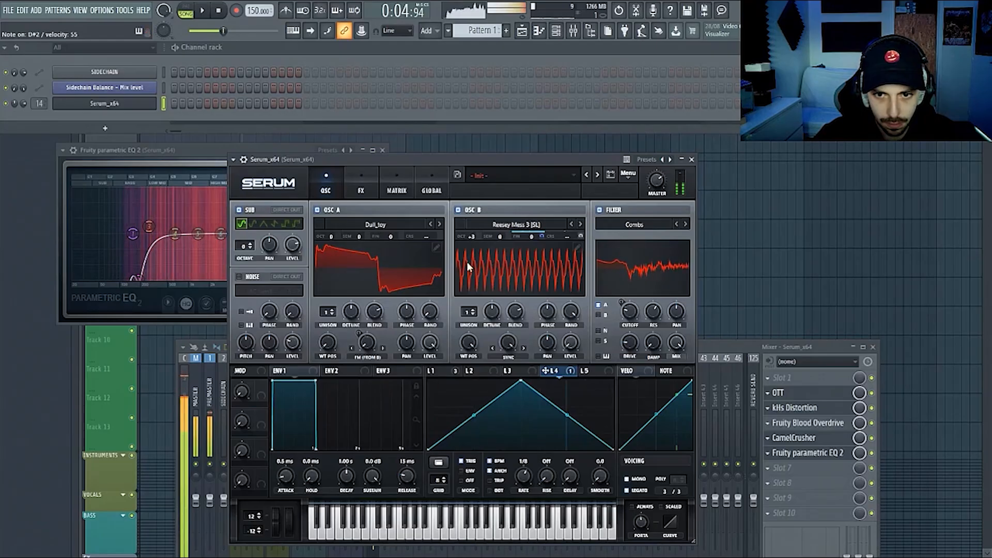
{"action": "left_click_drag", "start_coordinate": [470, 234], "coordinate": [476, 252]}
- Move Distortion after Compressor and Reverb in the effects chain and readjust its drive, trying values up to 99%
{"action": "left_click", "coordinate": [360, 187]}
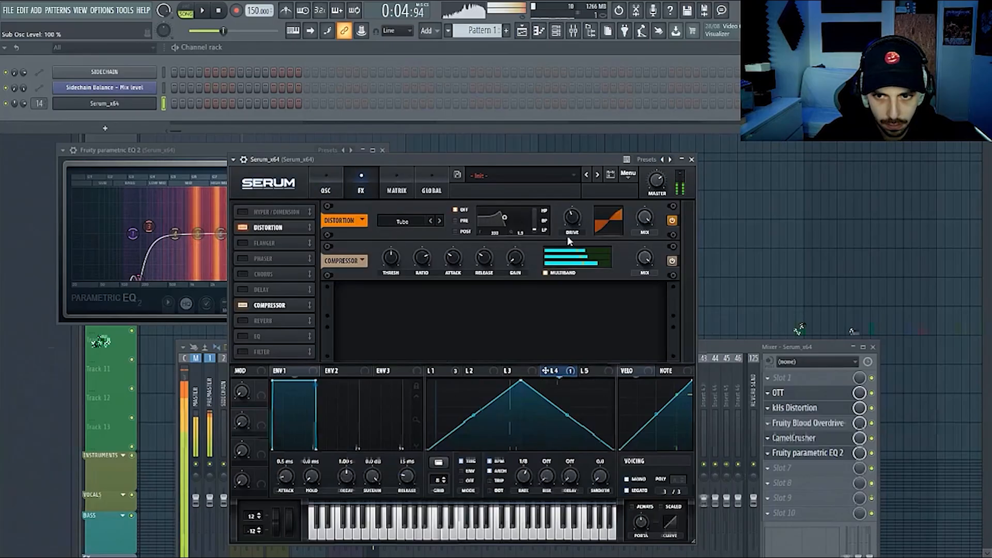
{"action": "left_click_drag", "start_coordinate": [259, 230], "coordinate": [258, 339]}
{"action": "left_click_drag", "start_coordinate": [572, 257], "coordinate": [592, 220]}
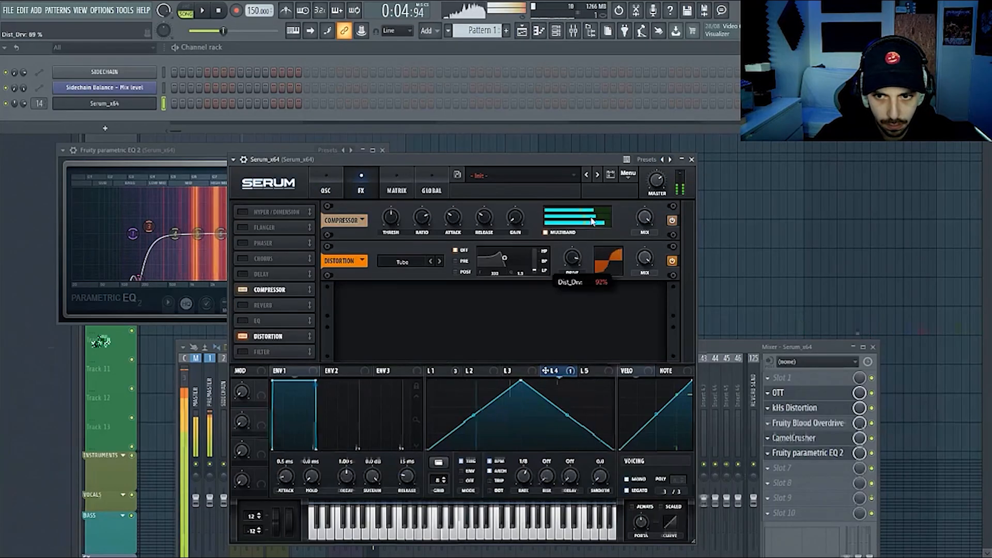
{"action": "left_click_drag", "start_coordinate": [278, 336], "coordinate": [300, 323]}
{"action": "left_click_drag", "start_coordinate": [572, 258], "coordinate": [553, 269]}
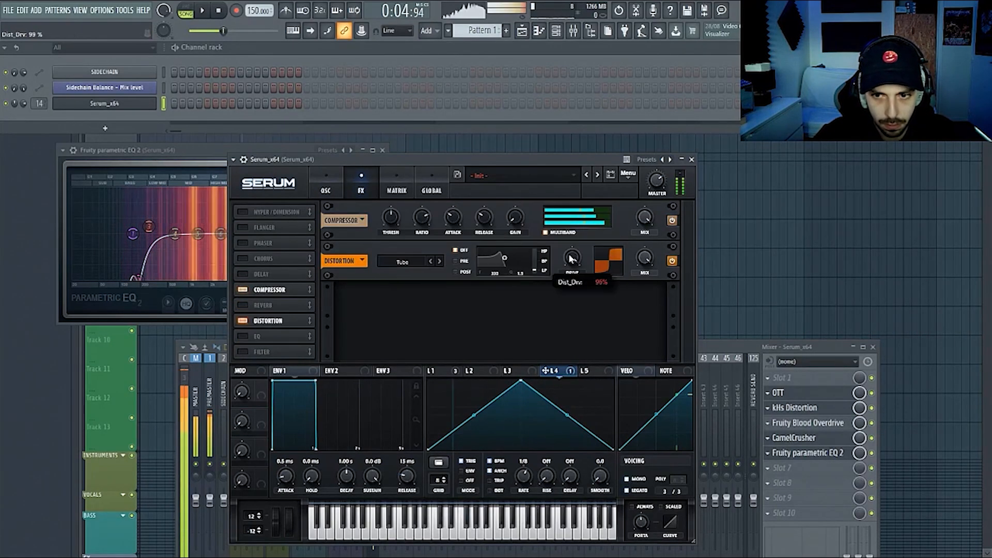
- Enable Hyper/Dimension, move it to the end of the effects chain, and adjust its rate, detune, size and mix amounts
{"action": "left_click", "coordinate": [243, 212]}
{"action": "left_click_drag", "start_coordinate": [262, 212], "coordinate": [267, 355]}
{"action": "left_click_drag", "start_coordinate": [521, 298], "coordinate": [586, 354]}
{"action": "left_click_drag", "start_coordinate": [608, 298], "coordinate": [589, 343]}
{"action": "left_click_drag", "start_coordinate": [644, 299], "coordinate": [655, 262]}
{"action": "left_click_drag", "start_coordinate": [422, 299], "coordinate": [448, 250]}
{"action": "left_click_drag", "start_coordinate": [391, 299], "coordinate": [405, 270]}
{"action": "left_click_drag", "start_coordinate": [521, 298], "coordinate": [496, 273]}
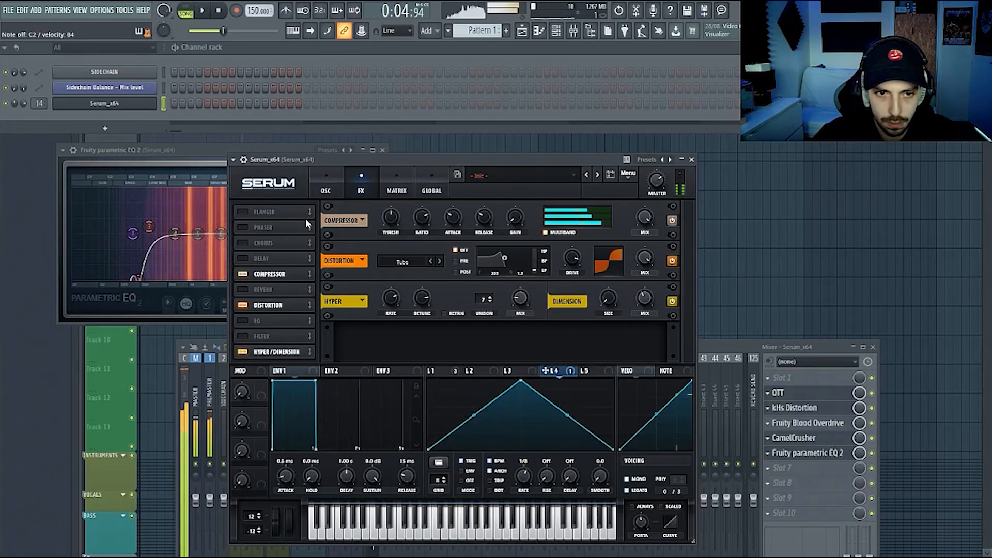
- Reset the synth to the initial preset for a new patch
{"action": "left_click", "coordinate": [326, 181]}
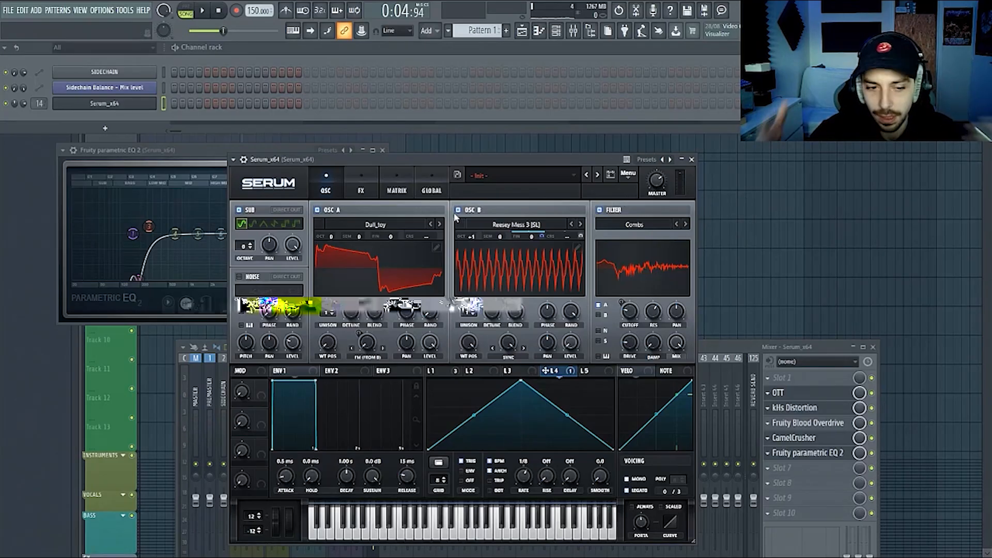
{"action": "left_click", "coordinate": [628, 174]}
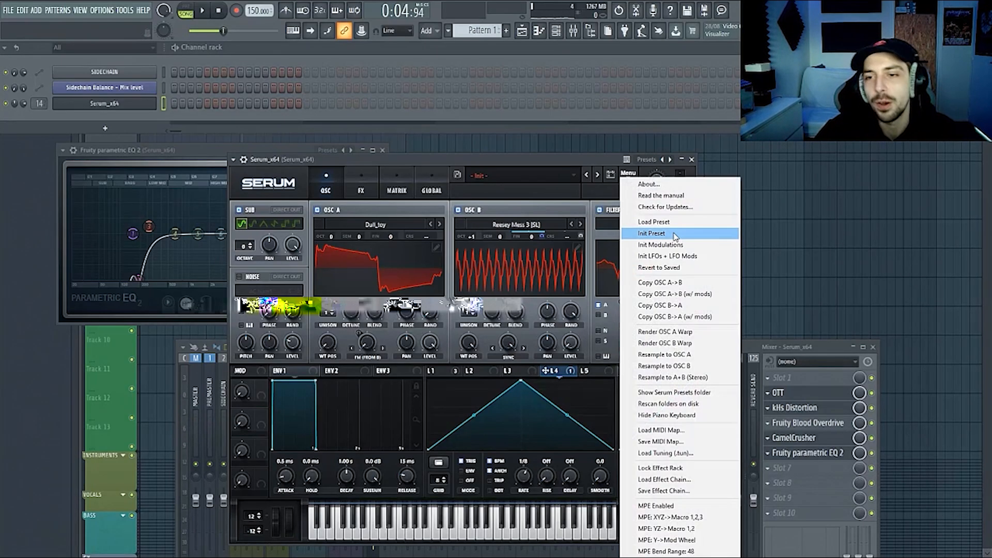
{"action": "left_click", "coordinate": [675, 234]}
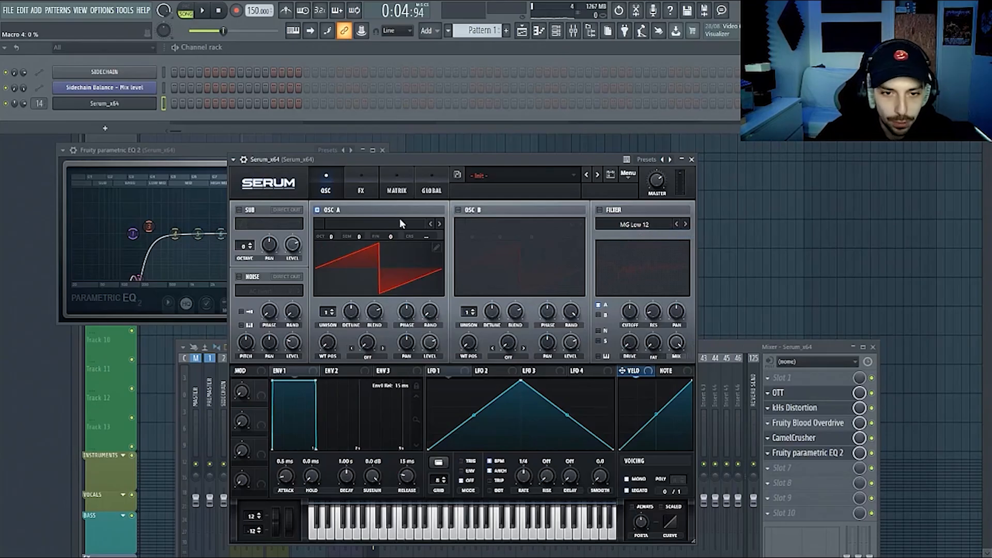
- Turn on Osc B and load the Basic Shapes wavetable into both oscillators
{"action": "left_click", "coordinate": [479, 210]}
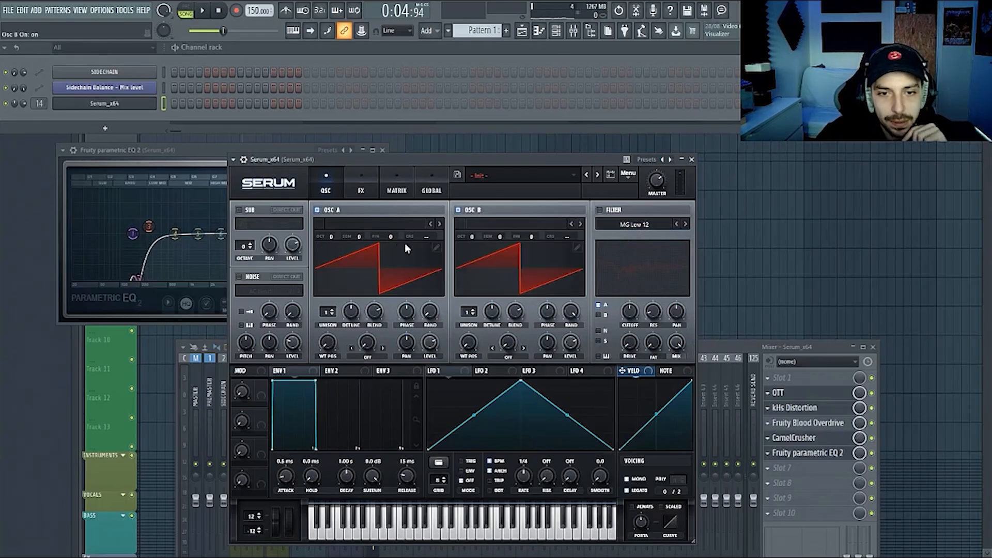
{"action": "left_click", "coordinate": [383, 223]}
{"action": "mouse_move", "coordinate": [389, 229]}
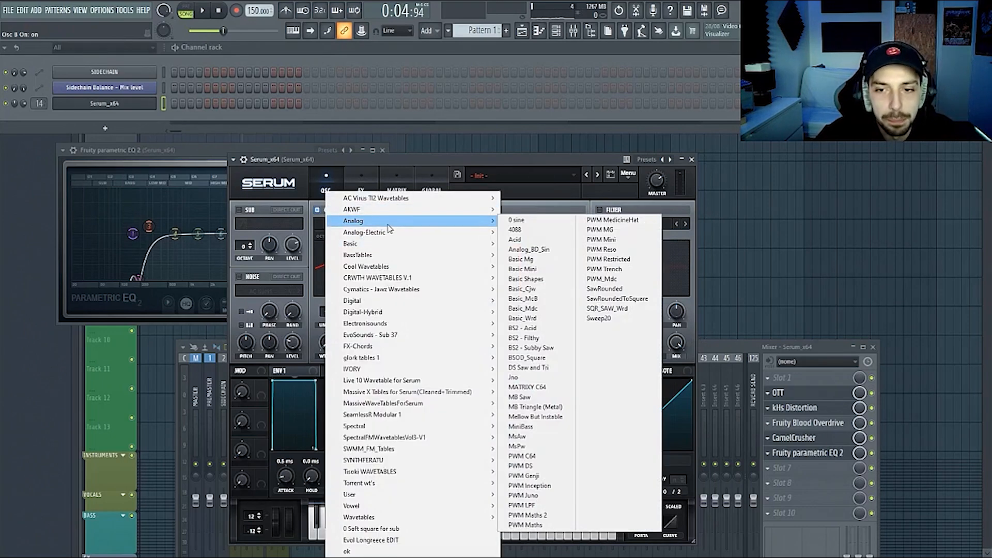
{"action": "left_click", "coordinate": [516, 219]}
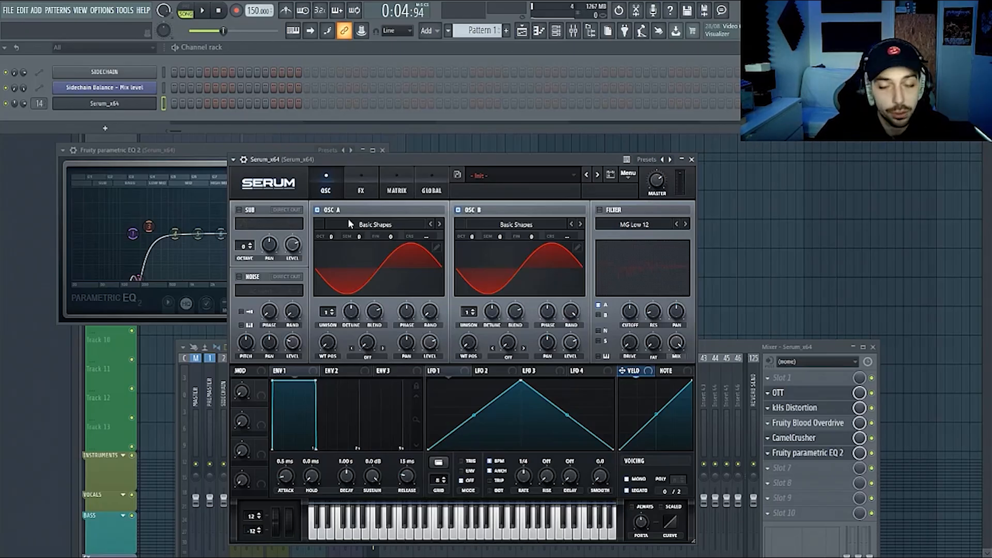
- Enable the Distortion effect in Tube mode ahead of the Compressor and raise its drive
{"action": "left_click", "coordinate": [361, 191]}
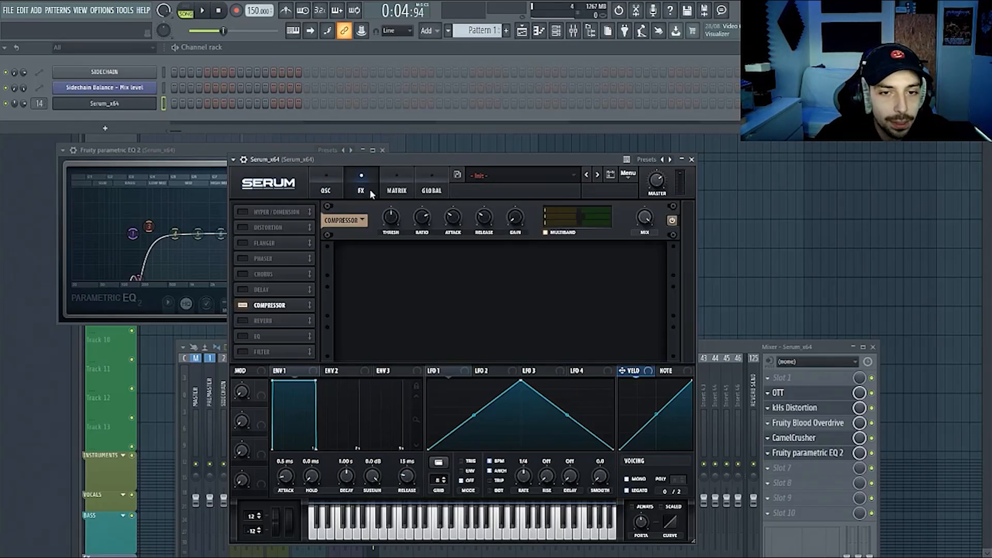
{"action": "left_click", "coordinate": [325, 184]}
{"action": "left_click", "coordinate": [350, 180]}
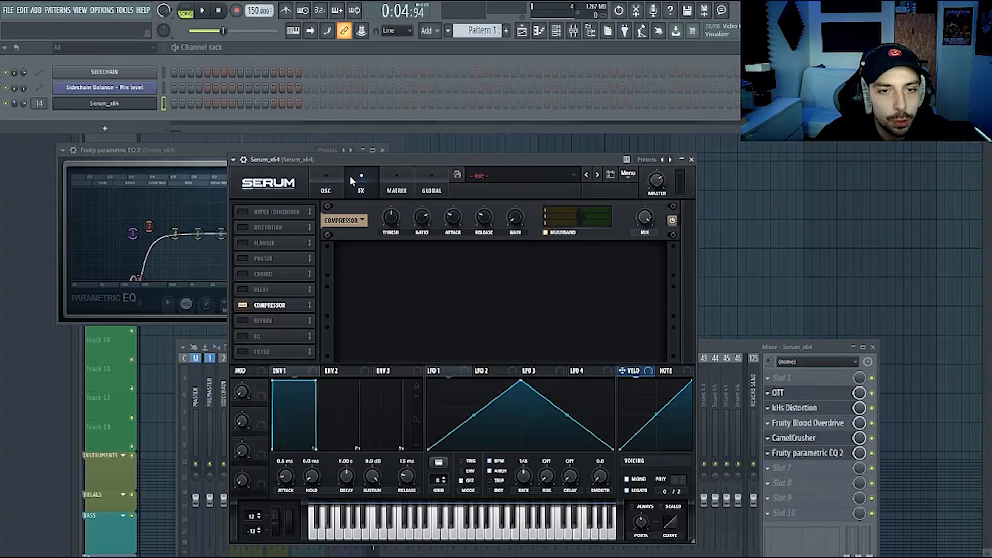
{"action": "left_click", "coordinate": [243, 226]}
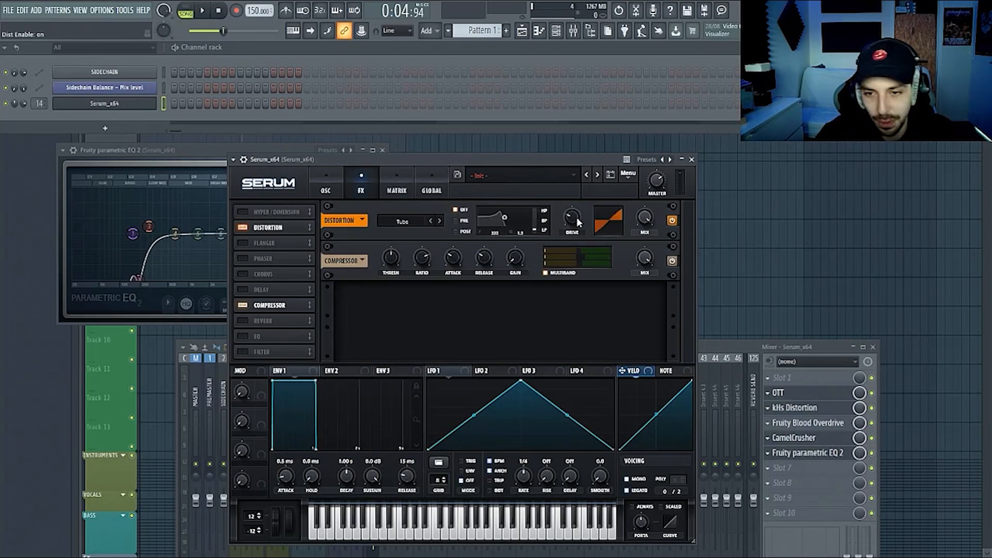
- Compare the sound with and without Osc B, and tune Osc B to +3 octaves and +7 semitones
{"action": "left_click", "coordinate": [326, 180]}
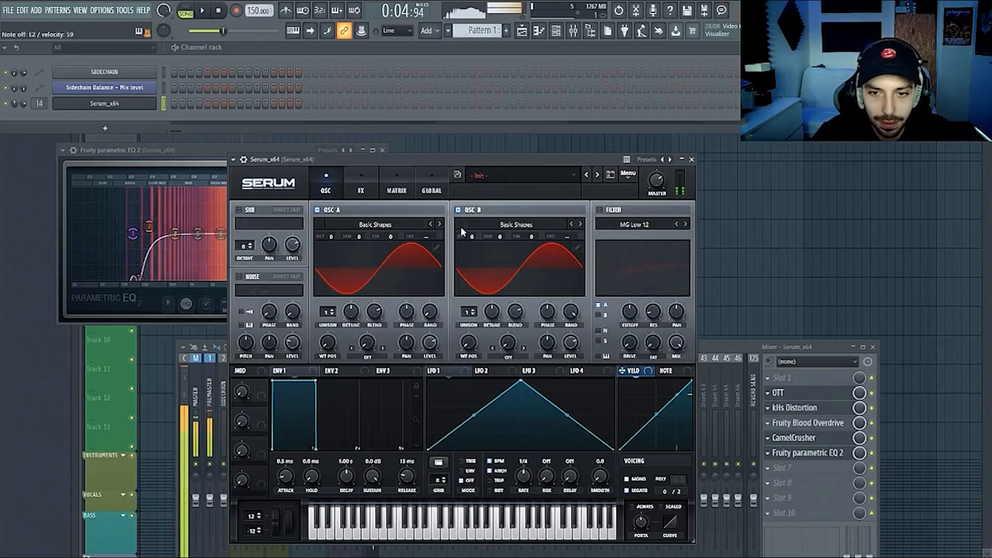
{"action": "left_click", "coordinate": [458, 210]}
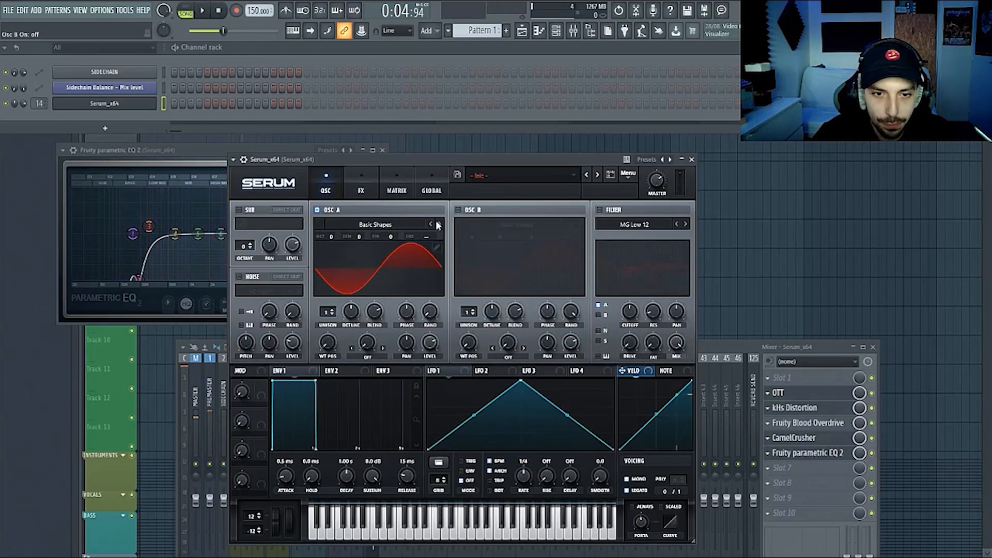
{"action": "left_click", "coordinate": [458, 210]}
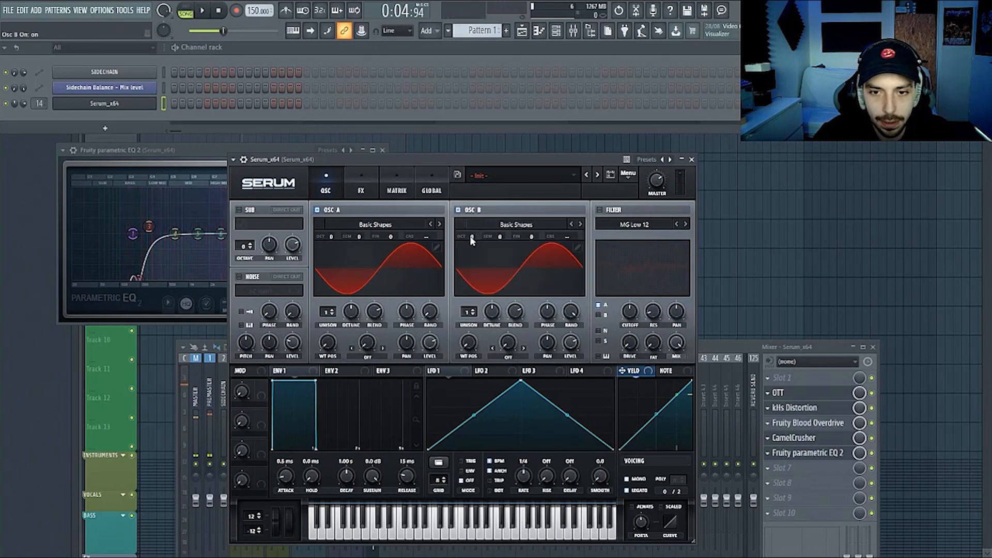
{"action": "left_click_drag", "start_coordinate": [470, 235], "coordinate": [488, 226]}
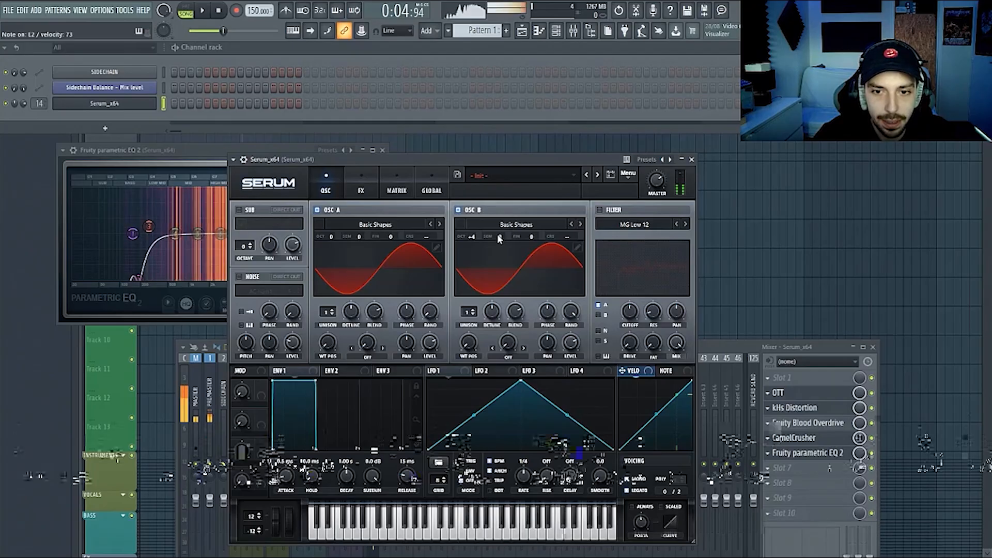
{"action": "left_click", "coordinate": [468, 240]}
{"action": "left_click_drag", "start_coordinate": [474, 236], "coordinate": [491, 209]}
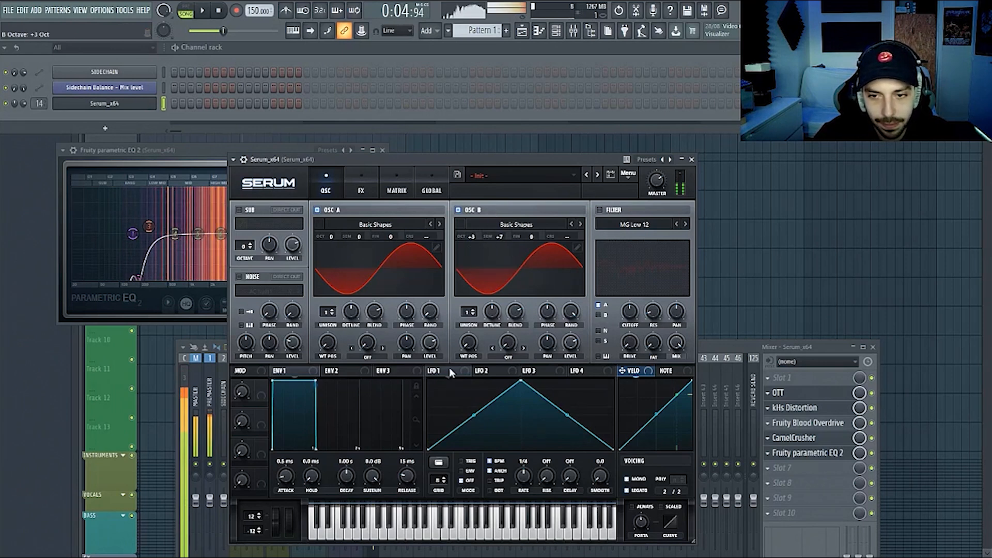
- Assign LFO 1 to Osc B's coarse pitch and reshape it into a quick curved rise with a flat top in Env mode
{"action": "left_click_drag", "start_coordinate": [449, 370], "coordinate": [567, 238]}
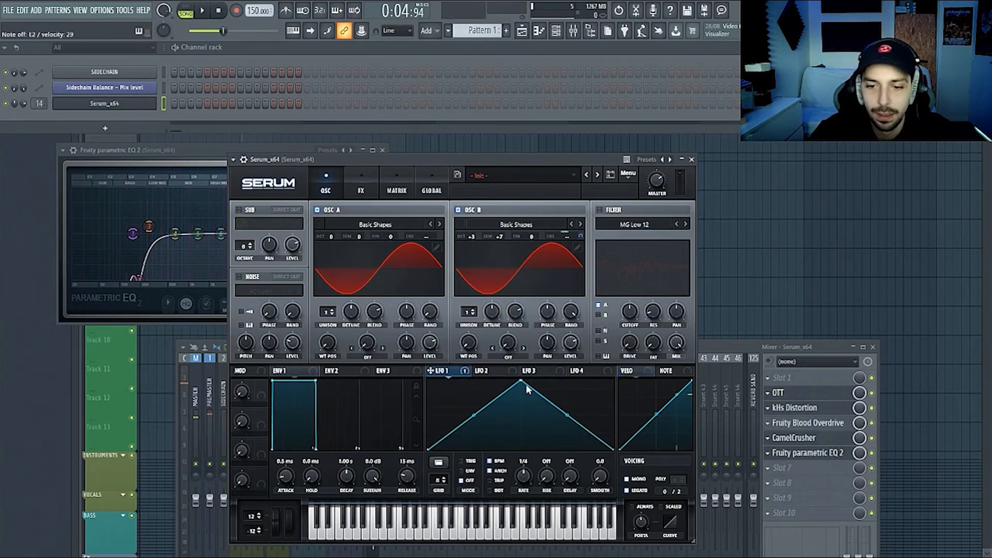
{"action": "left_click_drag", "start_coordinate": [521, 382], "coordinate": [465, 377]}
{"action": "double_click", "coordinate": [613, 382]}
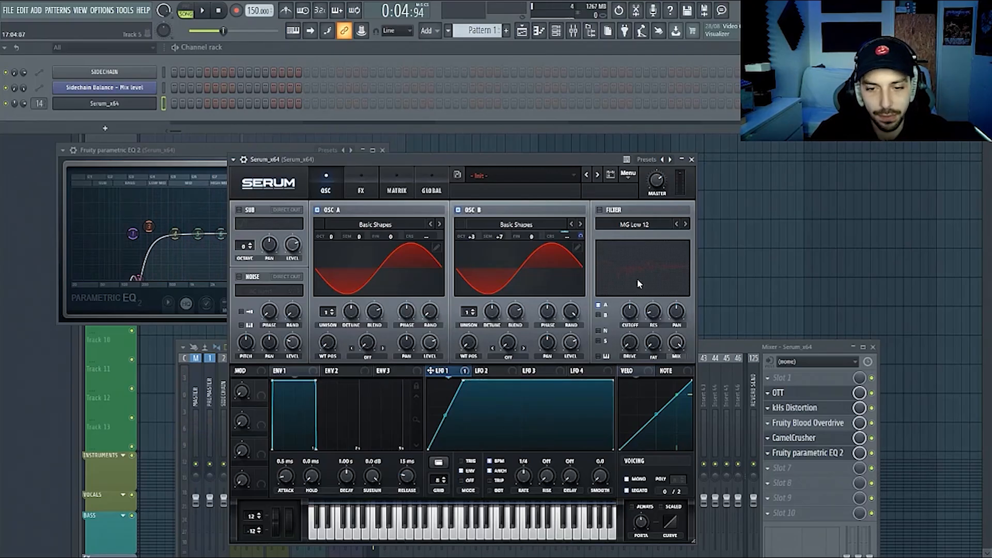
{"action": "left_click_drag", "start_coordinate": [446, 415], "coordinate": [500, 381]}
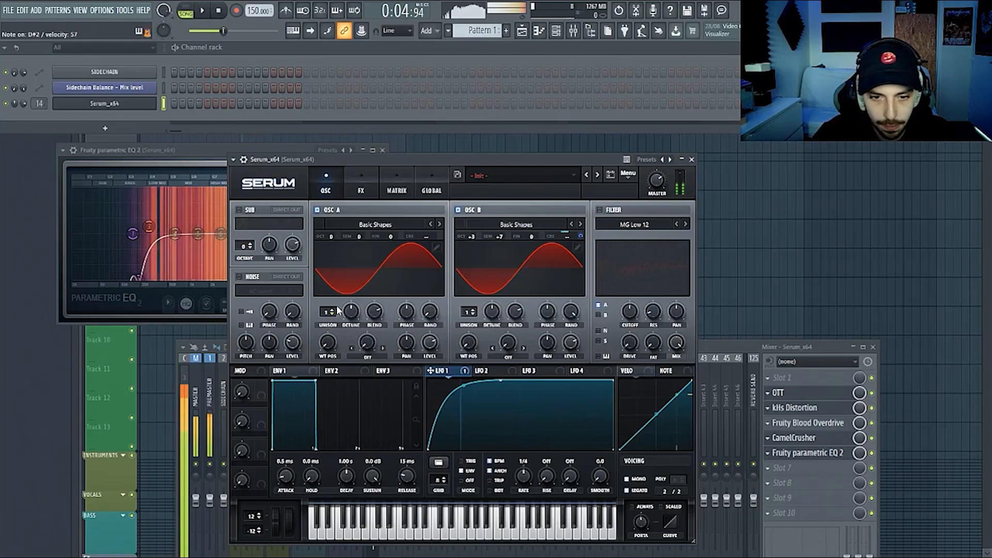
- Try other octave and wavetable positions on Osc A, return it to the sine, and move Osc B's wavetable position to the triangle shape
{"action": "left_click_drag", "start_coordinate": [330, 236], "coordinate": [365, 259]}
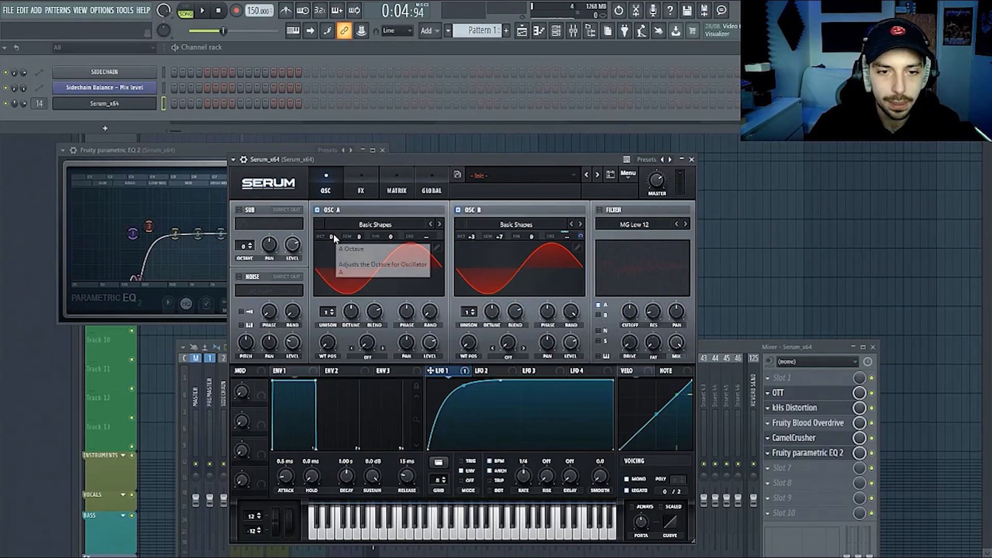
{"action": "left_click_drag", "start_coordinate": [334, 237], "coordinate": [327, 241]}
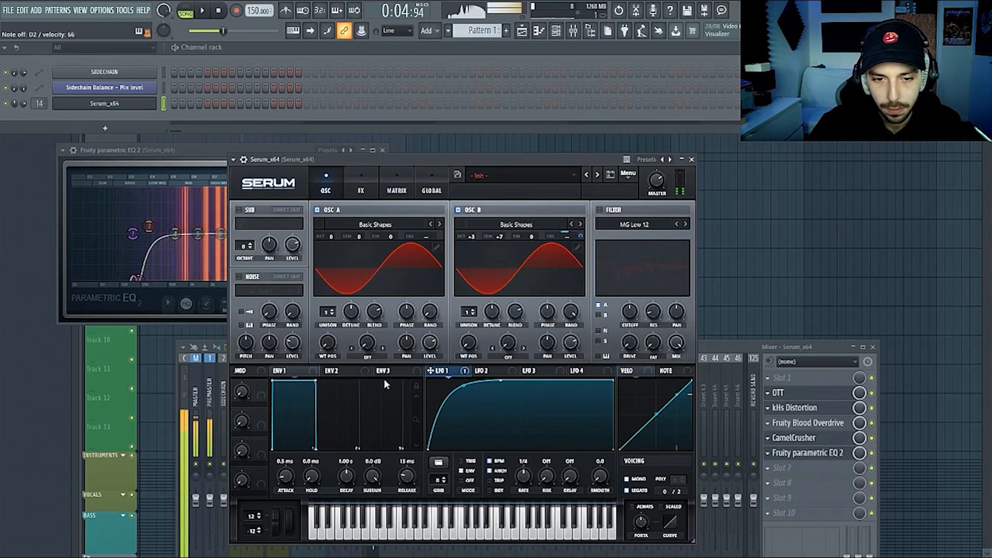
{"action": "left_click_drag", "start_coordinate": [327, 343], "coordinate": [327, 331]}
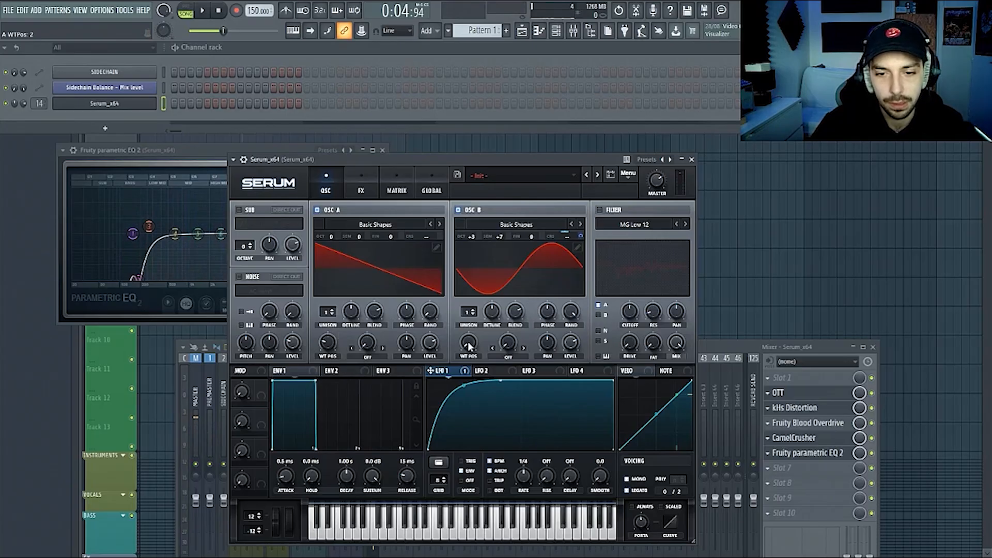
{"action": "left_click_drag", "start_coordinate": [468, 346], "coordinate": [477, 329]}
{"action": "left_click_drag", "start_coordinate": [326, 346], "coordinate": [334, 380]}
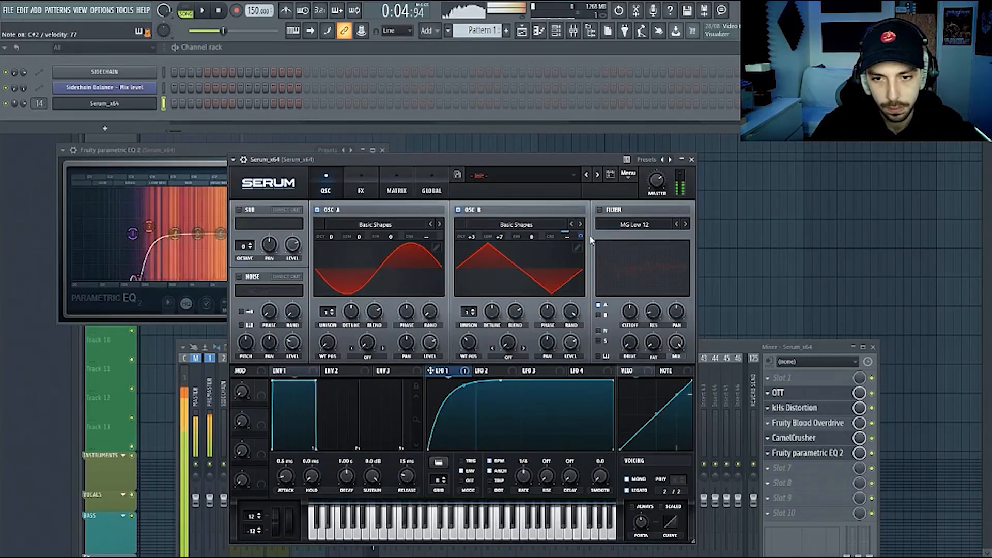
- Try the Reverb filter type on Osc A with LFO 1 modulating its cutoff, and switch the filter off
{"action": "left_click", "coordinate": [618, 209]}
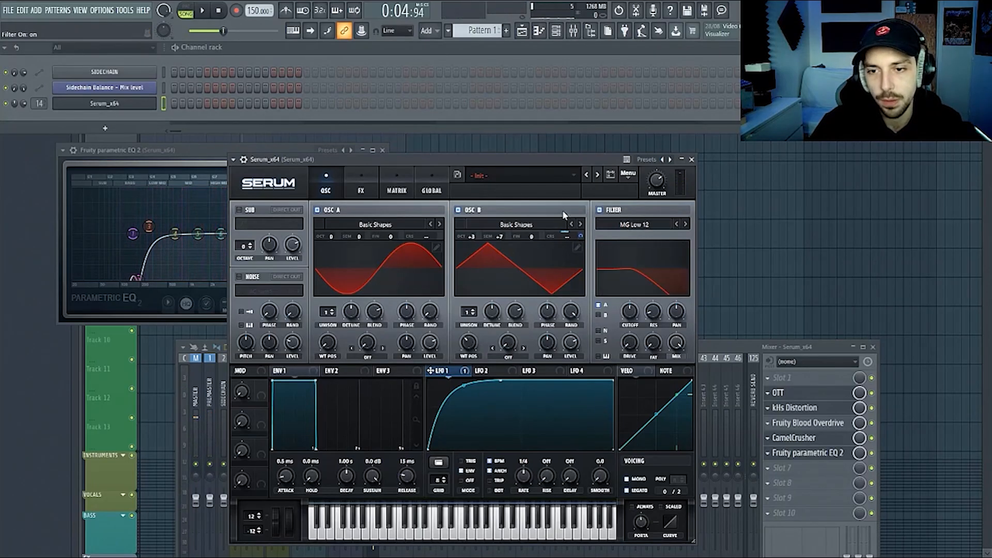
{"action": "left_click", "coordinate": [629, 226]}
{"action": "mouse_move", "coordinate": [625, 270]}
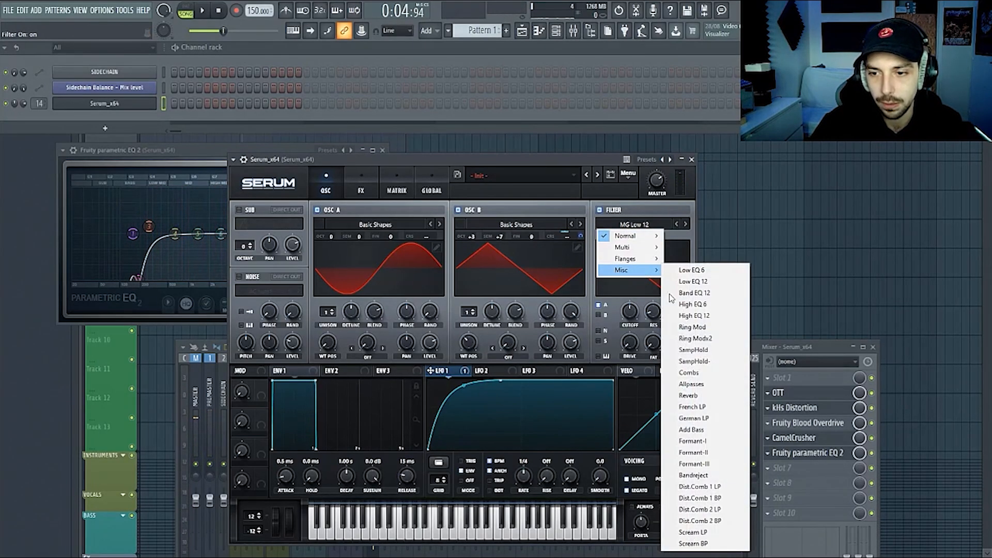
{"action": "left_click", "coordinate": [694, 397]}
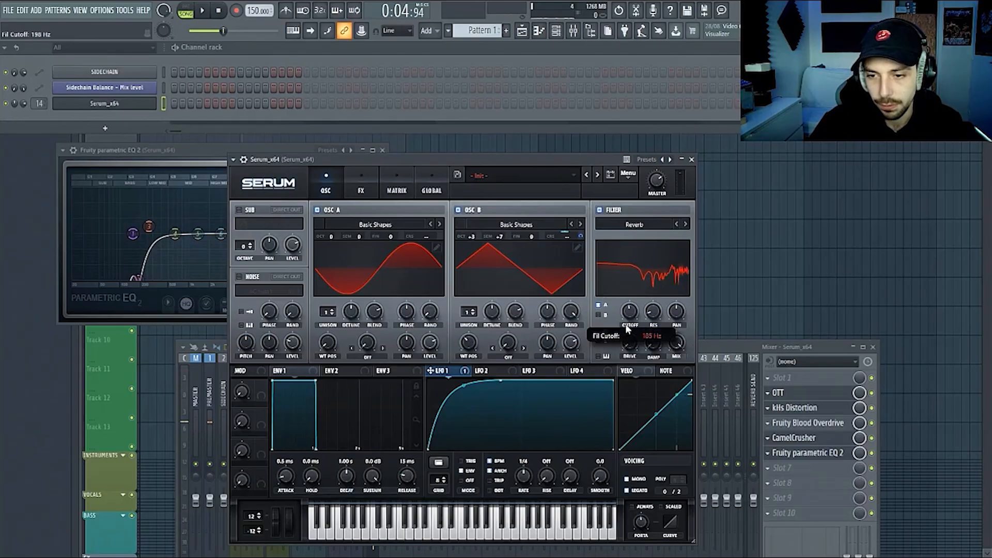
{"action": "left_click_drag", "start_coordinate": [635, 312], "coordinate": [632, 311]}
{"action": "left_click_drag", "start_coordinate": [622, 302], "coordinate": [618, 347]}
{"action": "mouse_move", "coordinate": [631, 312]}
{"action": "left_mouse_down"}
{"action": "mouse_move", "coordinate": [633, 322]}
{"action": "mouse_move", "coordinate": [622, 295]}
{"action": "mouse_move", "coordinate": [629, 309]}
{"action": "left_mouse_up"}
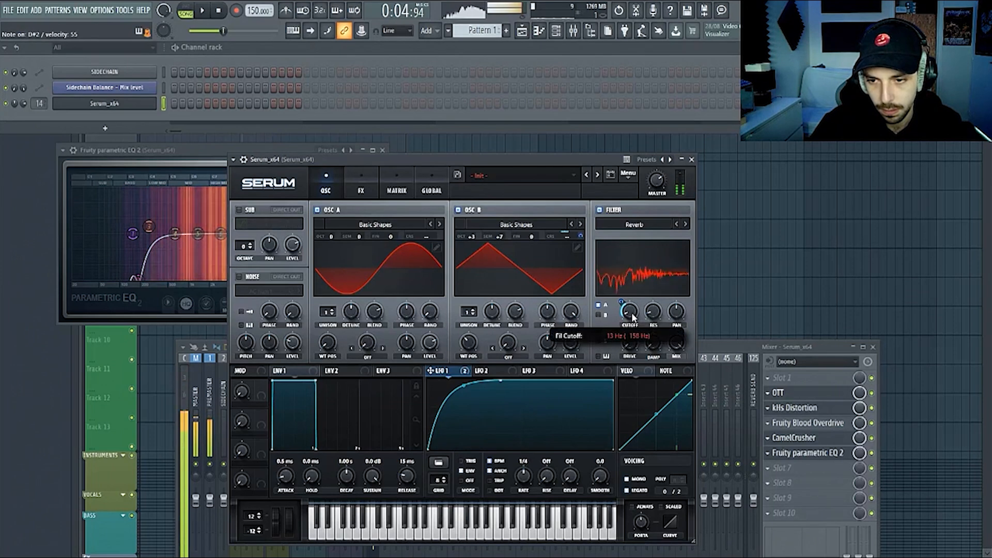
{"action": "left_click", "coordinate": [611, 212]}
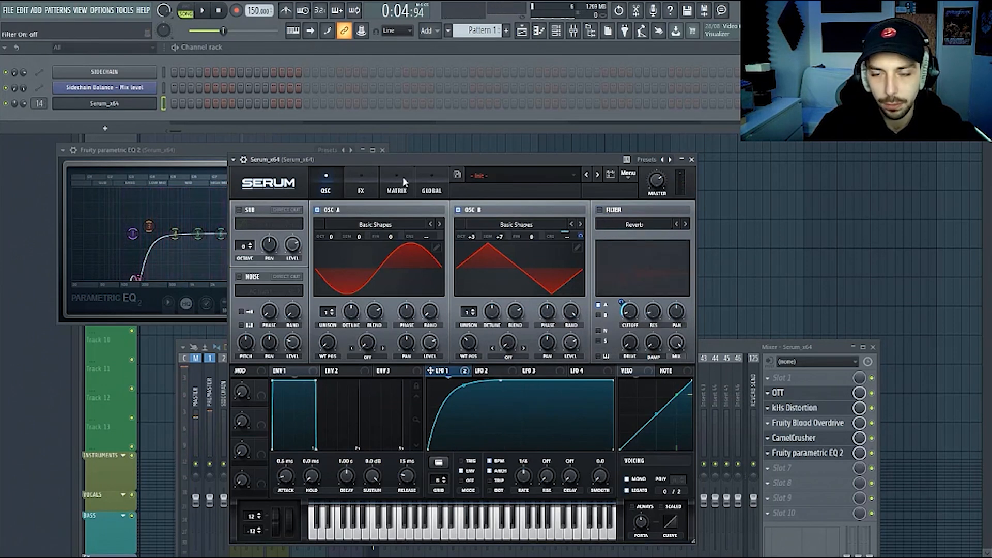
- Add a Reverb-type Filter effect between Distortion and Compressor, with LFO 1 modulating its cutoff
{"action": "left_click", "coordinate": [360, 188]}
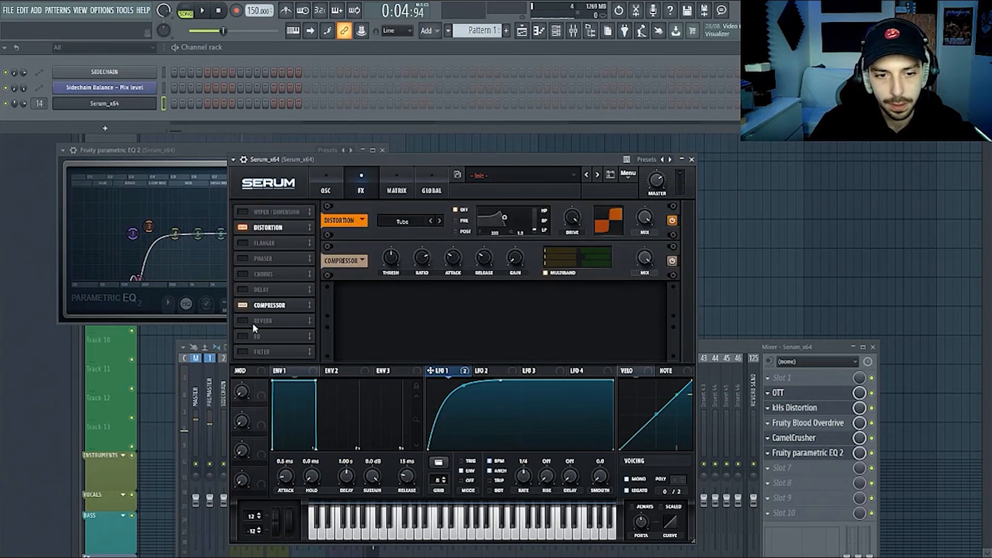
{"action": "left_click", "coordinate": [243, 352]}
{"action": "left_click_drag", "start_coordinate": [264, 352], "coordinate": [262, 260]}
{"action": "left_click", "coordinate": [410, 264]}
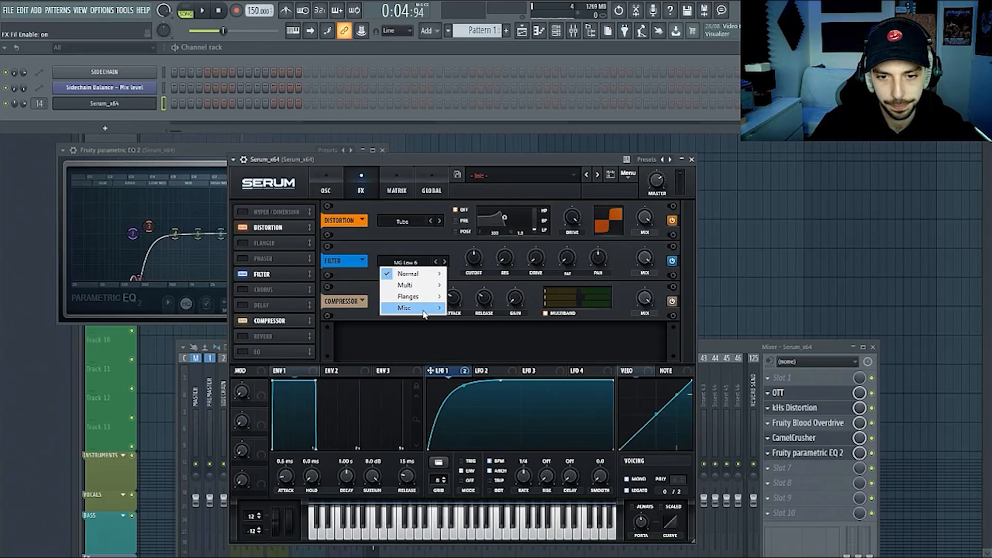
{"action": "mouse_move", "coordinate": [404, 307]}
{"action": "left_click", "coordinate": [500, 158]}
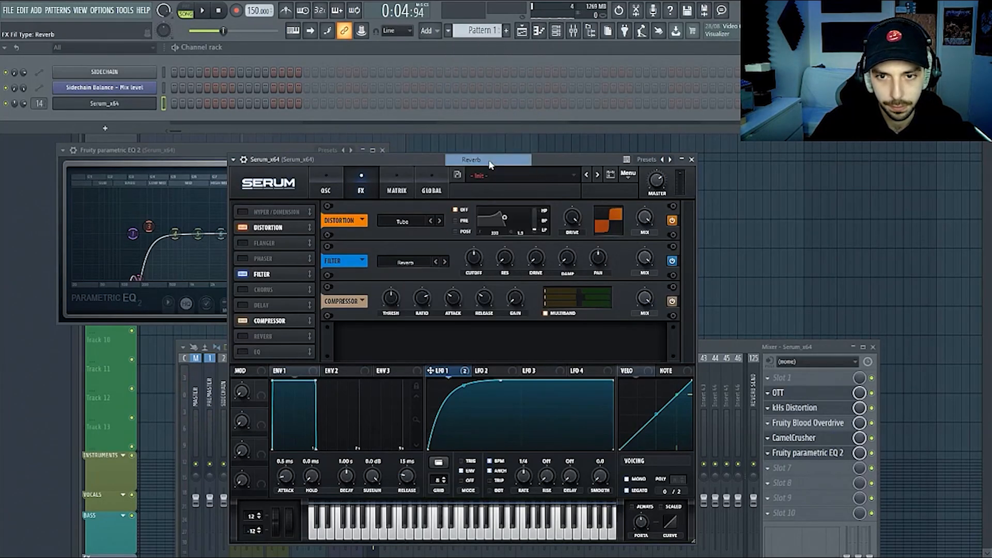
{"action": "left_click_drag", "start_coordinate": [478, 337], "coordinate": [471, 297]}
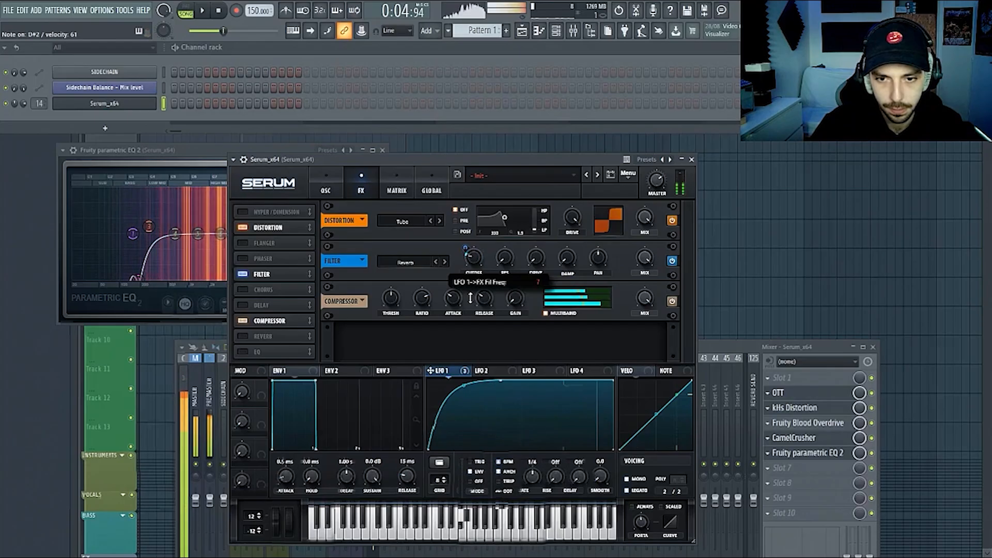
{"action": "mouse_move", "coordinate": [476, 260]}
{"action": "left_mouse_down"}
{"action": "mouse_move", "coordinate": [485, 234]}
{"action": "mouse_move", "coordinate": [466, 253]}
{"action": "left_mouse_up"}
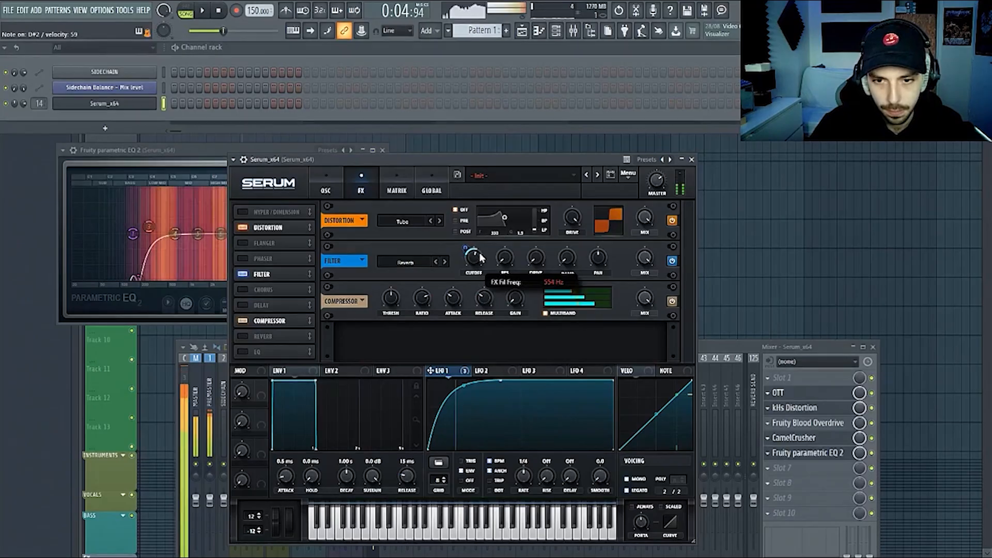
- Reshape LFO 1 with a steeper rise and a slightly falling tail, and set its rate to 2 bar
{"action": "left_click", "coordinate": [326, 190]}
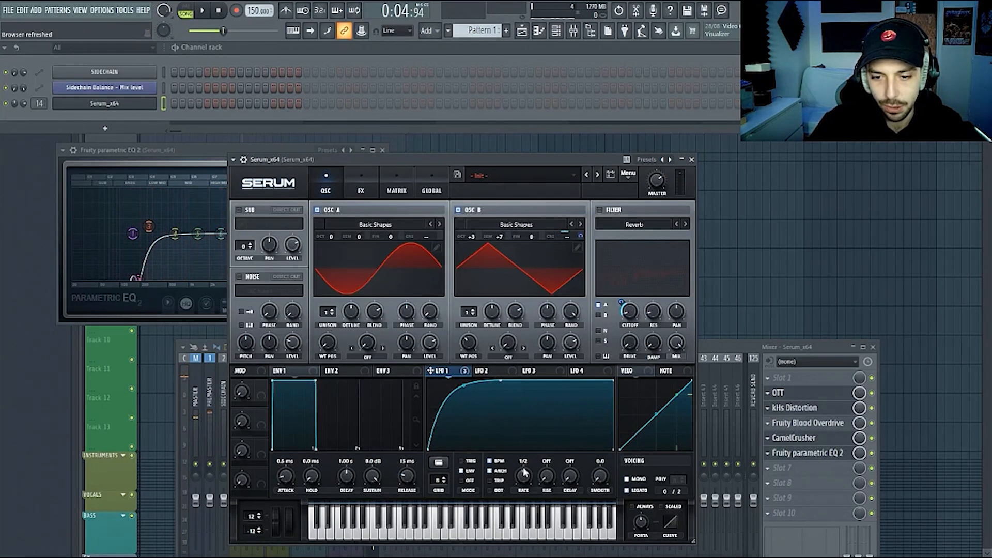
{"action": "left_click_drag", "start_coordinate": [501, 381], "coordinate": [460, 379]}
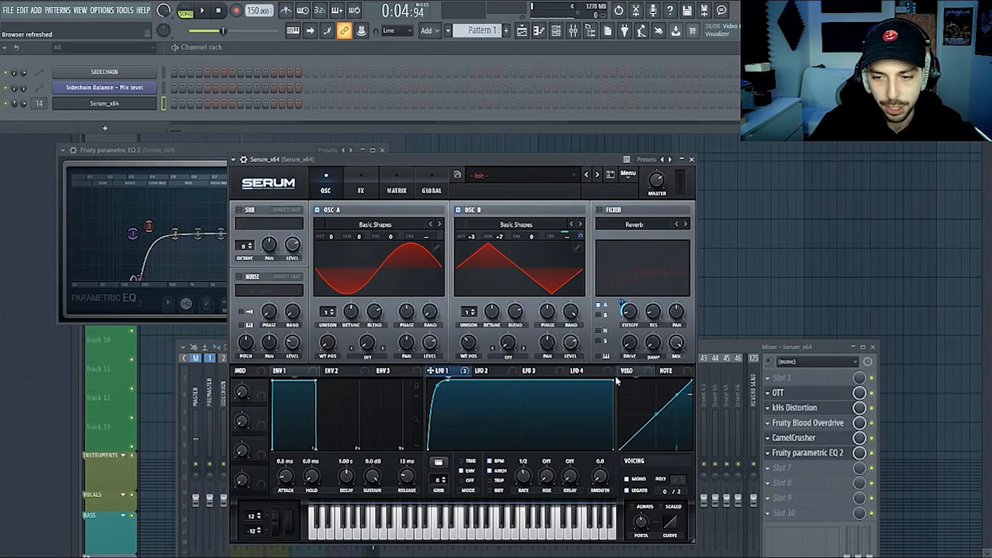
{"action": "left_click_drag", "start_coordinate": [614, 385], "coordinate": [619, 388]}
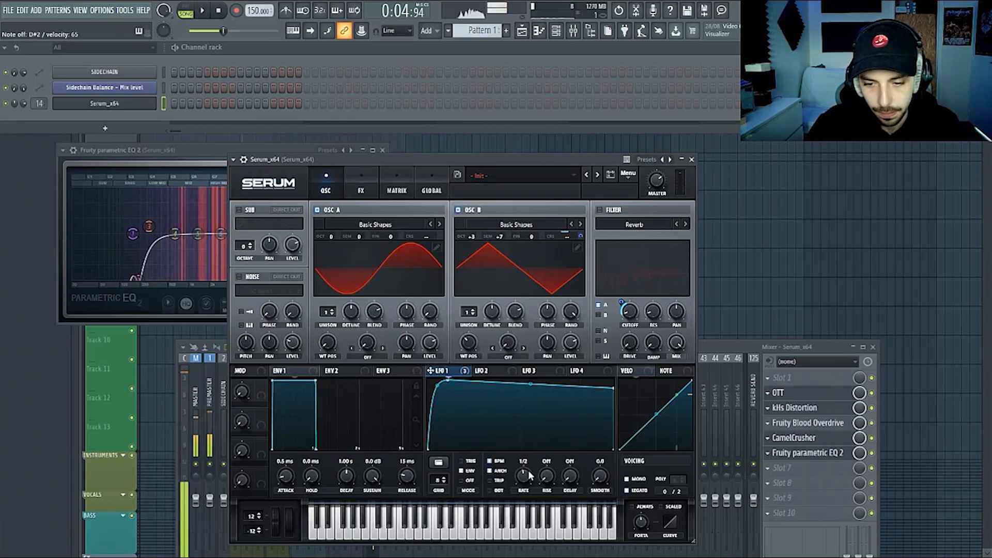
{"action": "left_click_drag", "start_coordinate": [524, 476], "coordinate": [525, 479]}
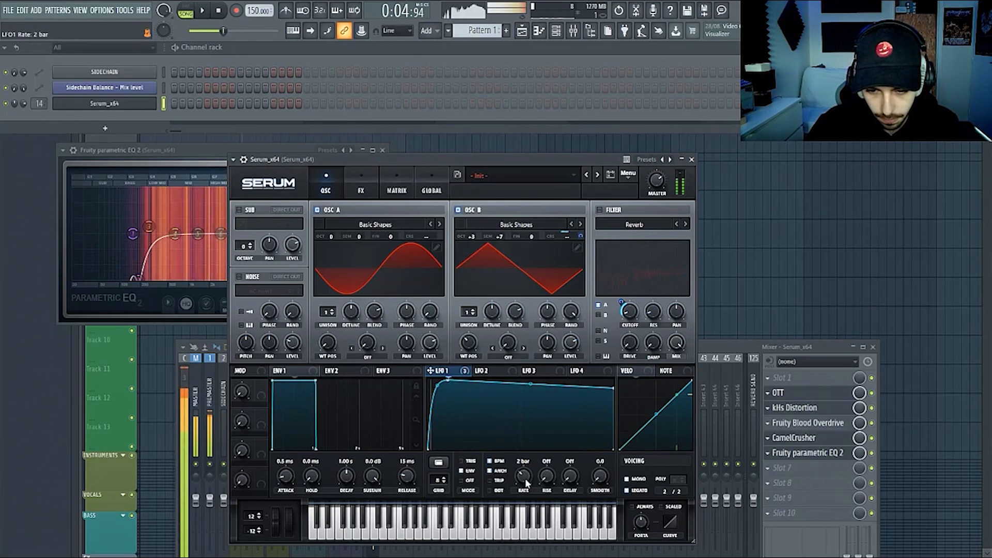
- Move LFO 1's peak to the very start of its curve and raise Osc B's octave to +4
{"action": "left_click_drag", "start_coordinate": [447, 380], "coordinate": [403, 377]}
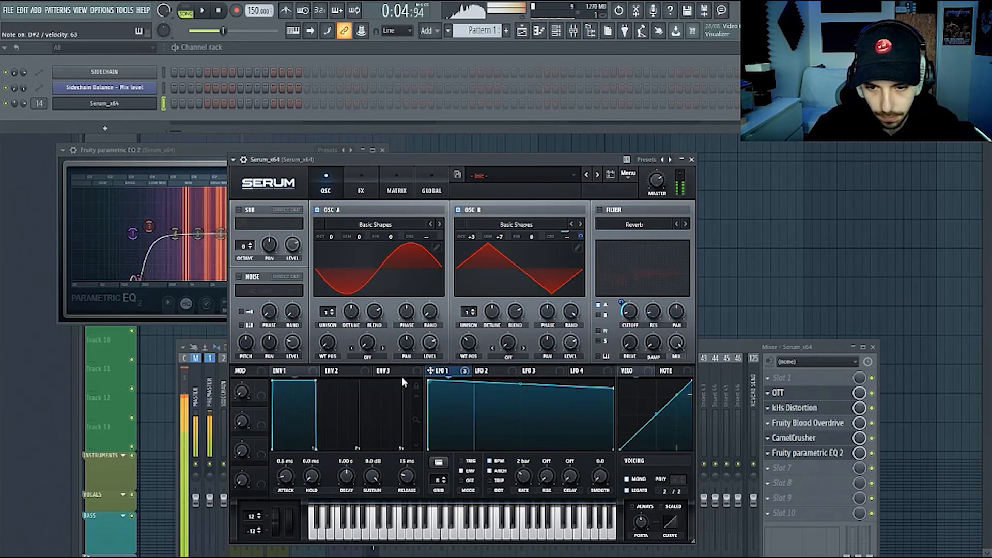
{"action": "left_click_drag", "start_coordinate": [471, 236], "coordinate": [472, 224]}
- Set LFO 1's modulation of the effect filter cutoff to -49 and return Osc B's wavetable position to the sine shape
{"action": "left_click", "coordinate": [361, 186]}
{"action": "left_click_drag", "start_coordinate": [473, 305], "coordinate": [474, 312]}
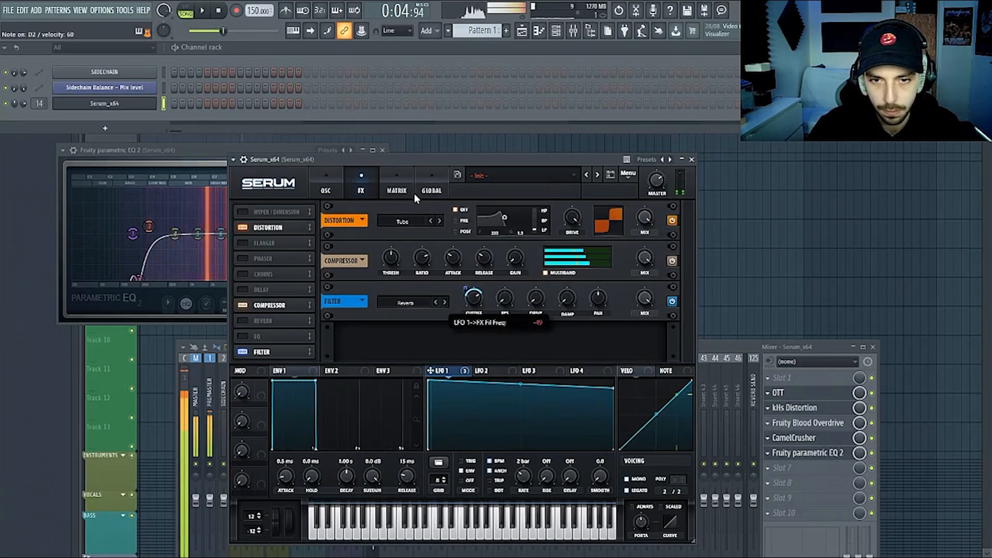
{"action": "left_click", "coordinate": [319, 181]}
{"action": "left_click_drag", "start_coordinate": [466, 342], "coordinate": [442, 383]}
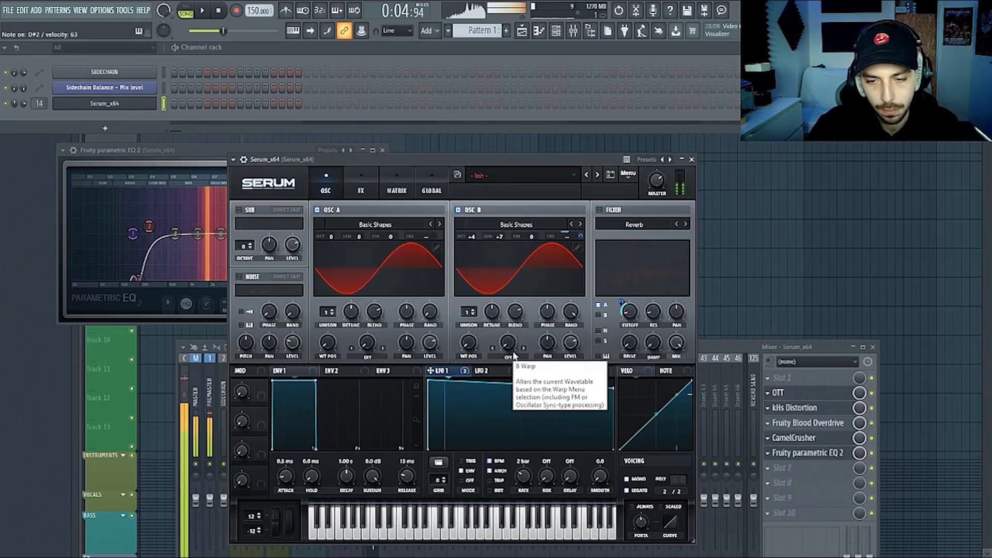
- Modulate Osc B's level with LFO 2 in trigger mode, at a 1/32 rate with its peak slightly past the middle
{"action": "left_click", "coordinate": [486, 370]}
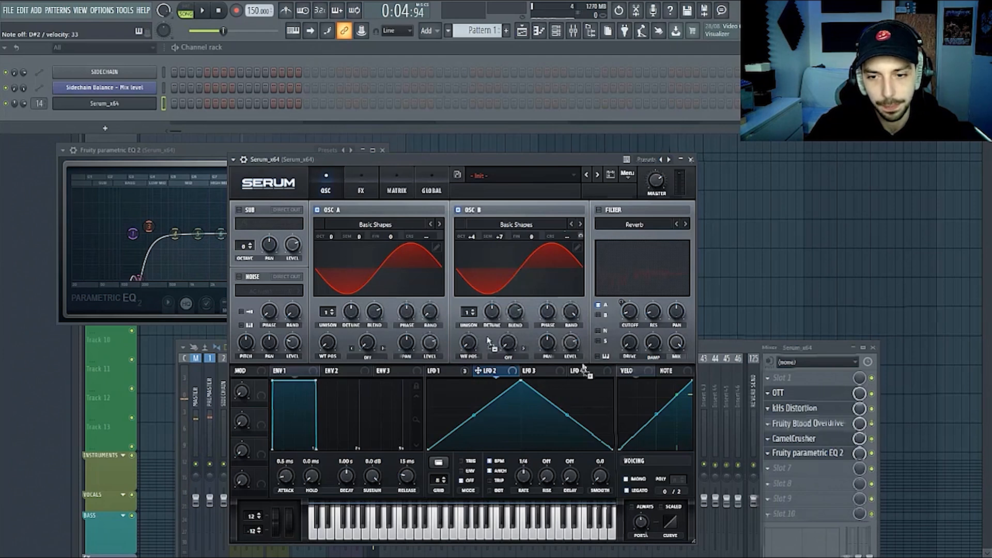
{"action": "left_click_drag", "start_coordinate": [575, 350], "coordinate": [572, 345]}
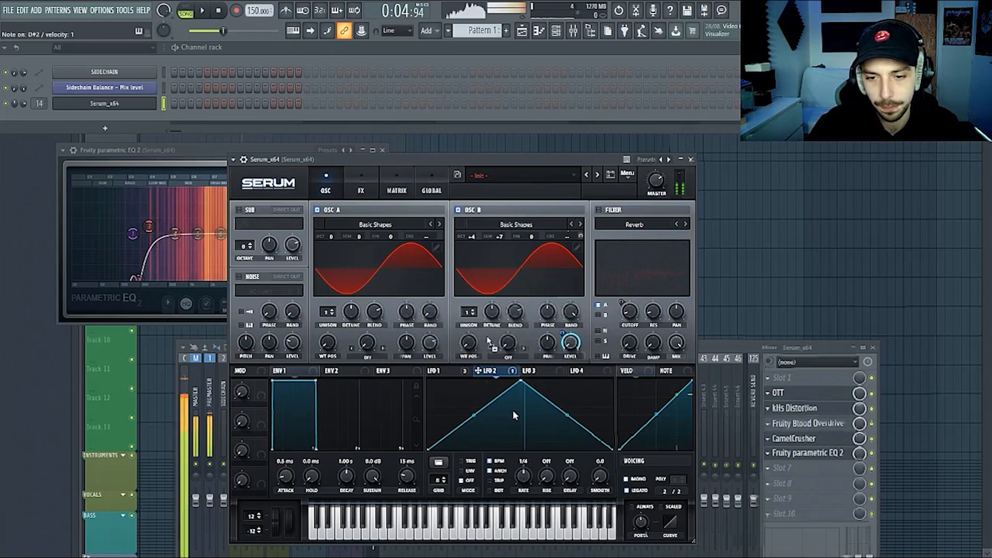
{"action": "left_click_drag", "start_coordinate": [520, 381], "coordinate": [467, 380]}
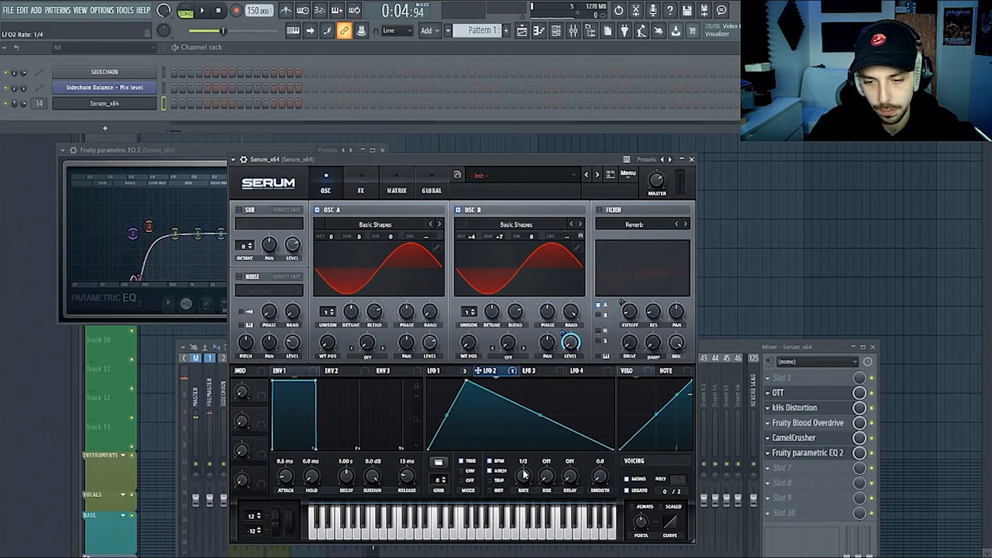
{"action": "left_click_drag", "start_coordinate": [525, 474], "coordinate": [552, 417]}
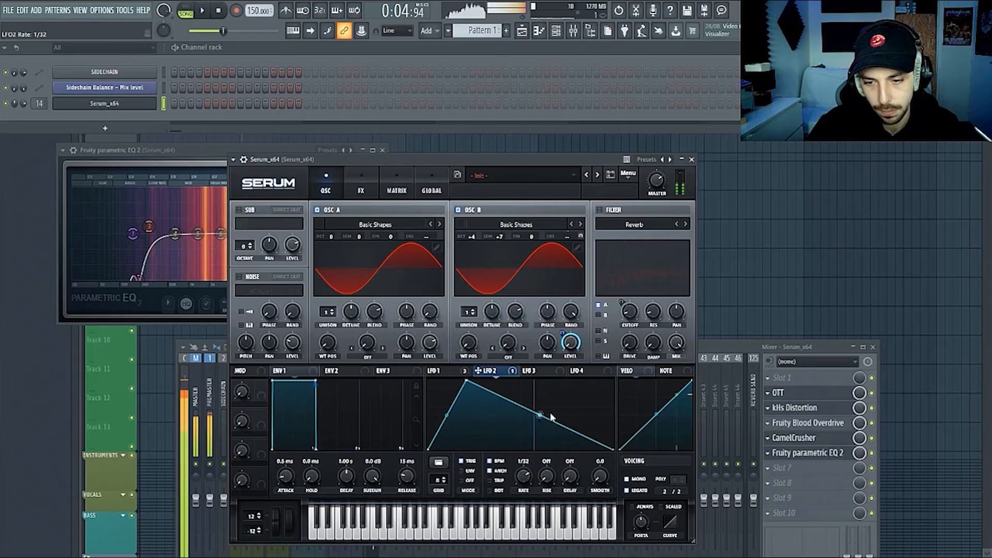
{"action": "left_click_drag", "start_coordinate": [464, 383], "coordinate": [539, 381]}
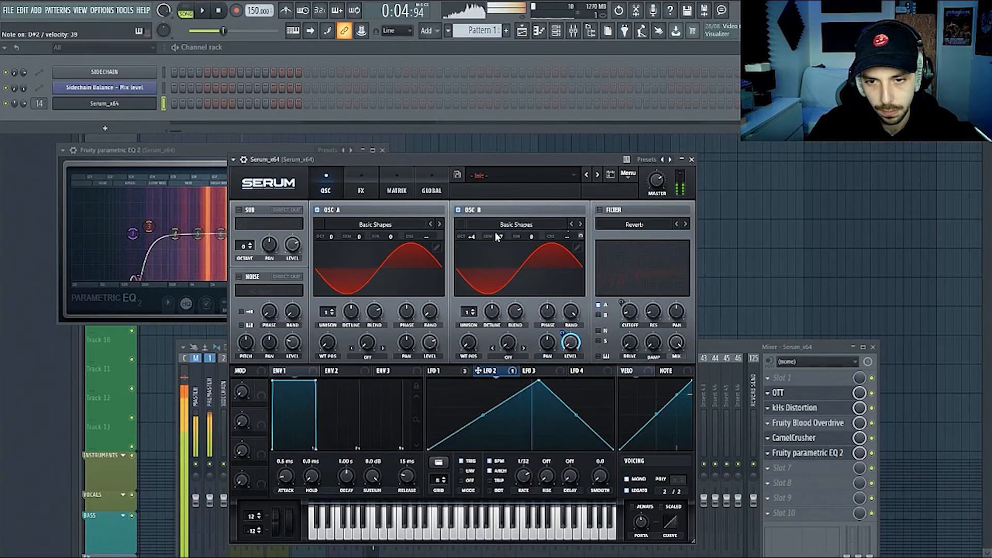
- Switch the Filter effect to the Allpasses type and adjust its cutoff, with resonance at about 24%
{"action": "left_click", "coordinate": [361, 187]}
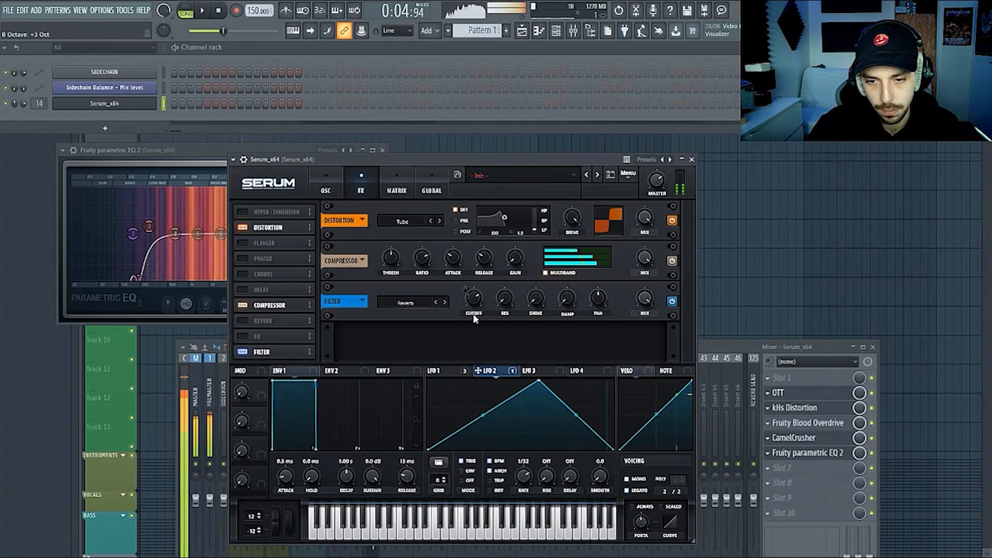
{"action": "left_click", "coordinate": [434, 303]}
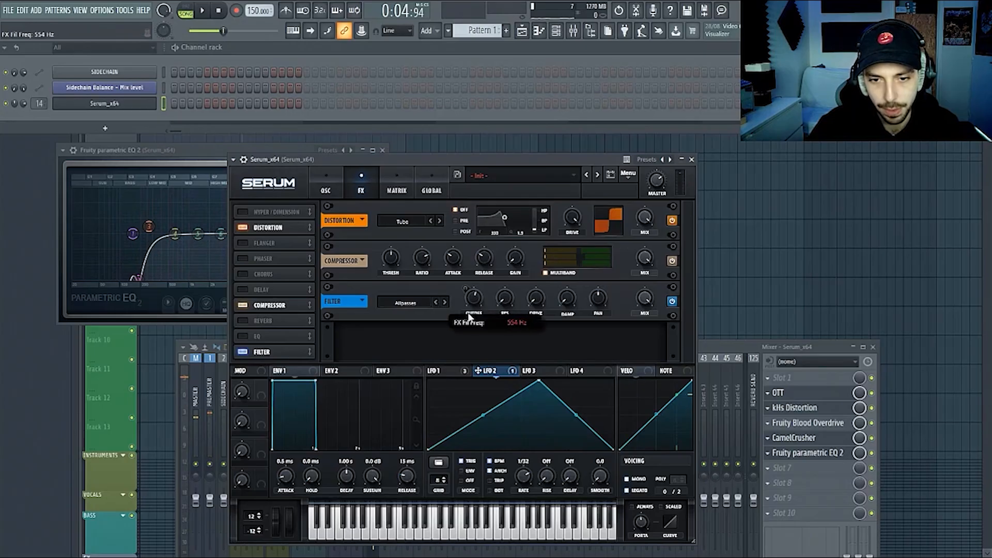
{"action": "left_click_drag", "start_coordinate": [471, 323], "coordinate": [476, 297]}
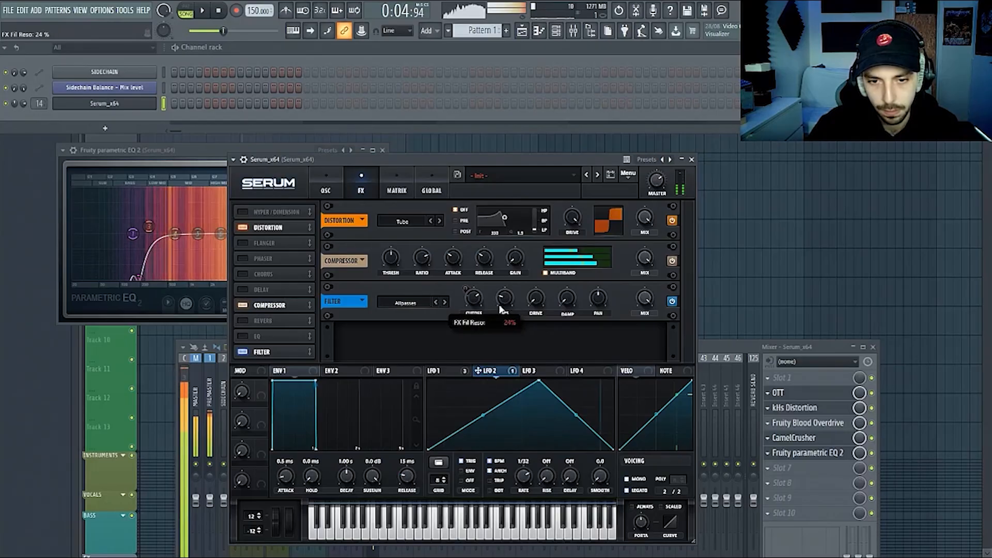
- Turn on the sine sub oscillator with direct out, and bypass Fruity parametric EQ 2 on the mixer track
{"action": "left_click", "coordinate": [326, 187]}
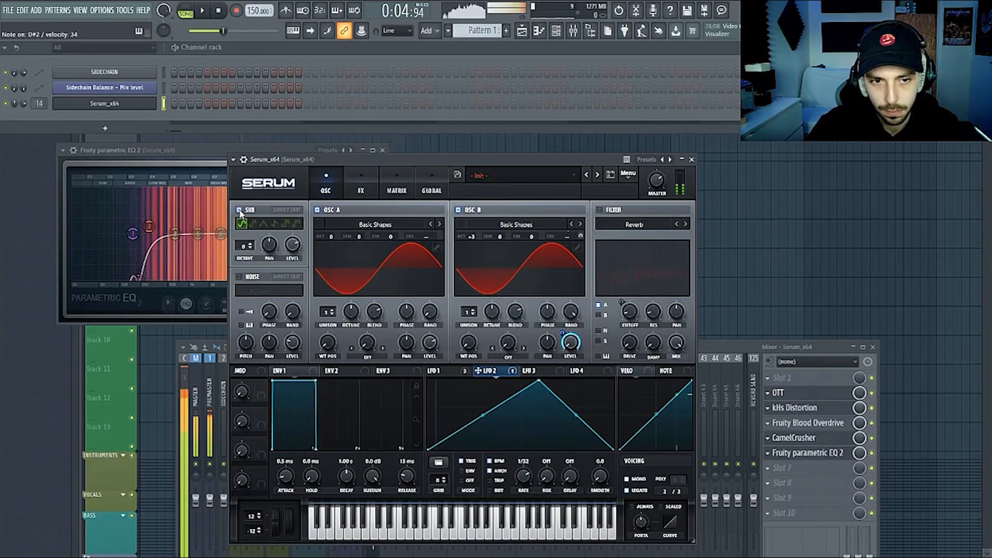
{"action": "left_click", "coordinate": [287, 209]}
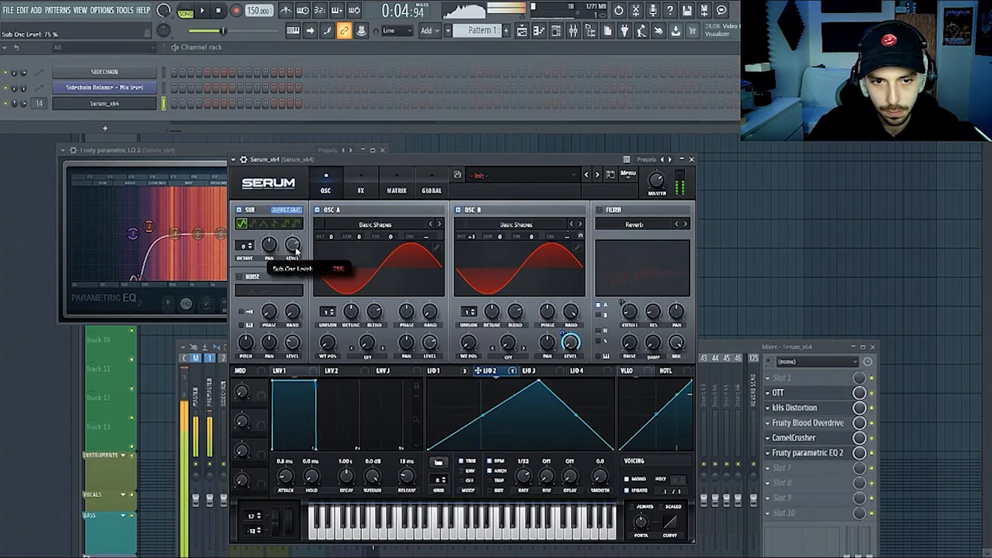
{"action": "left_click", "coordinate": [873, 453]}
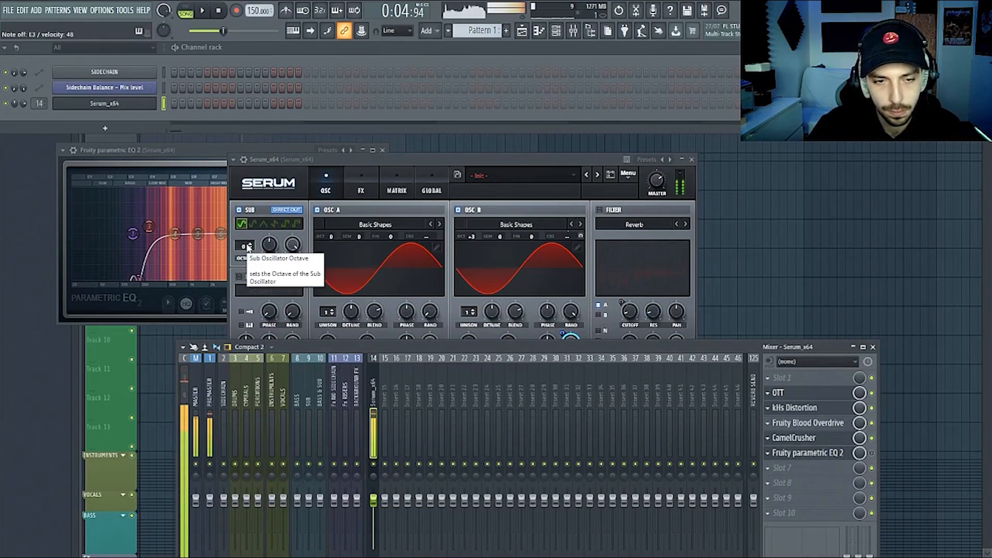
- Try the saw shape on the sub oscillator, and return it to a sine with direct out off
{"action": "left_click", "coordinate": [270, 225]}
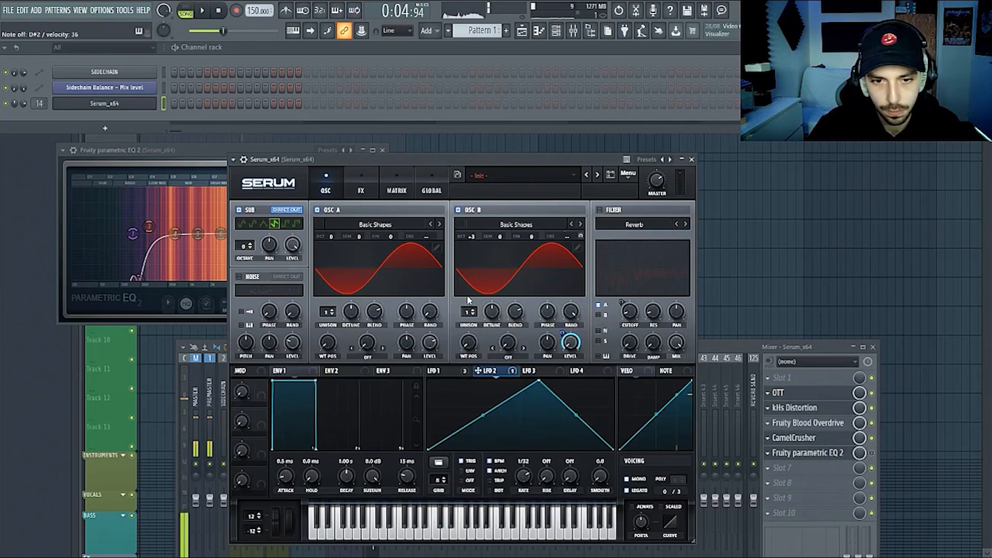
{"action": "left_click", "coordinate": [240, 210]}
{"action": "left_click", "coordinate": [239, 210]}
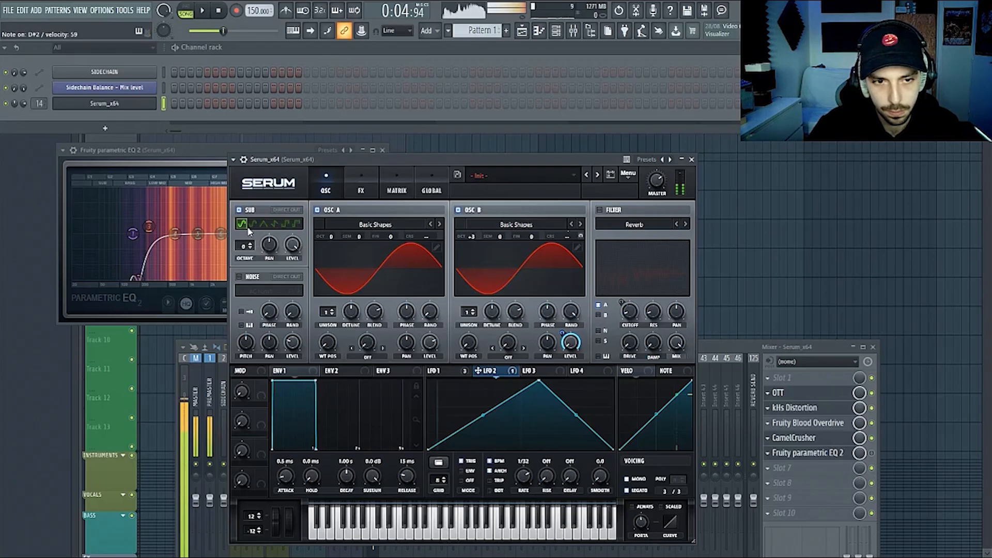
- Set Osc B's warp mode to FM Sub Osc and lower the sub oscillator's level to 0%
{"action": "left_click", "coordinate": [510, 356]}
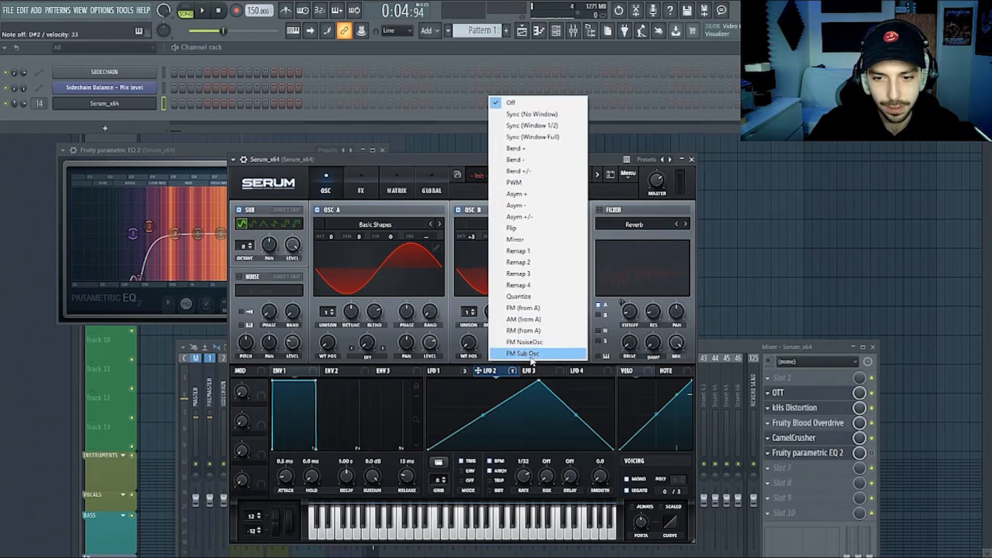
{"action": "left_click", "coordinate": [513, 354]}
{"action": "left_click_drag", "start_coordinate": [511, 353], "coordinate": [510, 341]}
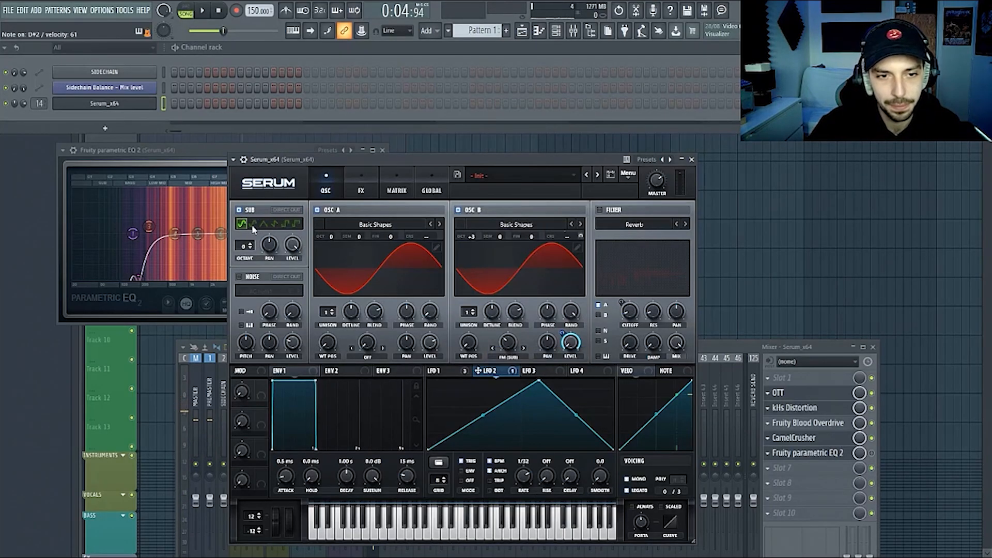
{"action": "left_click", "coordinate": [243, 209]}
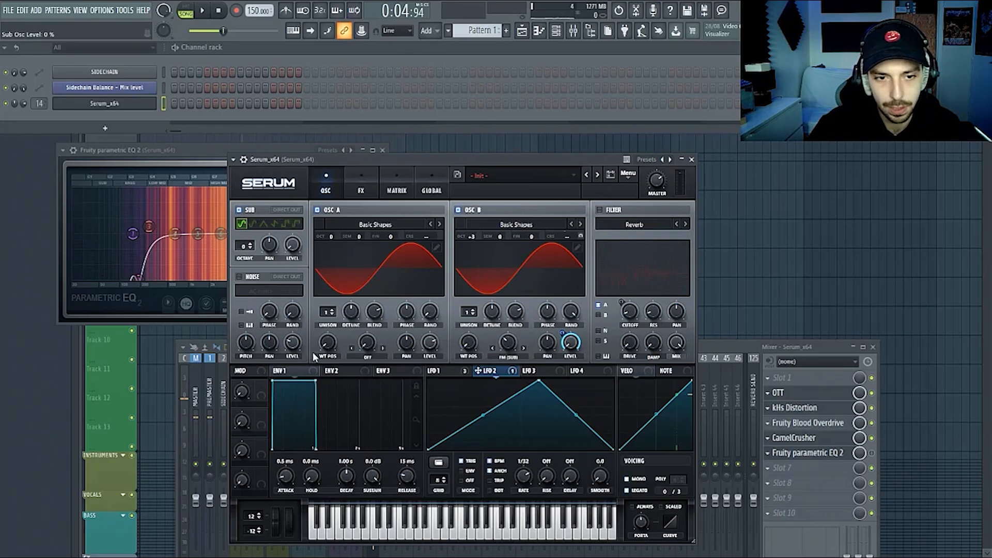
- Try several sub octaves and shapes as the FM source, ending on a square at -1 octave with Osc B's warp at about 28%
{"action": "left_click_drag", "start_coordinate": [244, 246], "coordinate": [271, 195]}
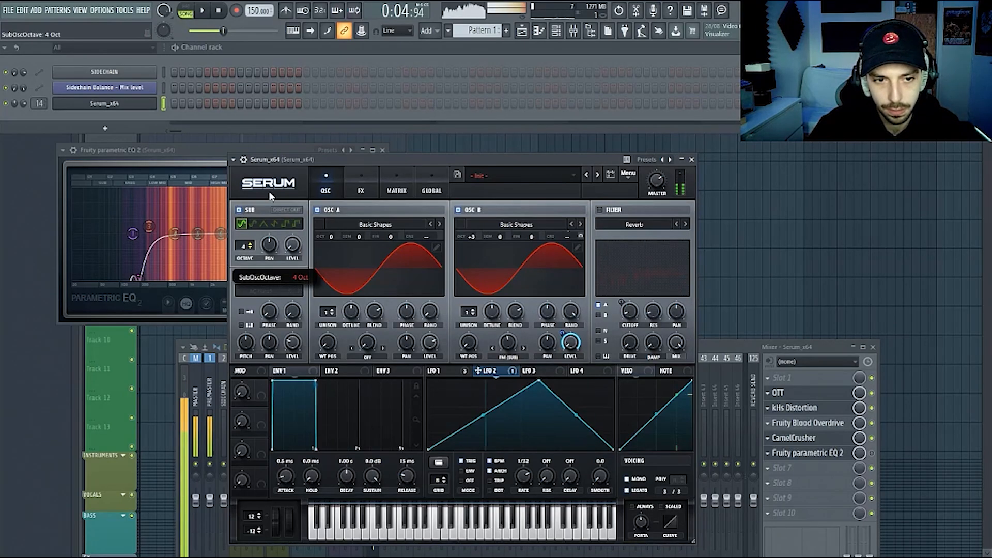
{"action": "left_click", "coordinate": [274, 224]}
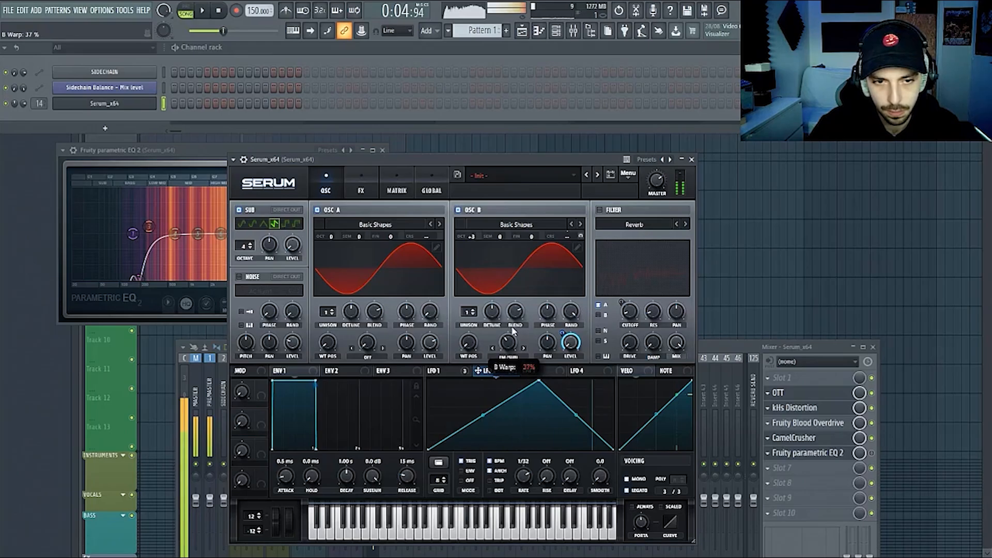
{"action": "left_click", "coordinate": [263, 224]}
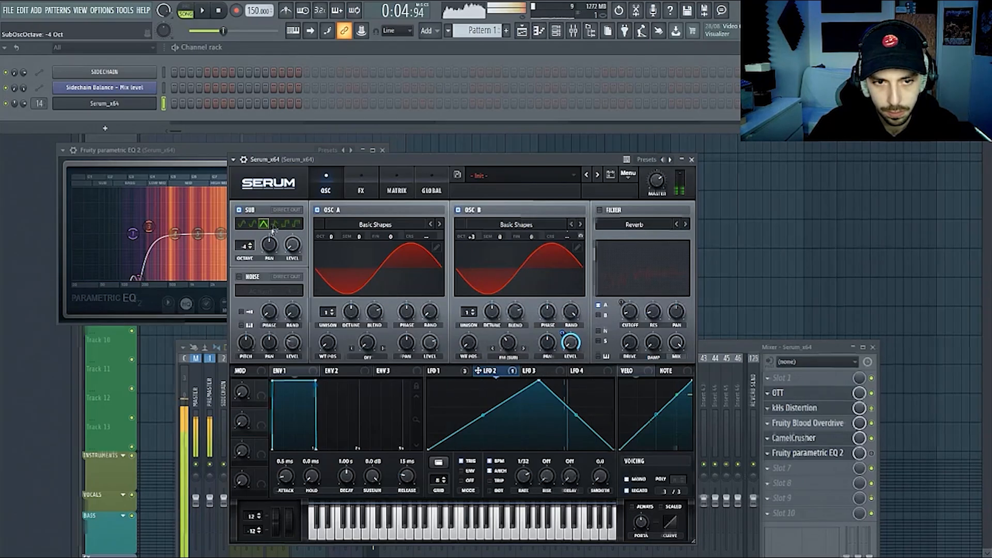
{"action": "left_click", "coordinate": [284, 224]}
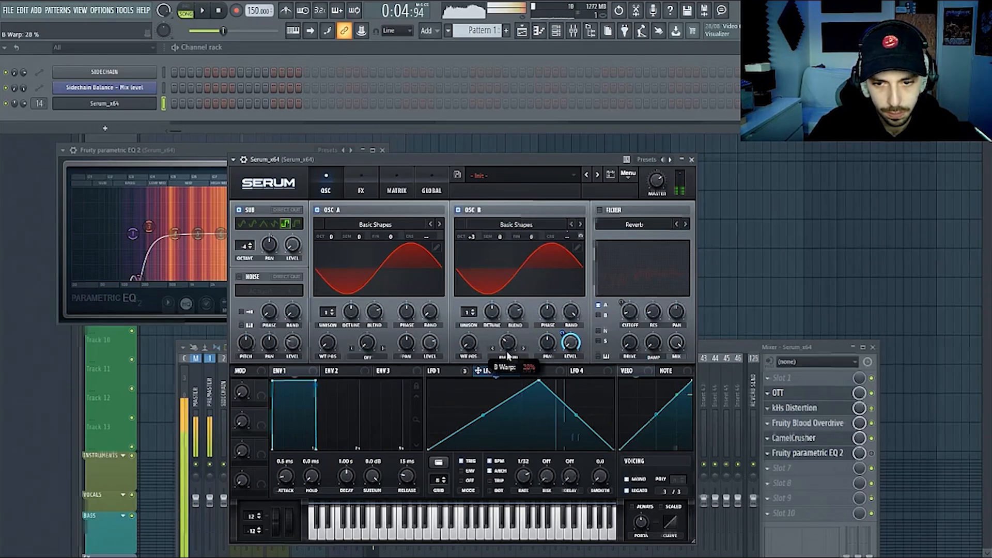
{"action": "scroll", "coordinate": [248, 246], "scroll_direction": "down", "scroll_amount": 2}
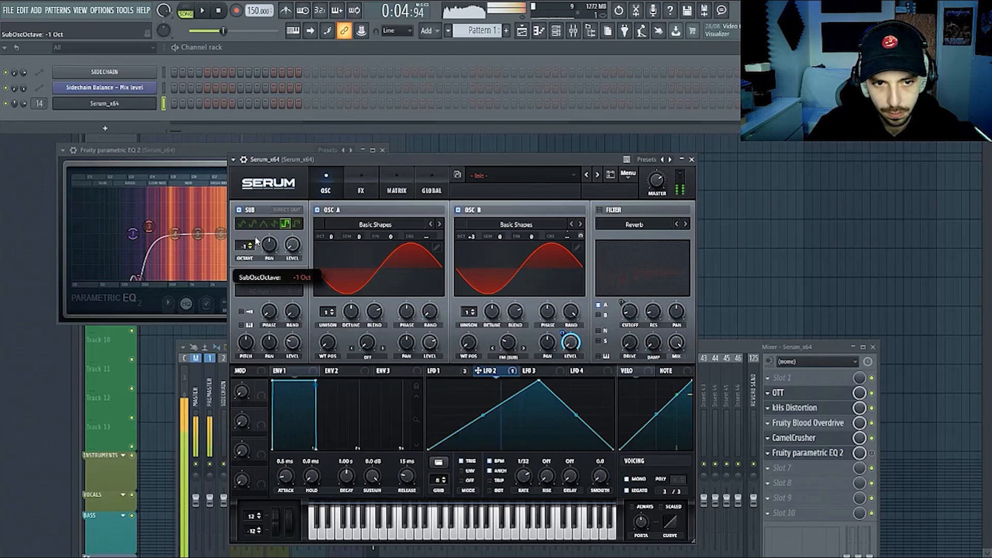
- Compare the sound with the Filter and Distortion effects bypassed and active
{"action": "left_click", "coordinate": [359, 191]}
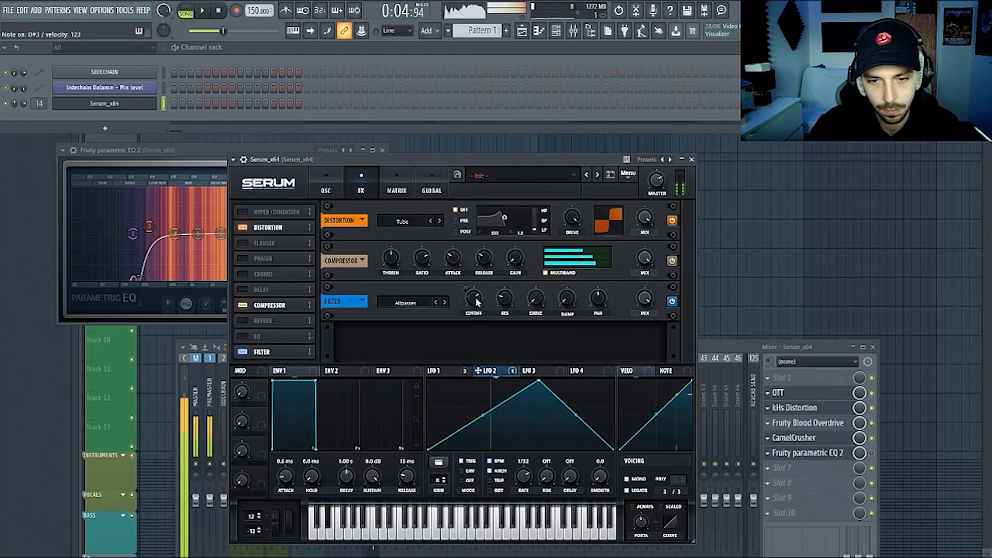
{"action": "left_click", "coordinate": [671, 301]}
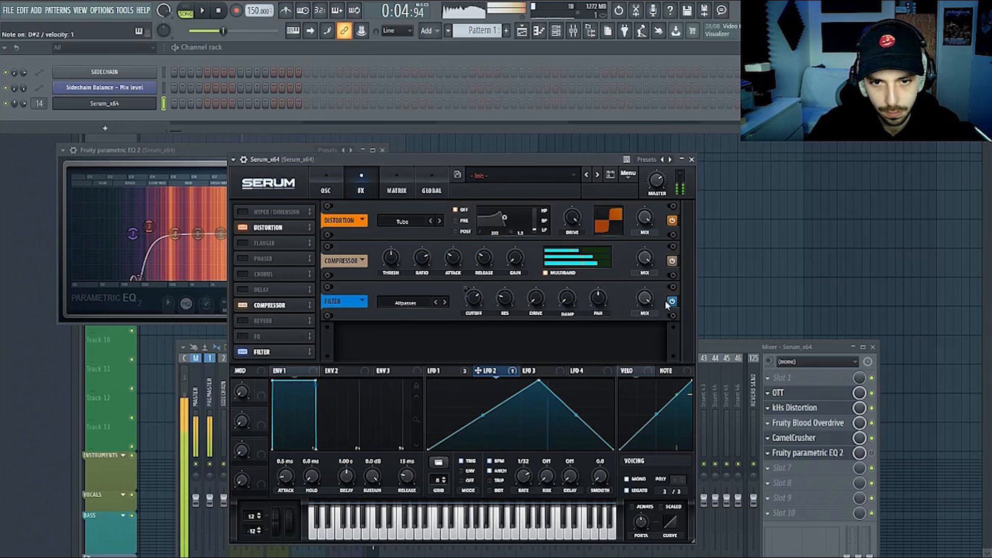
{"action": "left_click", "coordinate": [672, 221]}
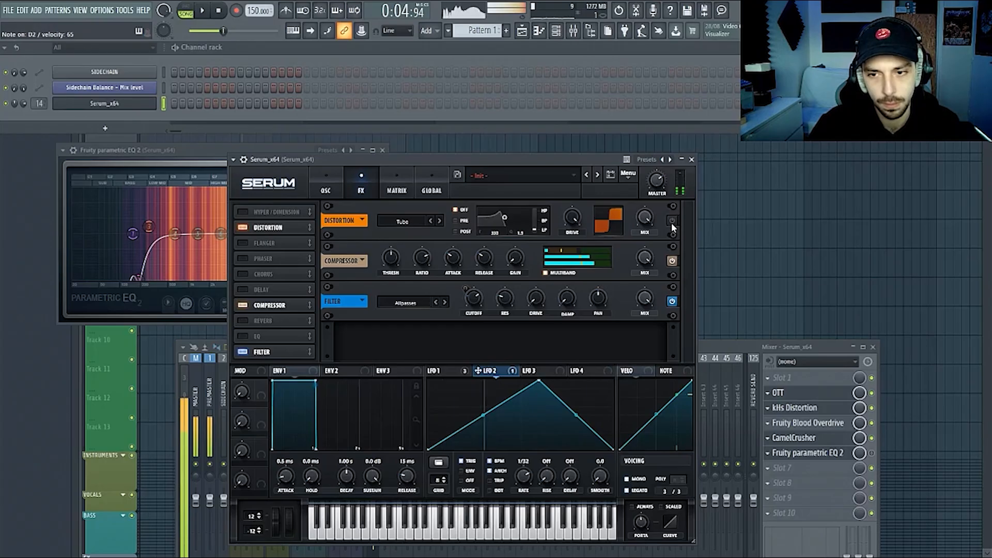
{"action": "left_click", "coordinate": [672, 221]}
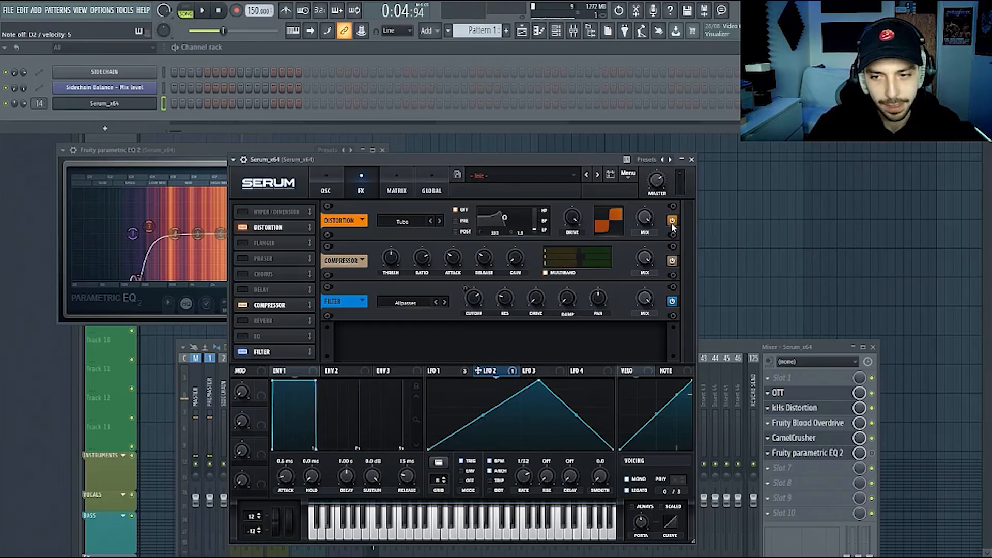
{"action": "left_click", "coordinate": [672, 302]}
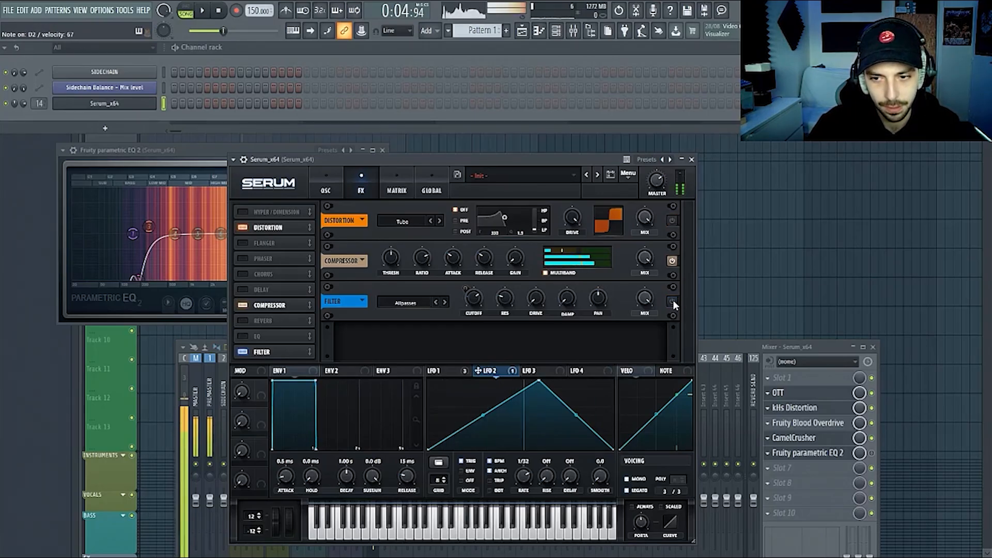
{"action": "left_click", "coordinate": [672, 302]}
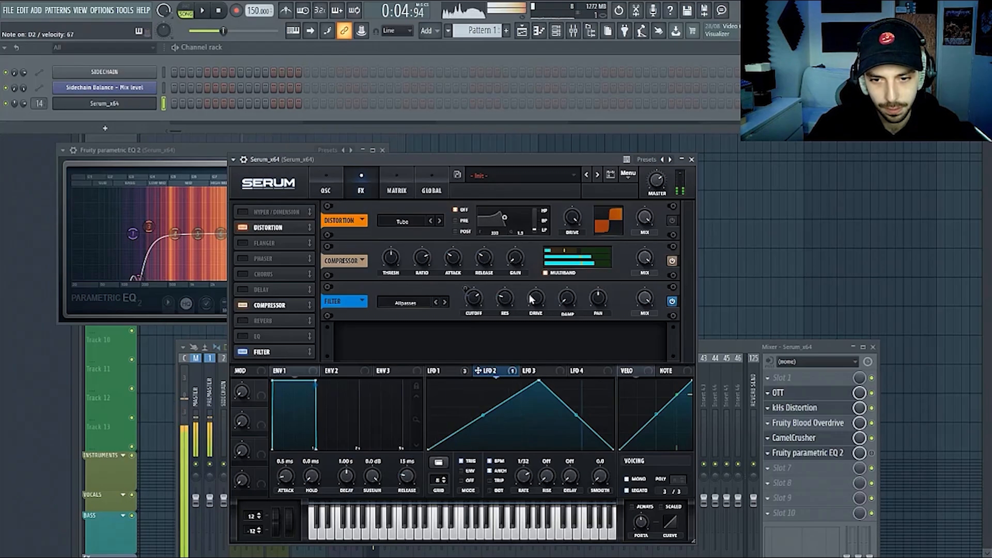
- Try the Distortion after the Filter, toggle both effects, and return the Distortion to the start of the effects chain
{"action": "left_click_drag", "start_coordinate": [668, 231], "coordinate": [584, 277]}
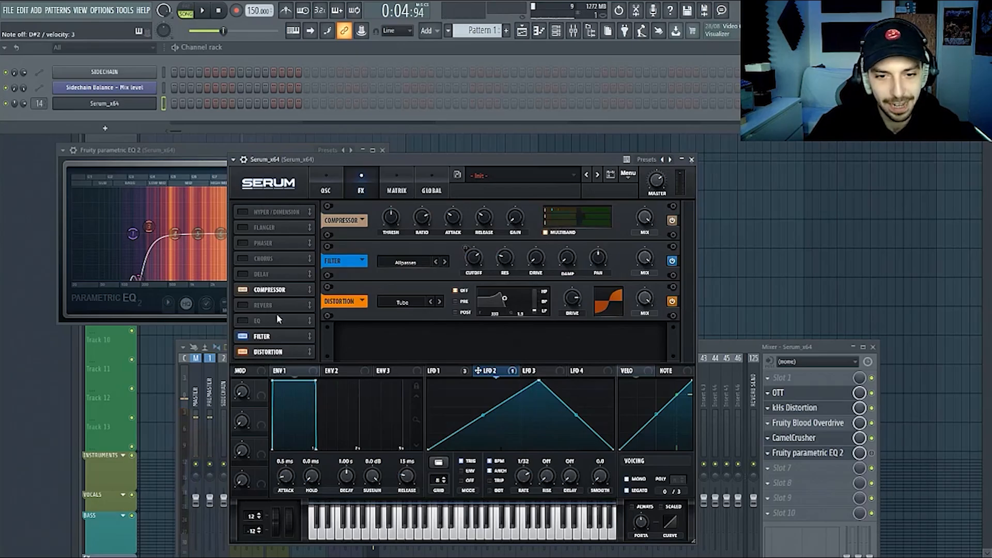
{"action": "left_click", "coordinate": [242, 352]}
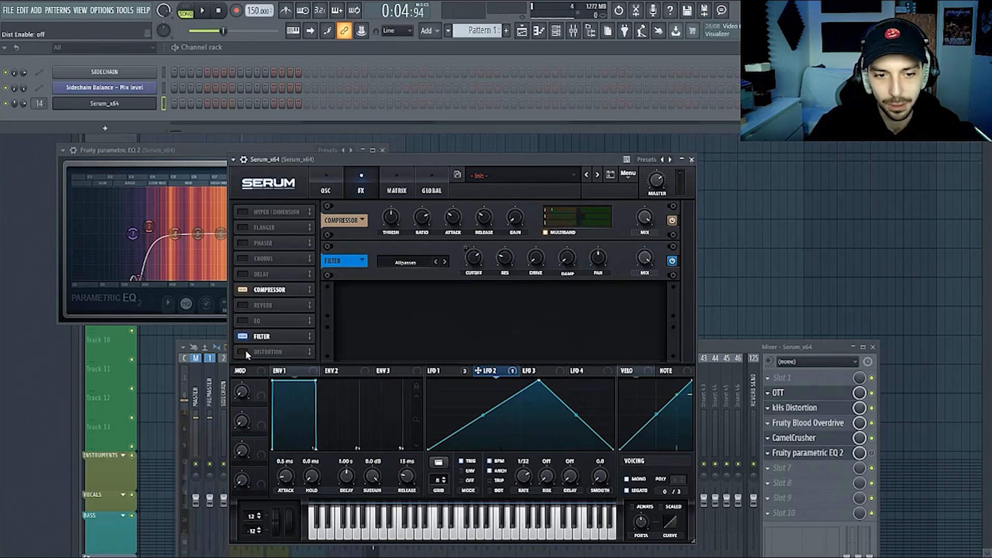
{"action": "left_click", "coordinate": [245, 336]}
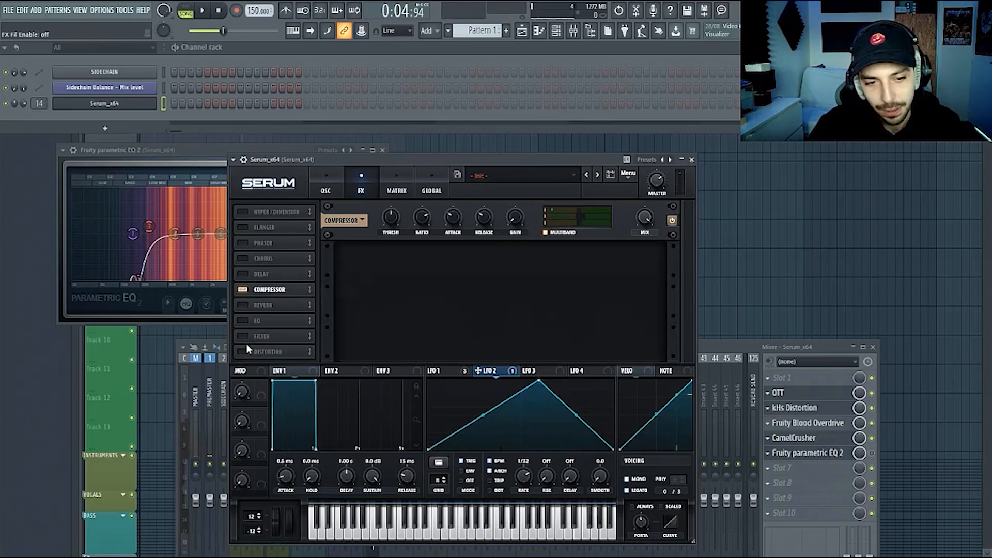
{"action": "left_click", "coordinate": [245, 338]}
{"action": "left_click", "coordinate": [244, 352]}
{"action": "left_click_drag", "start_coordinate": [266, 353], "coordinate": [274, 213]}
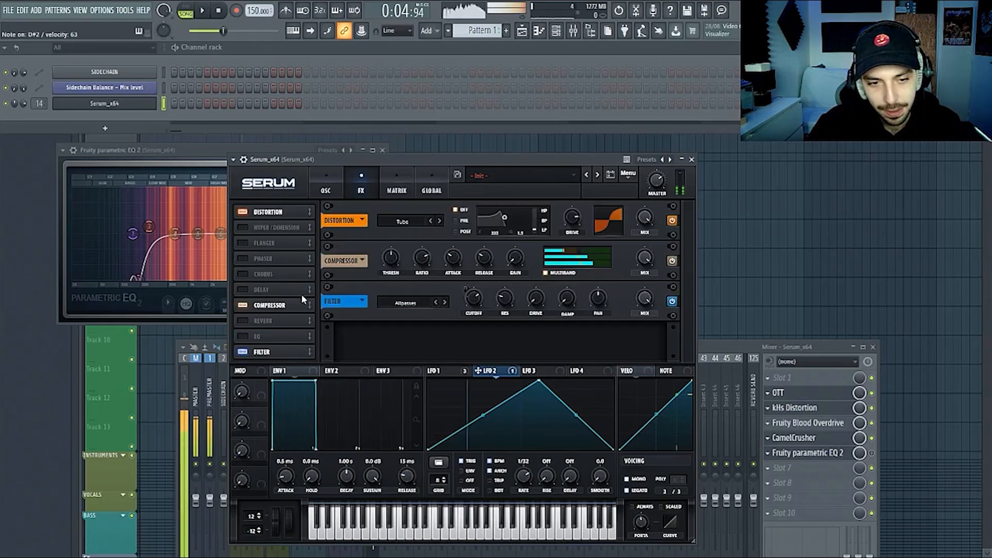
- Set the sub oscillator's octave to 4 and Osc B's octave to +4
{"action": "left_click", "coordinate": [327, 185]}
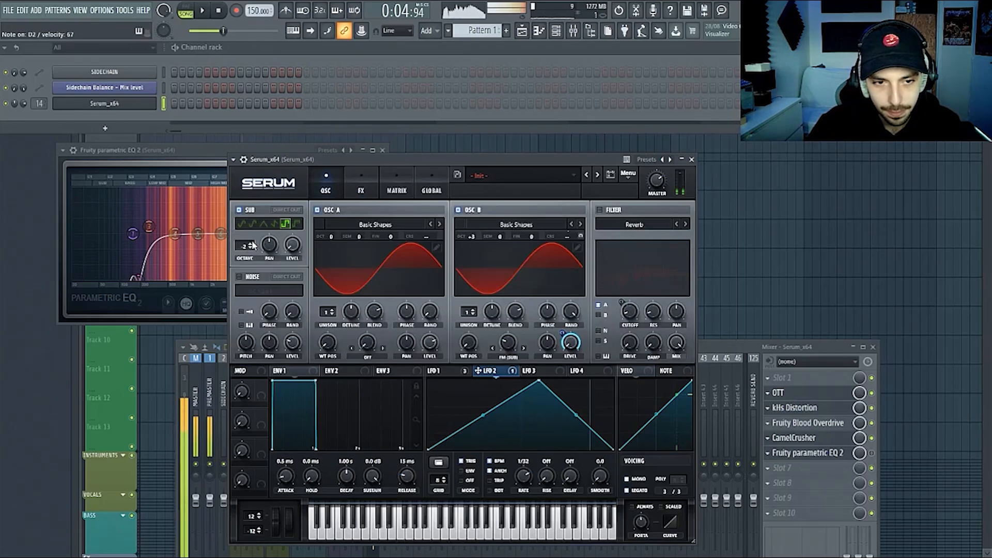
{"action": "left_click_drag", "start_coordinate": [251, 246], "coordinate": [254, 239]}
{"action": "left_click", "coordinate": [241, 223]}
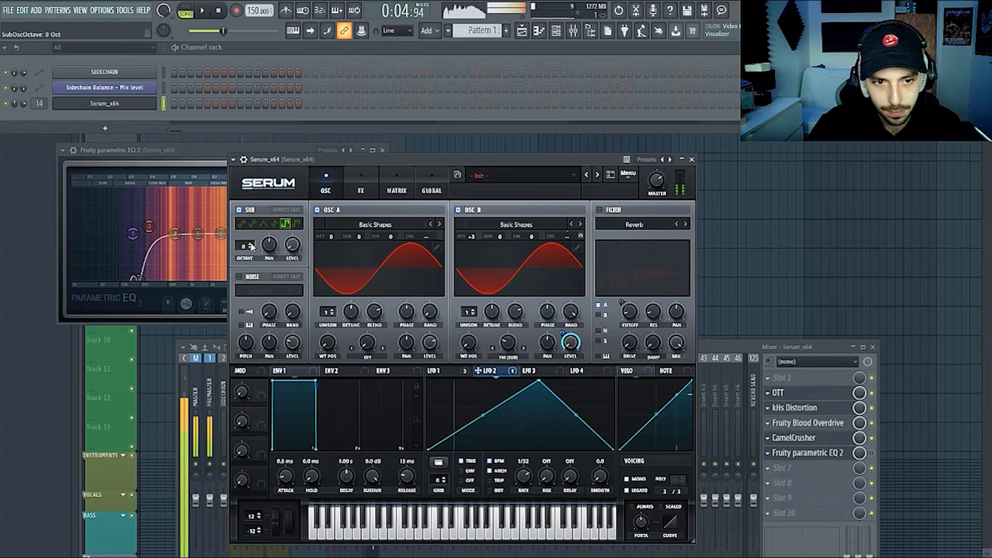
{"action": "left_click_drag", "start_coordinate": [258, 250], "coordinate": [258, 235]}
{"action": "left_click_drag", "start_coordinate": [471, 236], "coordinate": [474, 251]}
- Remove the Allpasses Filter effect from the effects chain and return to the oscillators
{"action": "left_click", "coordinate": [363, 190]}
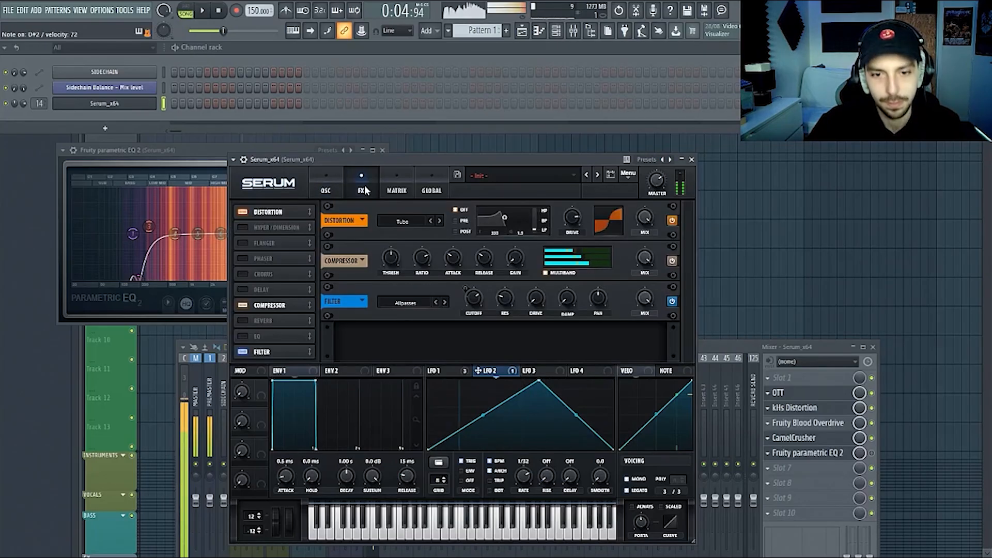
{"action": "left_click", "coordinate": [242, 352]}
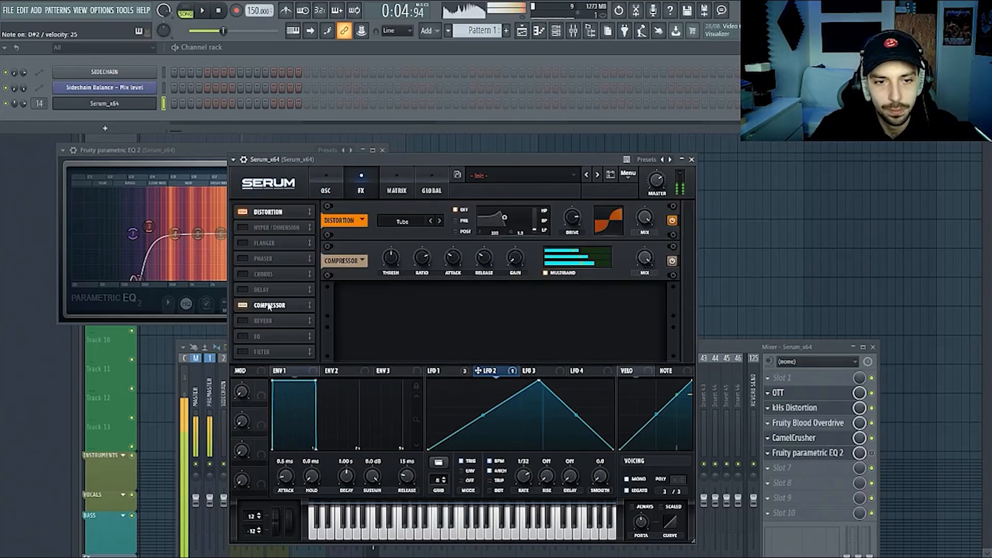
{"action": "left_click", "coordinate": [328, 191]}
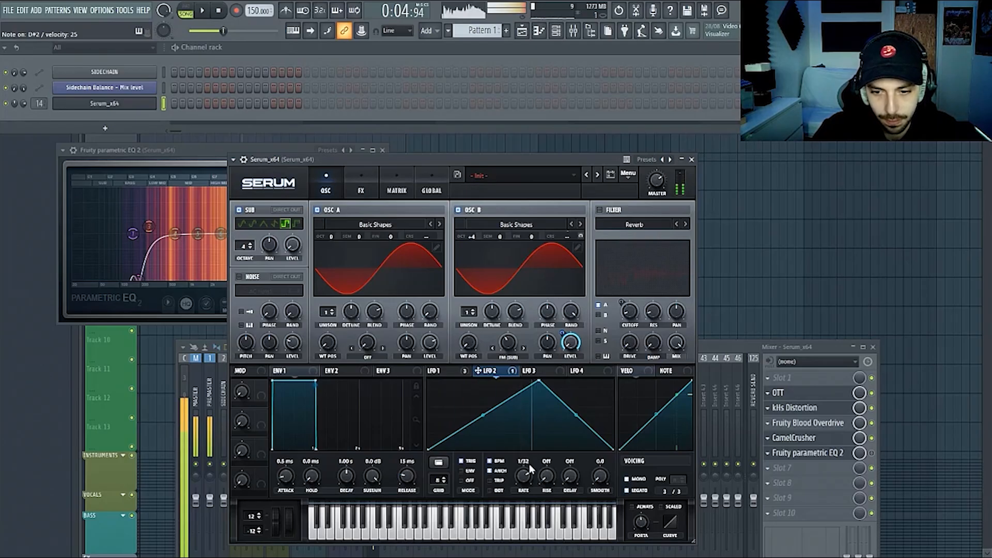
- Set LFO 2's rate to 1/16, shift its peak earlier and reduce its modulation depth on Osc B's level
{"action": "left_click_drag", "start_coordinate": [530, 468], "coordinate": [527, 480]}
{"action": "left_click_drag", "start_coordinate": [539, 383], "coordinate": [518, 383]}
{"action": "mouse_move", "coordinate": [563, 334]}
{"action": "left_mouse_down"}
{"action": "mouse_move", "coordinate": [579, 382]}
{"action": "mouse_move", "coordinate": [574, 339]}
{"action": "left_mouse_up"}
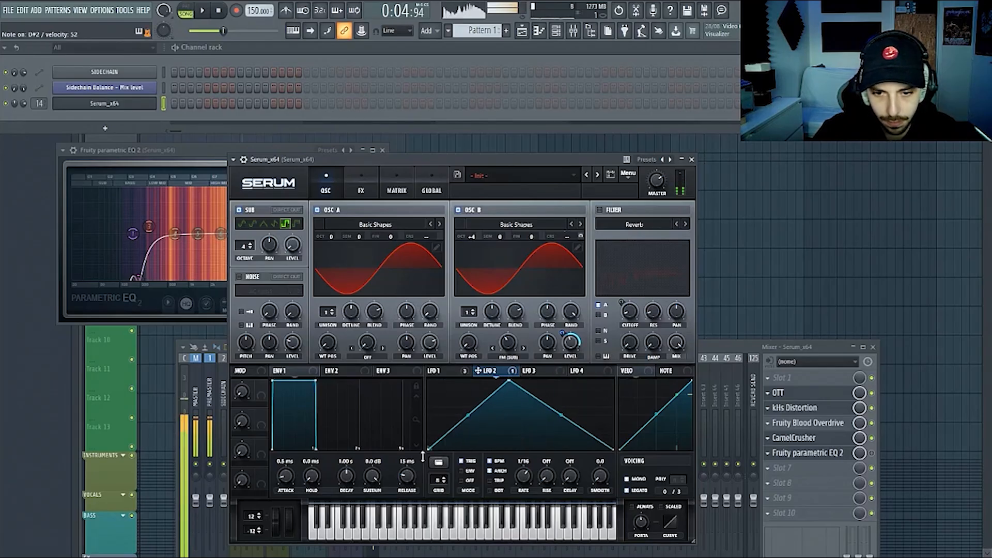
- Try the Reverb filter with LFO 1, switch it off, and set Osc B's wavetable position to the triangle shape
{"action": "left_click", "coordinate": [450, 370]}
{"action": "mouse_move", "coordinate": [492, 356]}
{"action": "left_mouse_down"}
{"action": "mouse_move", "coordinate": [512, 347]}
{"action": "mouse_move", "coordinate": [453, 349]}
{"action": "mouse_move", "coordinate": [480, 349]}
{"action": "left_mouse_up"}
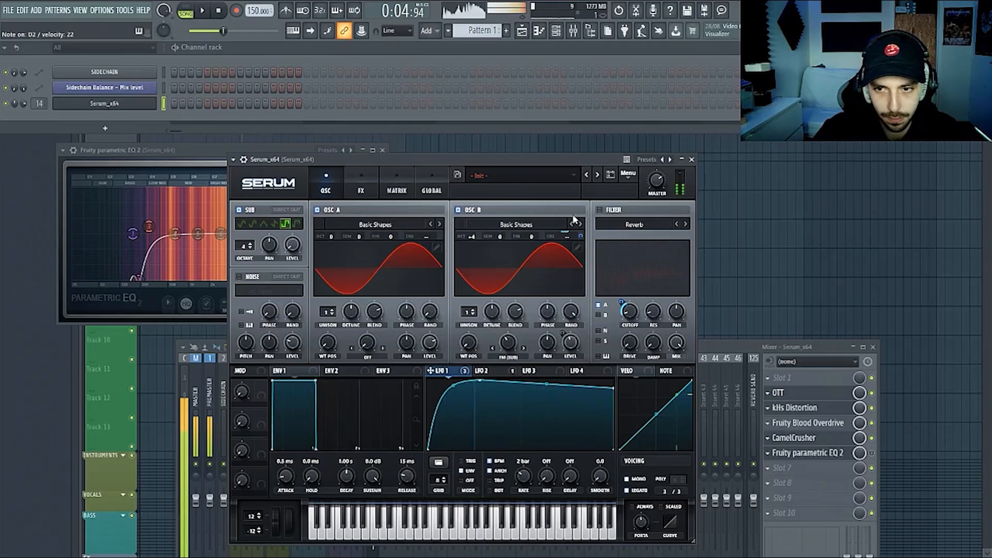
{"action": "left_click", "coordinate": [608, 211]}
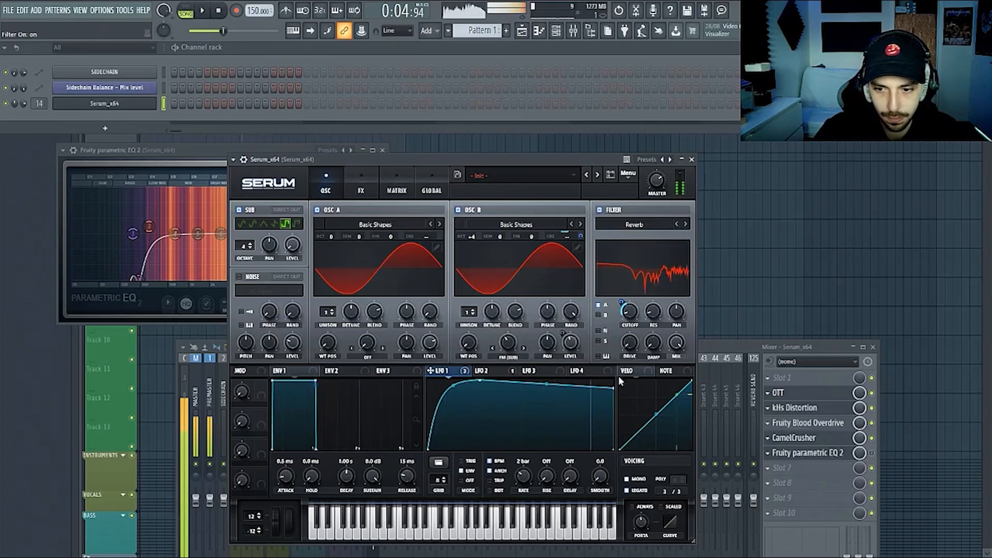
{"action": "left_click", "coordinate": [612, 212]}
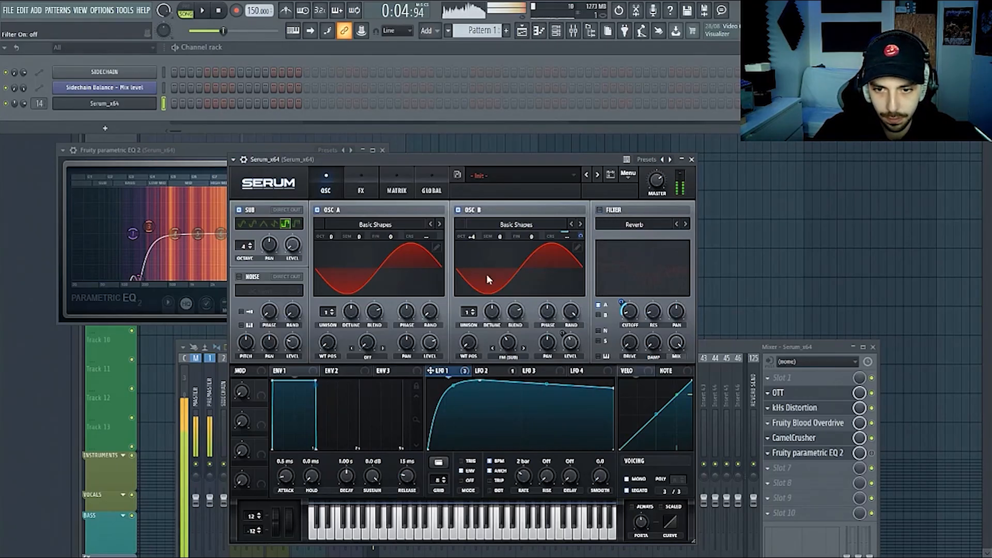
{"action": "left_click_drag", "start_coordinate": [469, 343], "coordinate": [483, 310]}
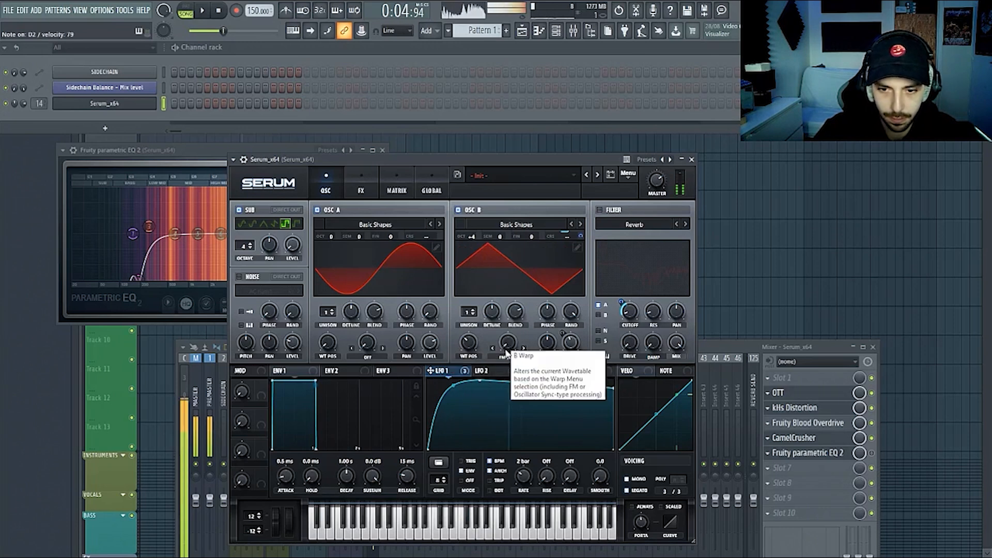
- Enable the EQ effect, boost its high band and cut its low band to about -23.6 dB with a peak shape
{"action": "left_click", "coordinate": [362, 187]}
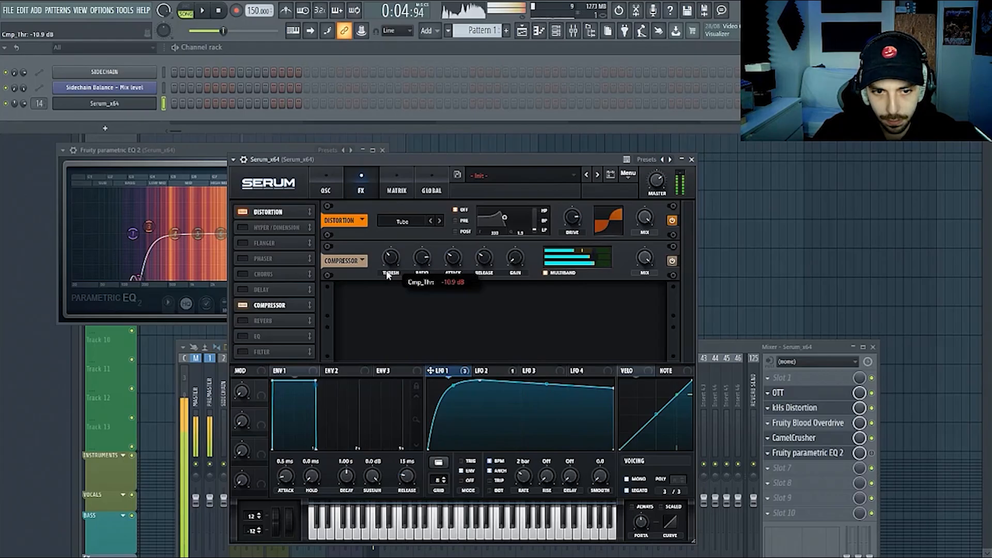
{"action": "left_click", "coordinate": [269, 334]}
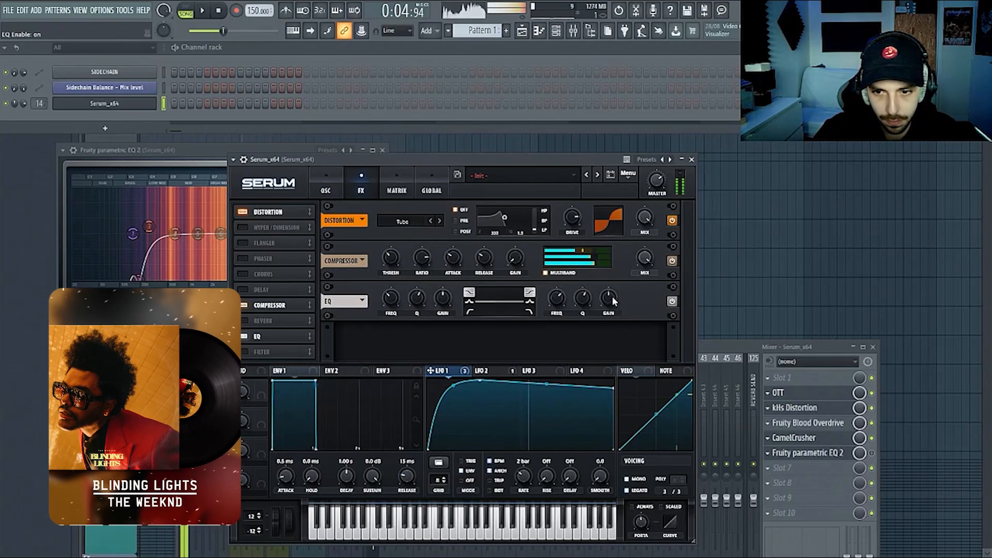
{"action": "left_click_drag", "start_coordinate": [613, 296], "coordinate": [613, 281]}
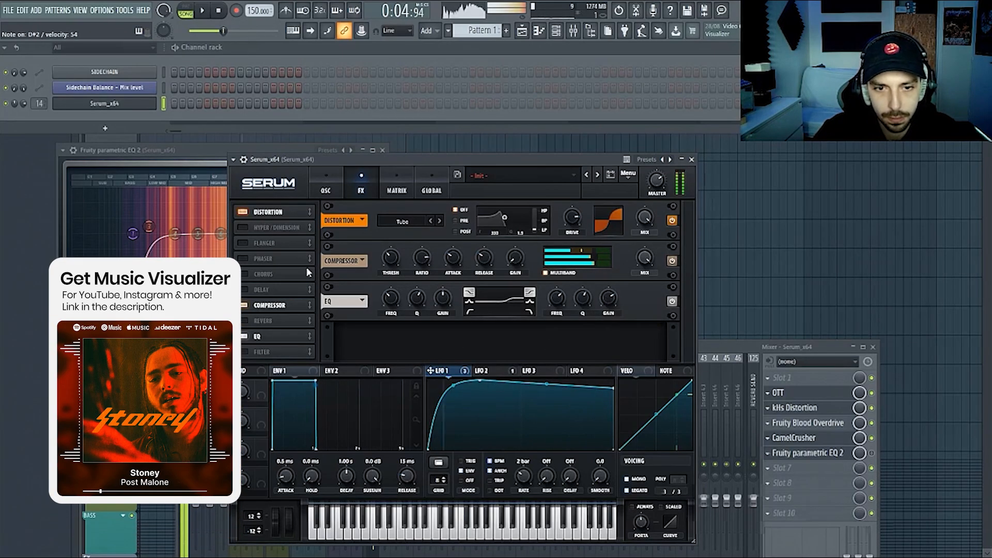
{"action": "left_click_drag", "start_coordinate": [451, 302], "coordinate": [444, 325]}
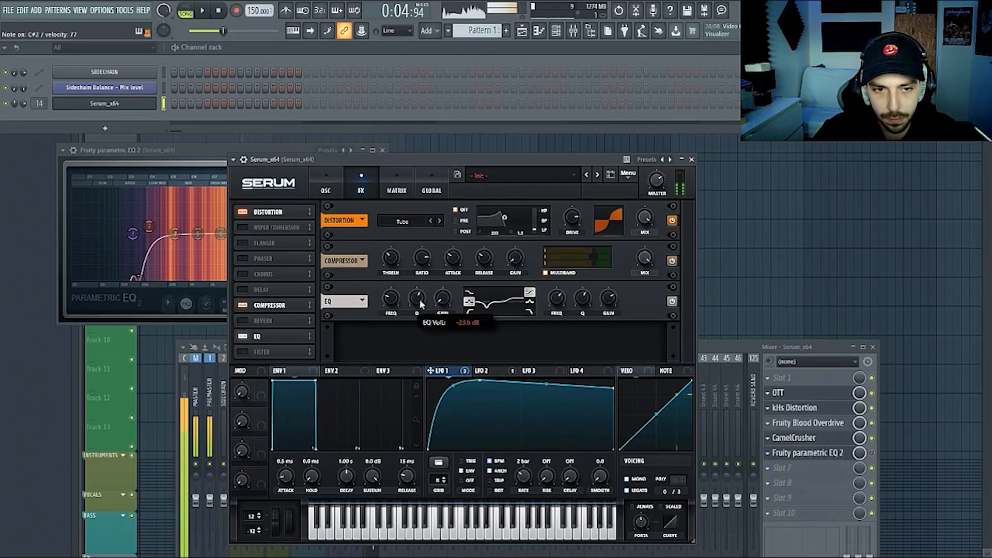
- Add the Hyper/Dimension effect at the end of the effects chain with the Hyper mix at about 23%
{"action": "left_click", "coordinate": [242, 227]}
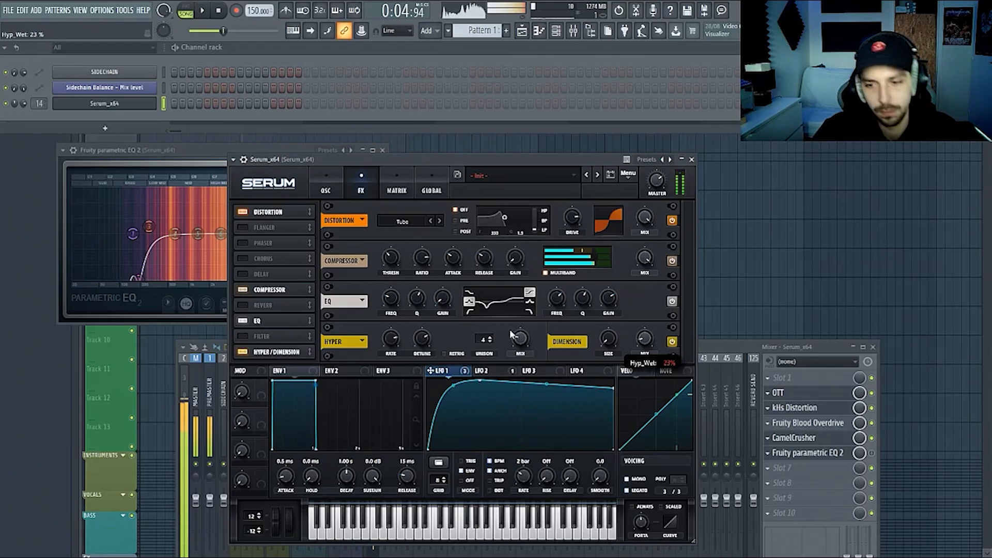
{"action": "left_click", "coordinate": [324, 190]}
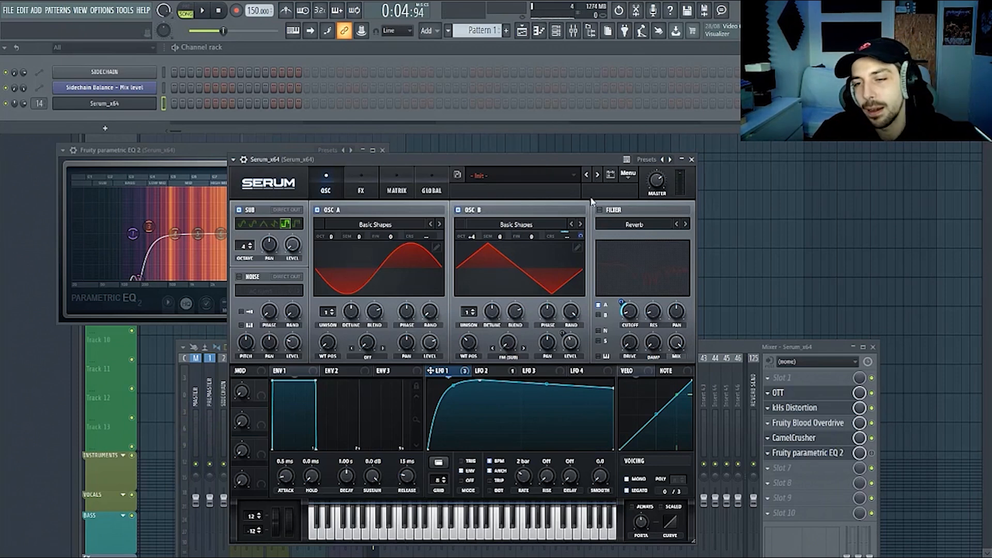
- Raise band 1's high-pass frequency in Fruity Parametric EQ 2 on the Serum mixer track and close the EQ
{"action": "key", "text": "F9"}
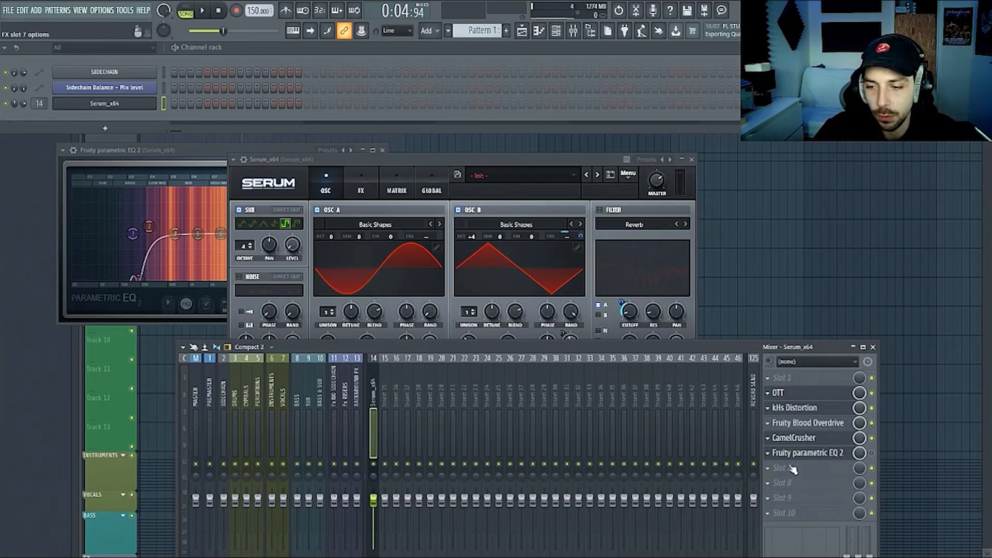
{"action": "left_click", "coordinate": [827, 455]}
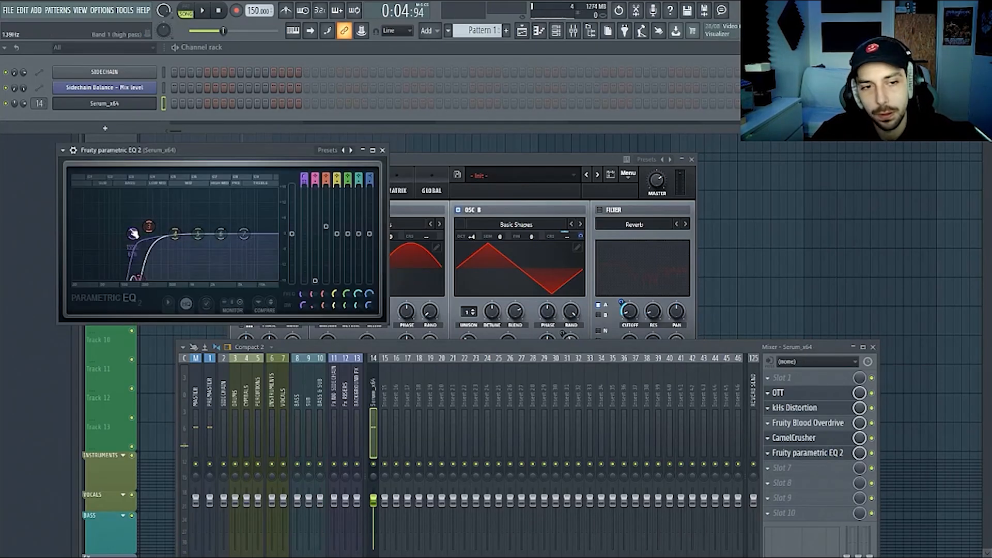
{"action": "left_click_drag", "start_coordinate": [132, 234], "coordinate": [142, 234]}
{"action": "left_click", "coordinate": [778, 454]}
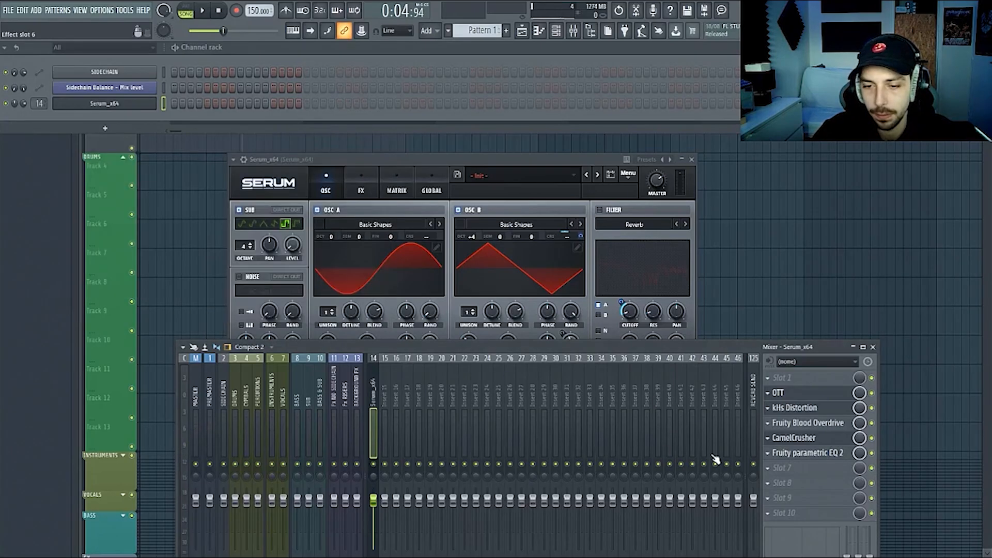
- Load Hematohm_vst2win into slot 7 of the Serum mixer track and reset its shift amount to 0 Hz
{"action": "left_click", "coordinate": [797, 466]}
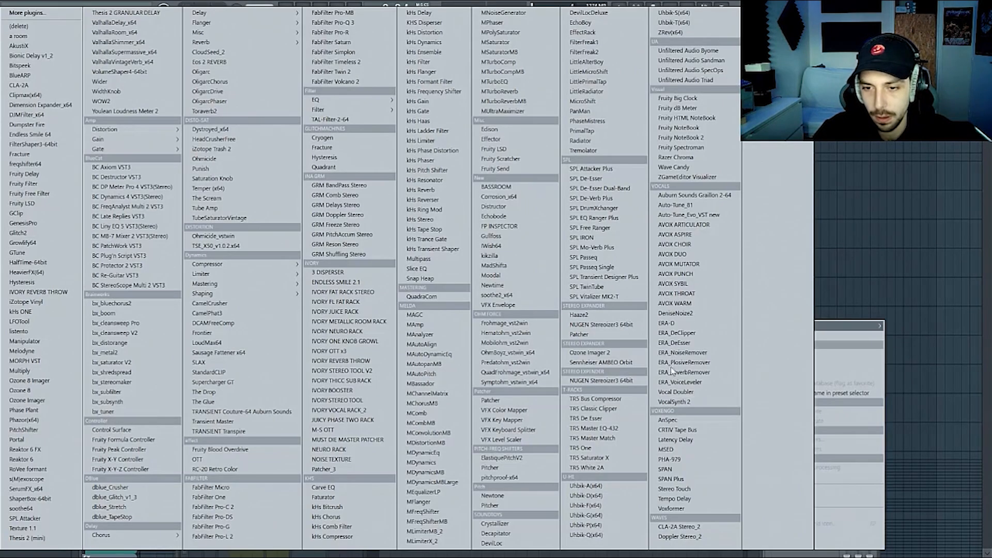
{"action": "left_click", "coordinate": [525, 334]}
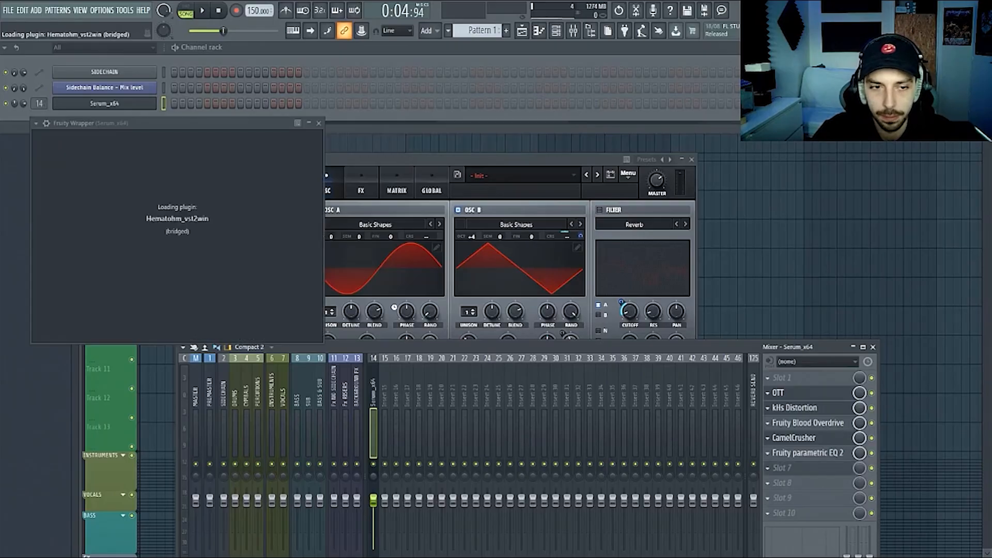
{"action": "left_click_drag", "start_coordinate": [108, 124], "coordinate": [396, 208]}
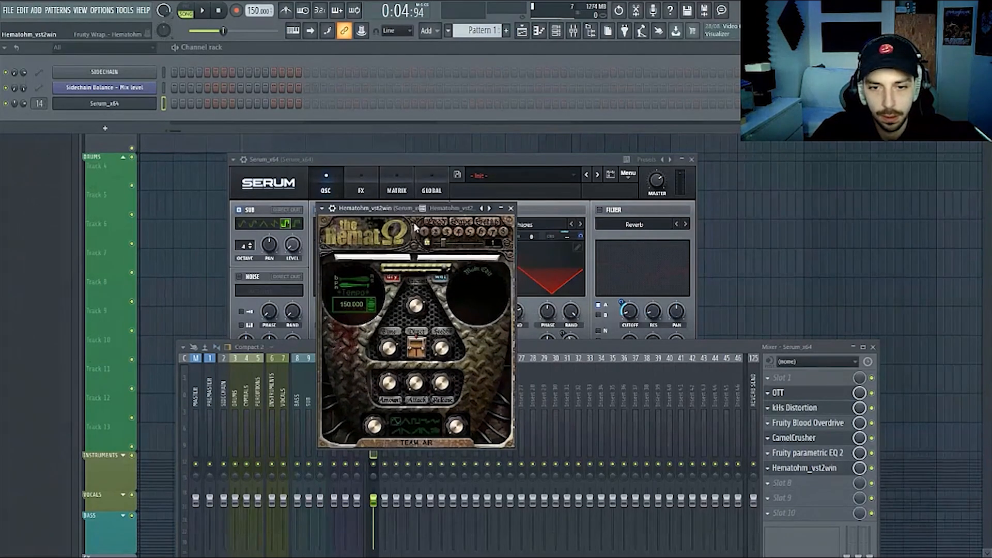
{"action": "left_click_drag", "start_coordinate": [426, 300], "coordinate": [426, 295]}
{"action": "double_click", "coordinate": [418, 308]}
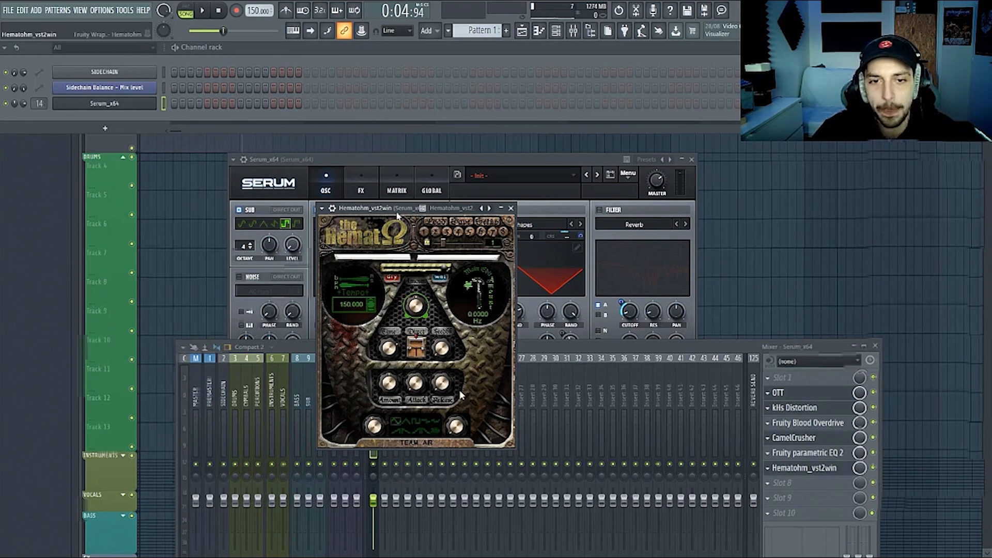
- Rearrange the Hematohm and Serum windows and bypass Hematohm in the mixer
{"action": "left_click_drag", "start_coordinate": [398, 209], "coordinate": [351, 288]}
{"action": "left_click_drag", "start_coordinate": [447, 162], "coordinate": [437, 111]}
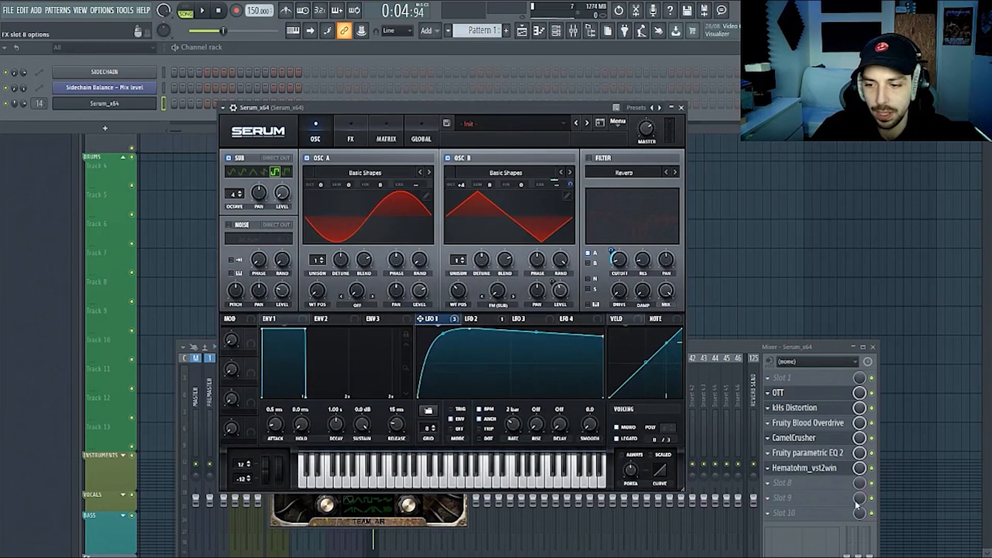
{"action": "left_click", "coordinate": [872, 468]}
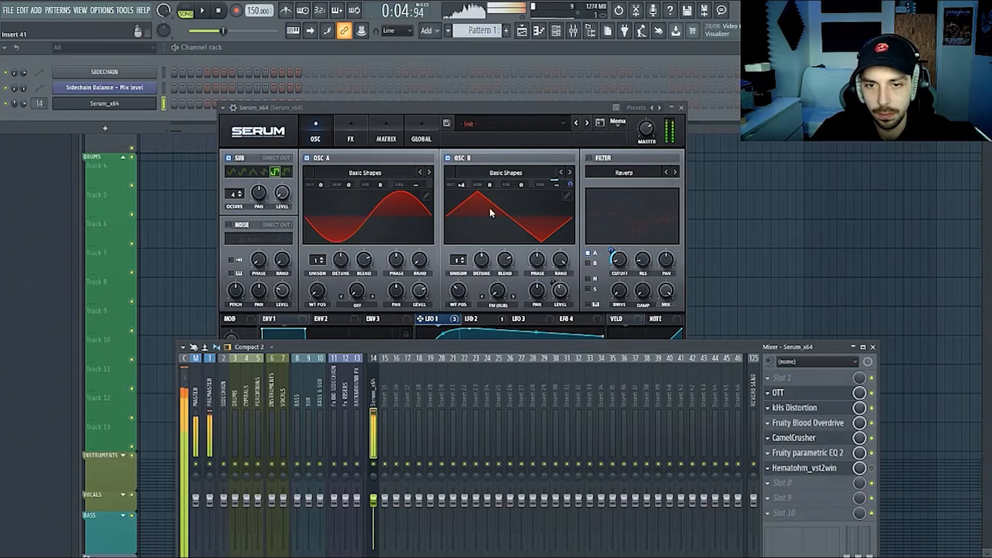
- Remove LFO 2's modulation from Osc B's level
{"action": "left_click", "coordinate": [488, 317]}
{"action": "left_click_drag", "start_coordinate": [468, 319], "coordinate": [560, 291]}
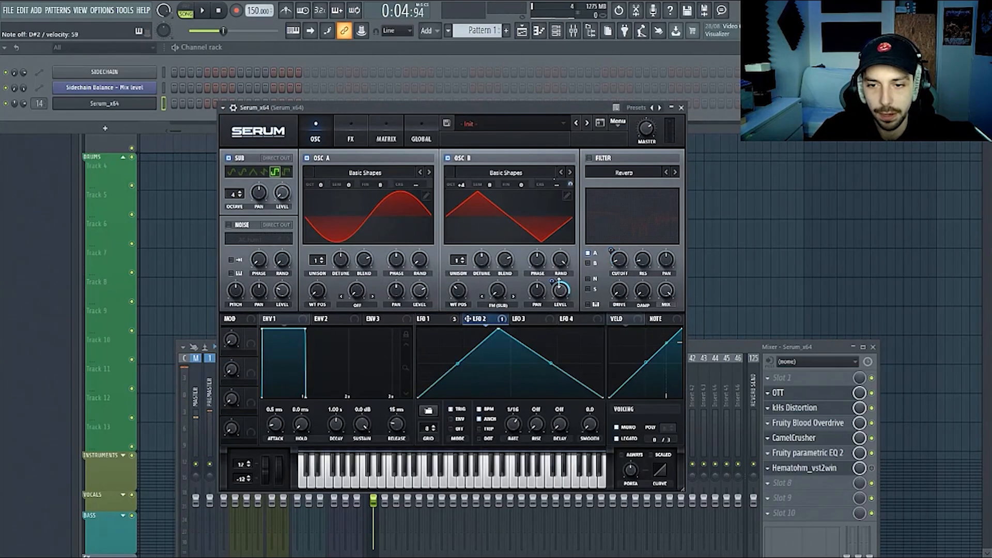
{"action": "right_click", "coordinate": [560, 290]}
{"action": "left_click", "coordinate": [602, 331]}
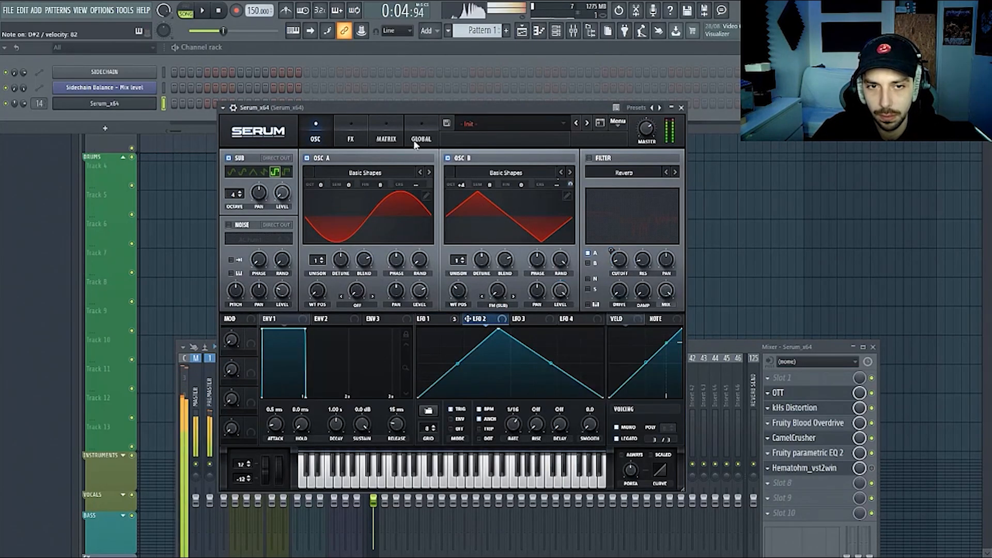
- Reshape LFO 1 into a steeper rise with a flat top at full level, and set Osc B's octave to +4
{"action": "left_click", "coordinate": [428, 319]}
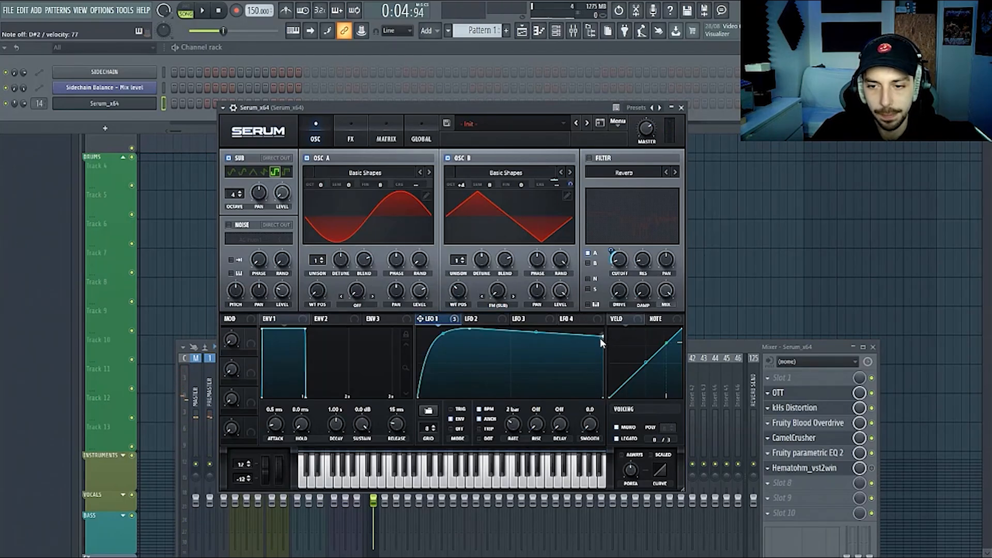
{"action": "left_click_drag", "start_coordinate": [601, 337], "coordinate": [602, 328]}
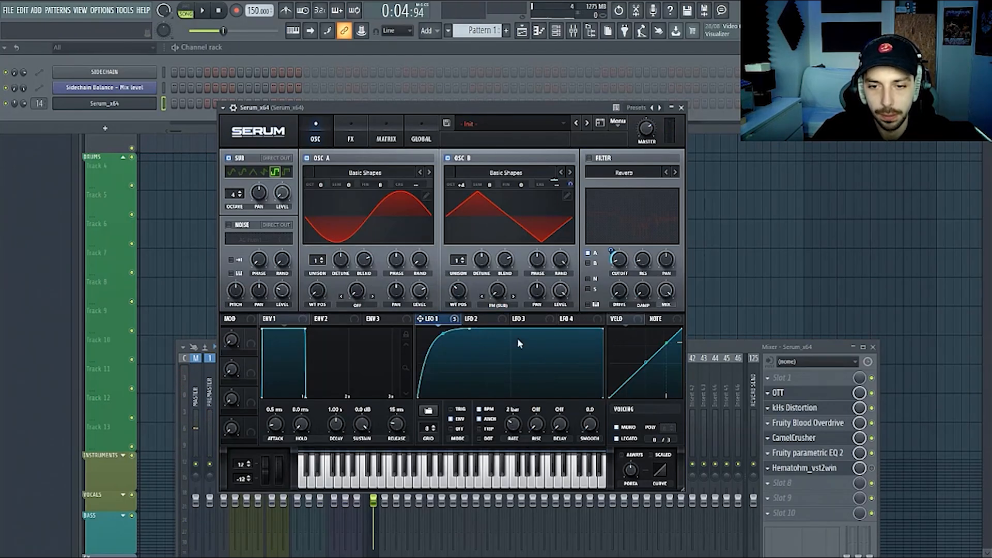
{"action": "left_click_drag", "start_coordinate": [441, 332], "coordinate": [439, 308]}
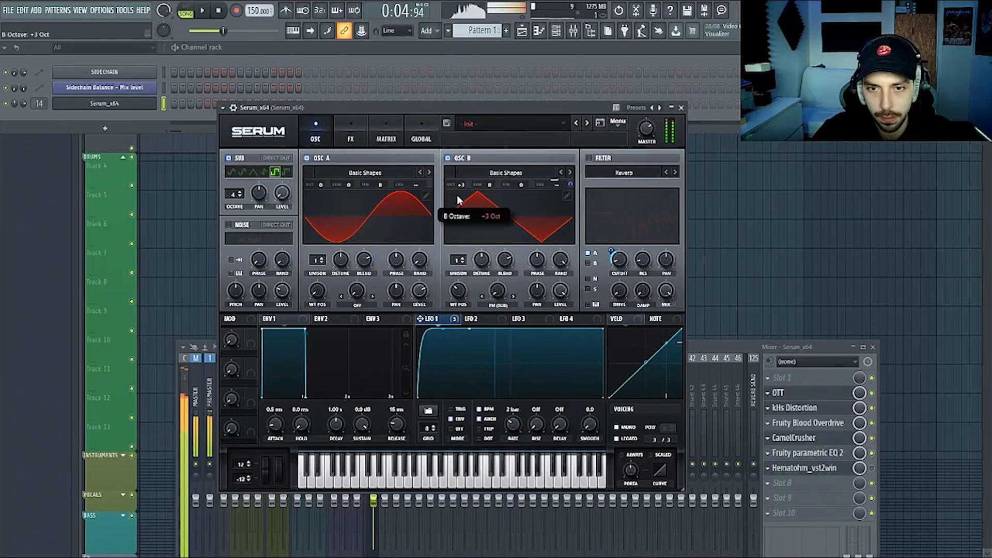
{"action": "left_click_drag", "start_coordinate": [464, 187], "coordinate": [467, 185]}
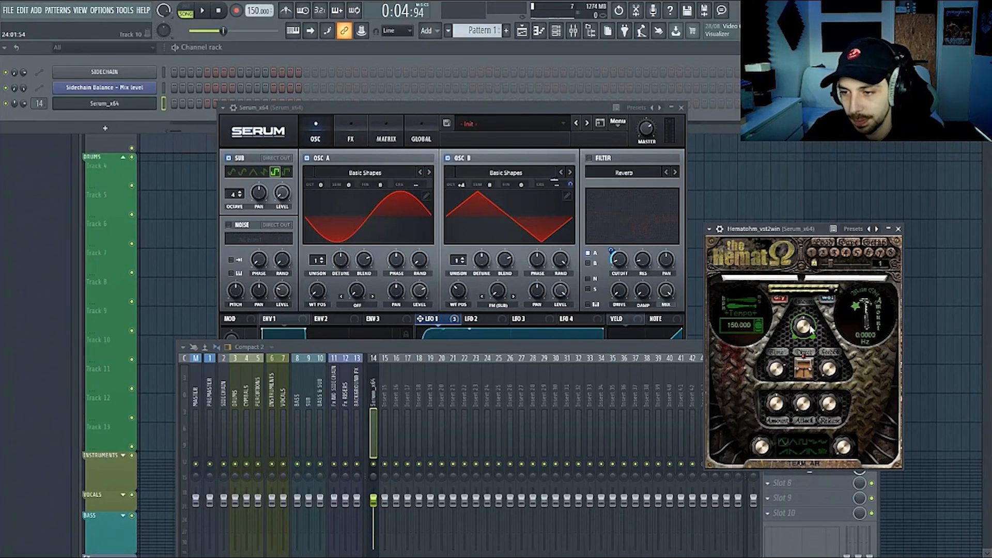
- Try positive and negative shift amounts in Hematohm, ending at -2903 Hz
{"action": "left_click_drag", "start_coordinate": [812, 330], "coordinate": [811, 310]}
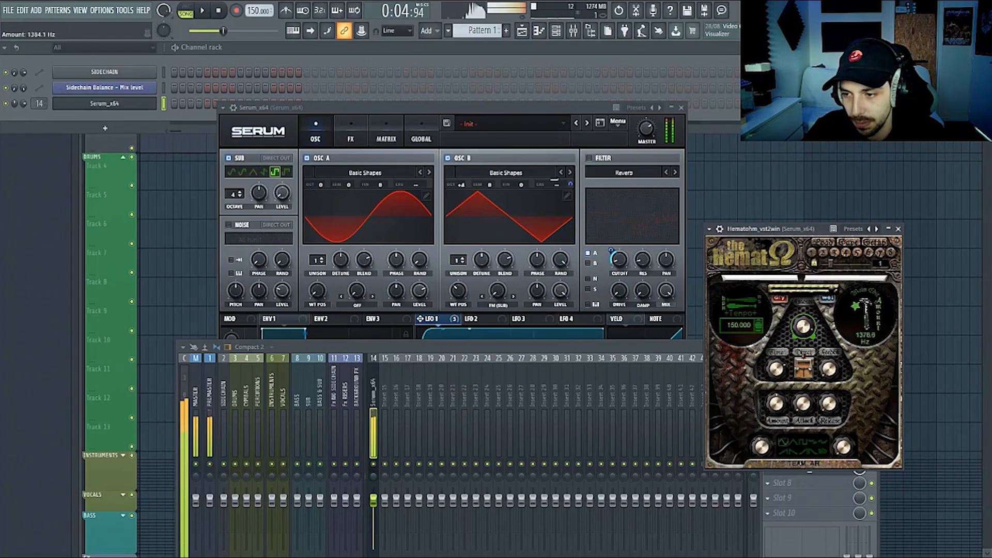
{"action": "left_click_drag", "start_coordinate": [804, 328], "coordinate": [804, 334]}
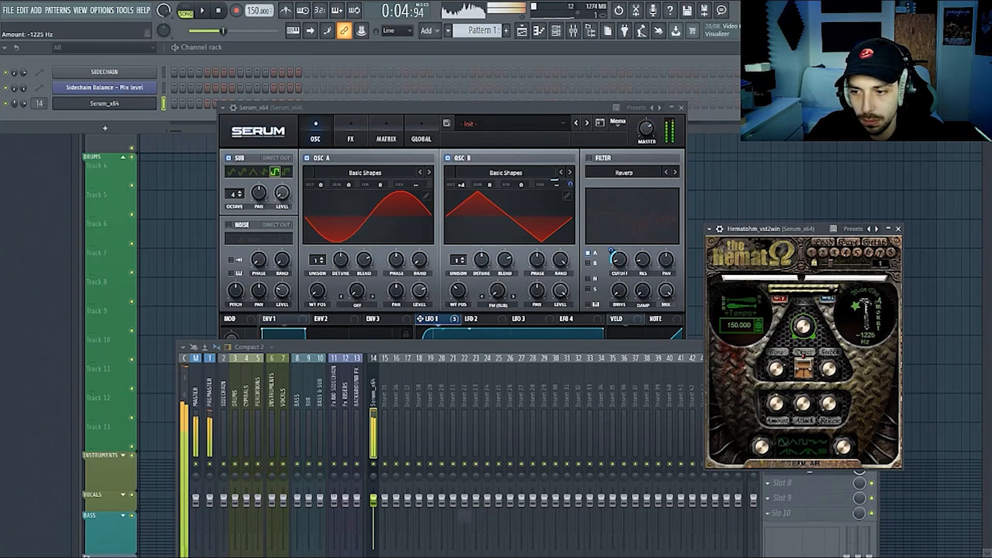
- Move Hematohm ahead of OTT in the Serum mixer track's effect chain and open its window
{"action": "left_click", "coordinate": [698, 348]}
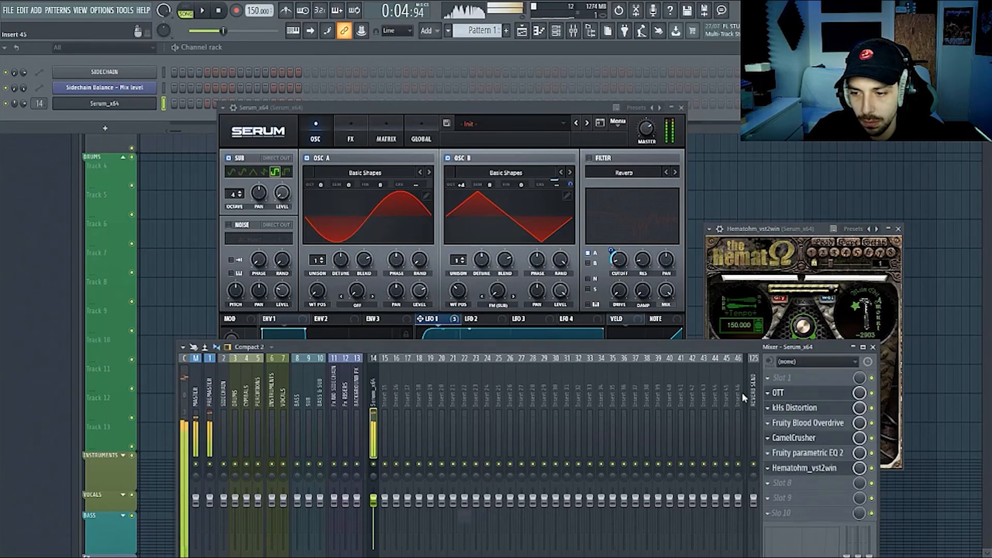
{"action": "left_click", "coordinate": [802, 469]}
{"action": "left_click_drag", "start_coordinate": [802, 469], "coordinate": [802, 393]}
{"action": "left_click", "coordinate": [801, 393]}
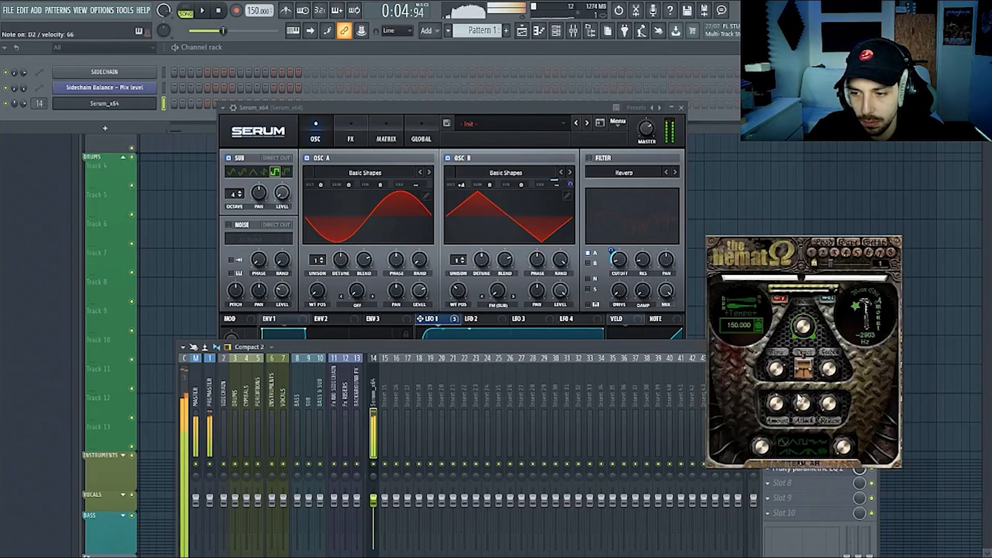
- Try Hematohm shift amounts between -6000 and 6000 Hz, ending near zero at about -0.6 Hz
{"action": "left_click_drag", "start_coordinate": [803, 326], "coordinate": [802, 310]}
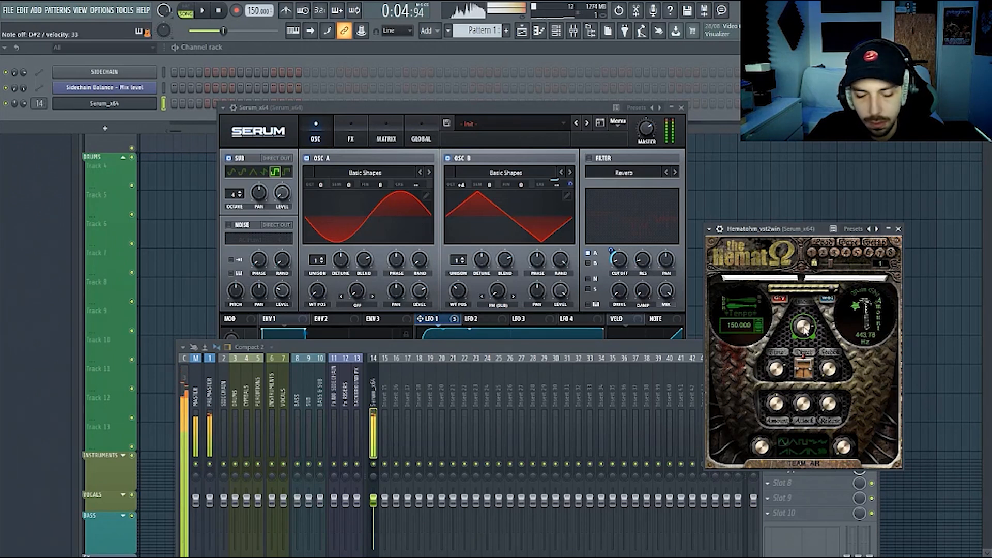
{"action": "mouse_move", "coordinate": [802, 326]}
{"action": "left_mouse_down"}
{"action": "mouse_move", "coordinate": [802, 336]}
{"action": "mouse_move", "coordinate": [802, 313]}
{"action": "left_mouse_up"}
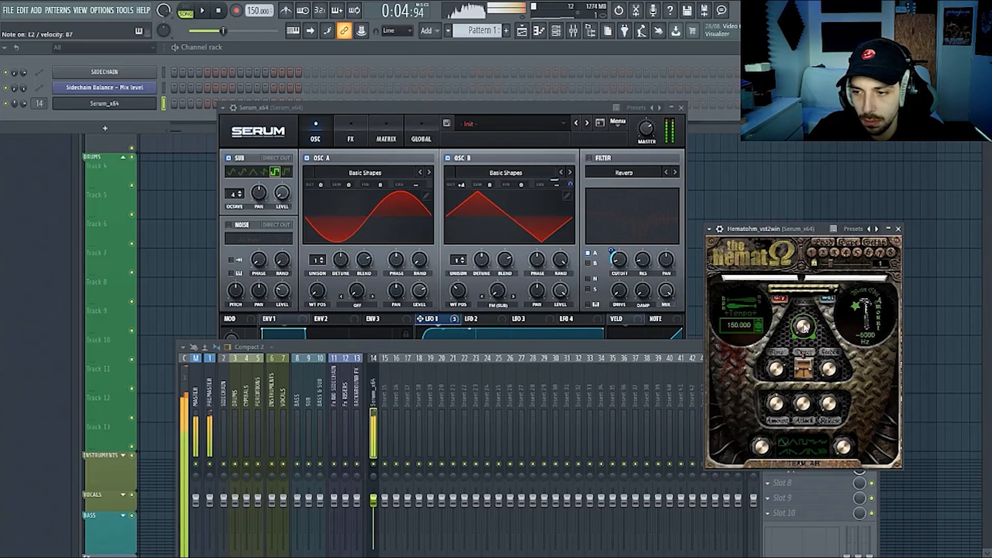
{"action": "left_click_drag", "start_coordinate": [805, 327], "coordinate": [805, 248]}
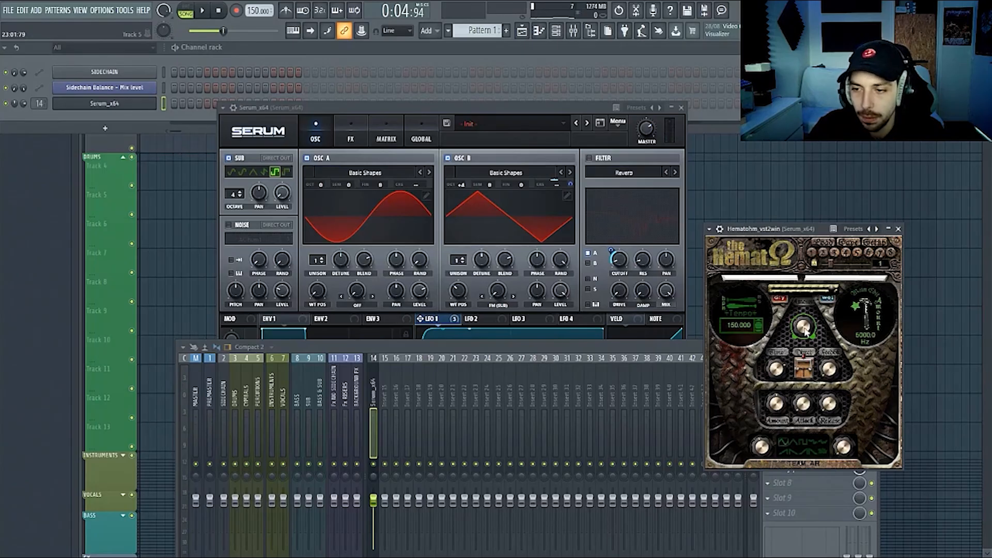
{"action": "left_click_drag", "start_coordinate": [807, 331], "coordinate": [806, 372]}
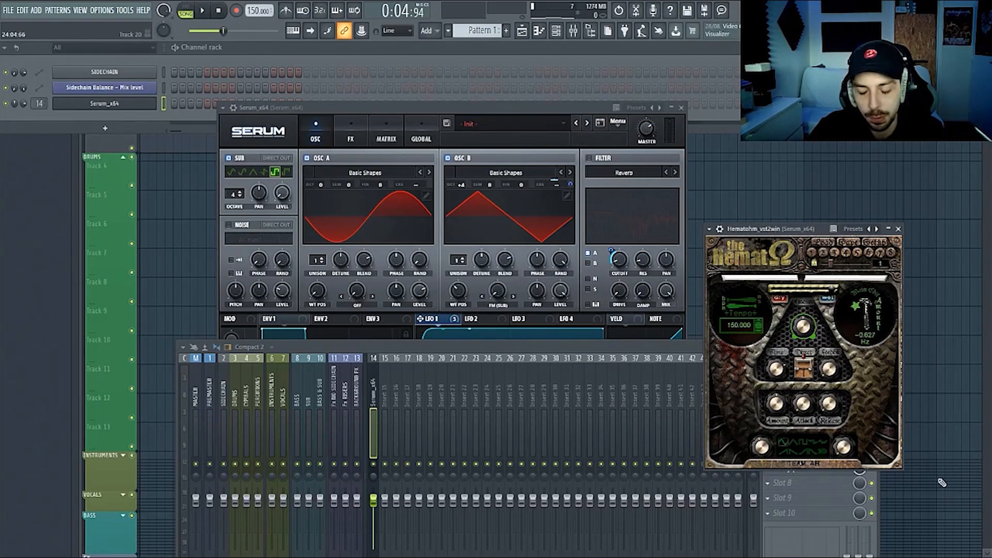
- Give Hematohm's shift amount a Square LFO with an LFO amount of about 44%
{"action": "mouse_move", "coordinate": [843, 446]}
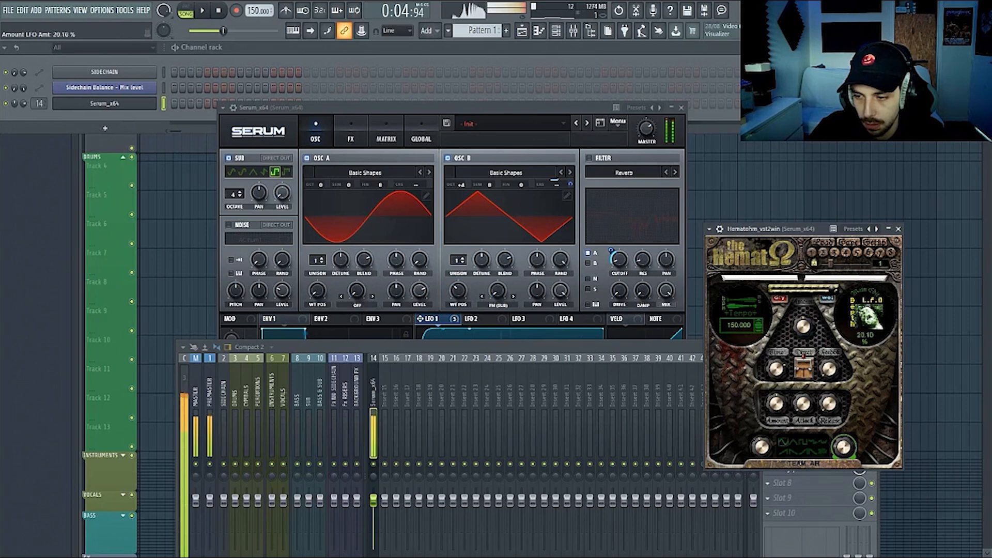
{"action": "left_click_drag", "start_coordinate": [844, 446], "coordinate": [844, 437]}
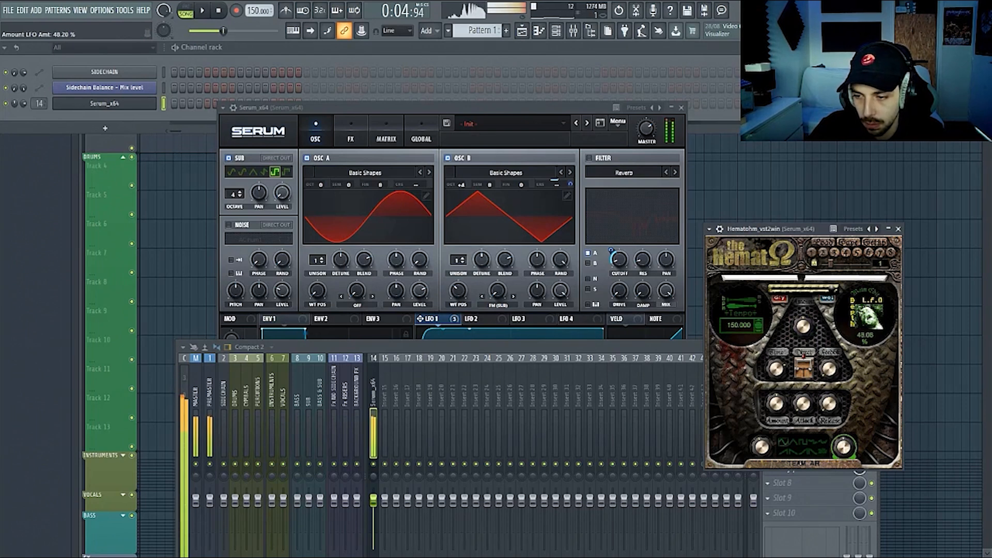
{"action": "mouse_move", "coordinate": [762, 449]}
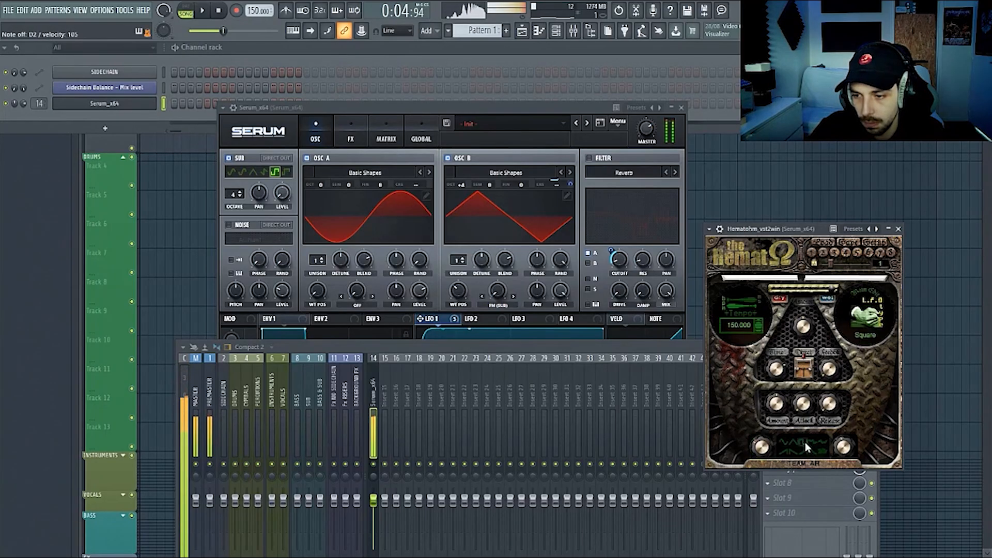
{"action": "mouse_move", "coordinate": [844, 447]}
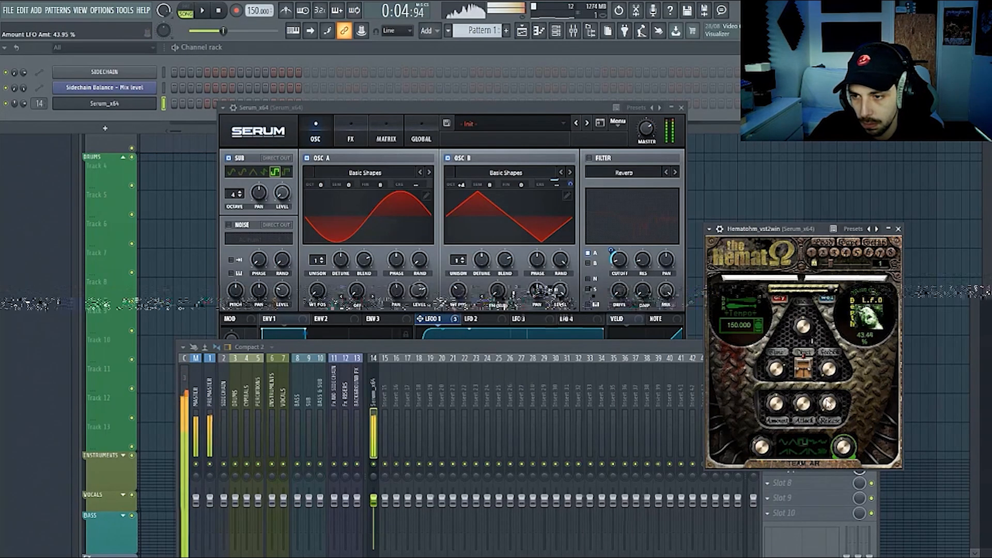
- Move Hematohm behind Fruity parametric EQ 2 at the end of the Serum track's effect chain and open the EQ
{"action": "left_click", "coordinate": [687, 349]}
{"action": "left_click_drag", "start_coordinate": [801, 395], "coordinate": [801, 473]}
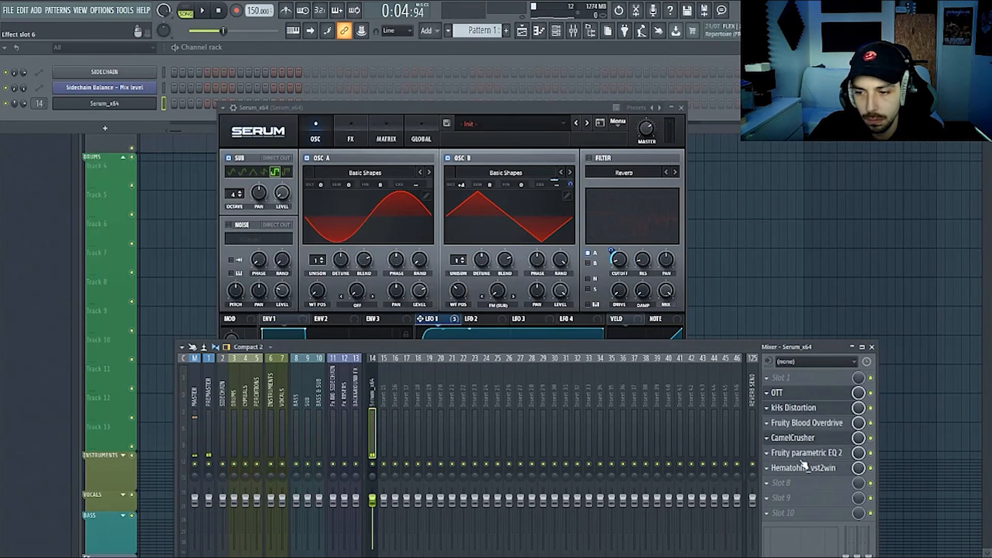
{"action": "left_click", "coordinate": [803, 454]}
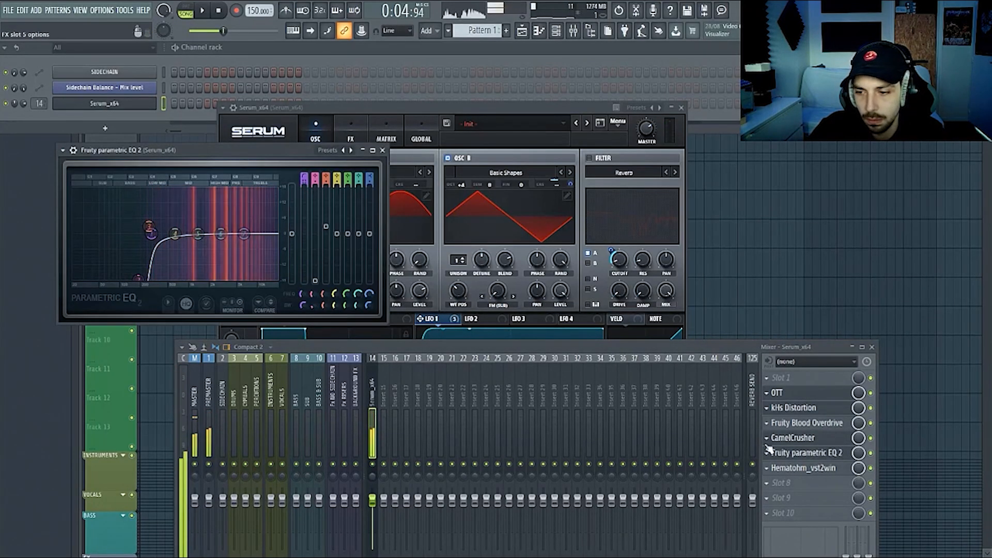
- Reopen Hematohm, set its shift amount to about 34.8 Hz, and try LFO periods of 3/8 and 2/3 beat
{"action": "left_click", "coordinate": [786, 466]}
{"action": "left_click_drag", "start_coordinate": [807, 327], "coordinate": [807, 322]}
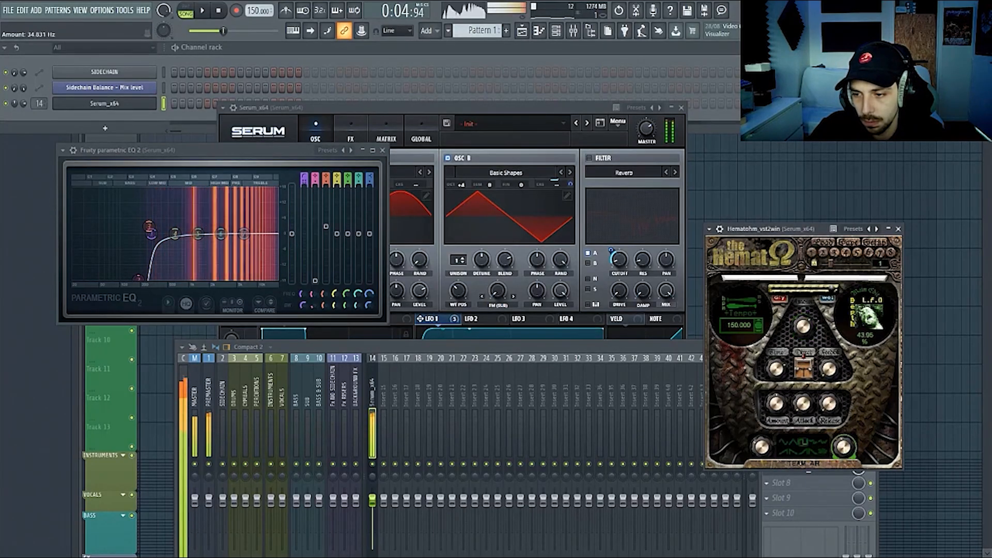
{"action": "left_click_drag", "start_coordinate": [844, 446], "coordinate": [843, 441]}
{"action": "left_click", "coordinate": [762, 446]}
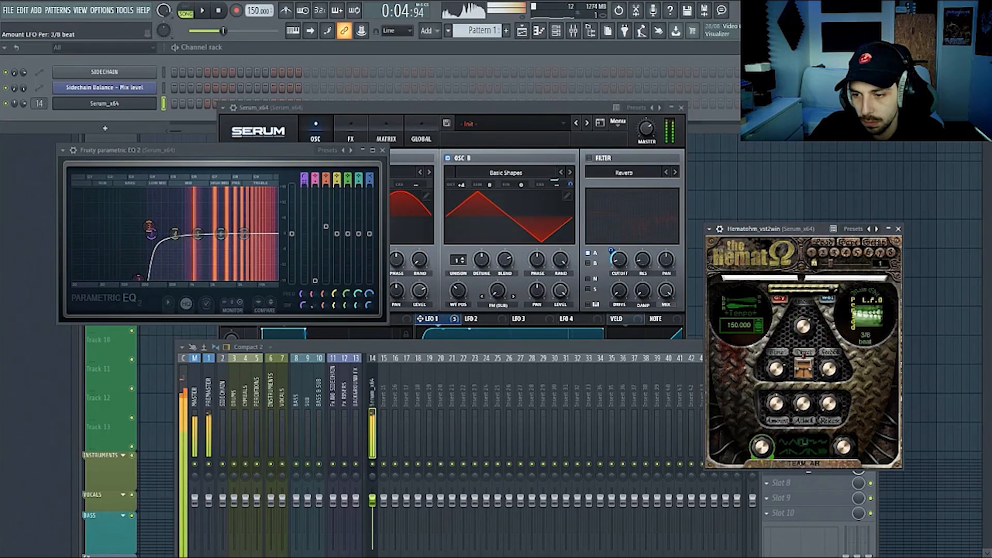
- Compare the sound by switching the effects ahead of Hematohm off and back on in the Serum mixer track
{"action": "left_click", "coordinate": [636, 345]}
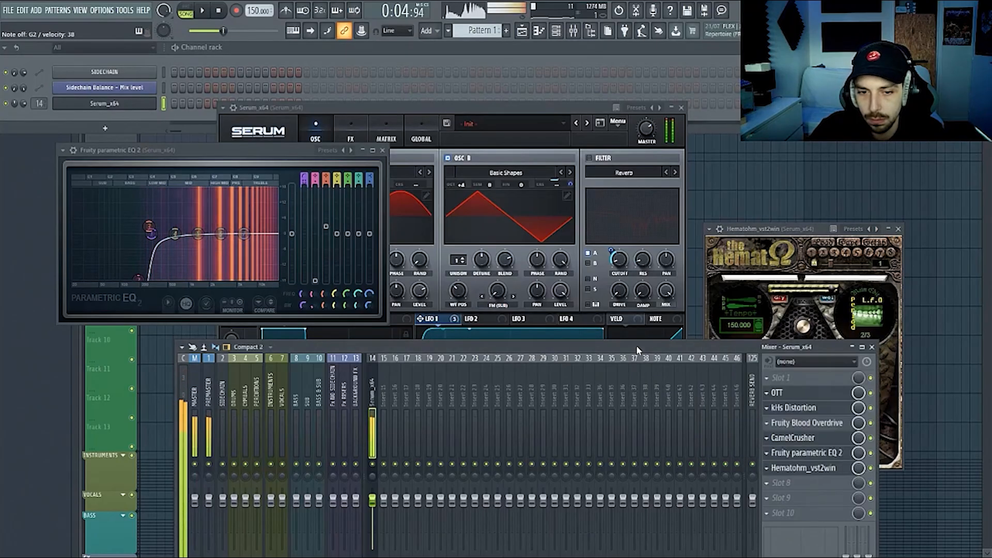
{"action": "left_click", "coordinate": [871, 438]}
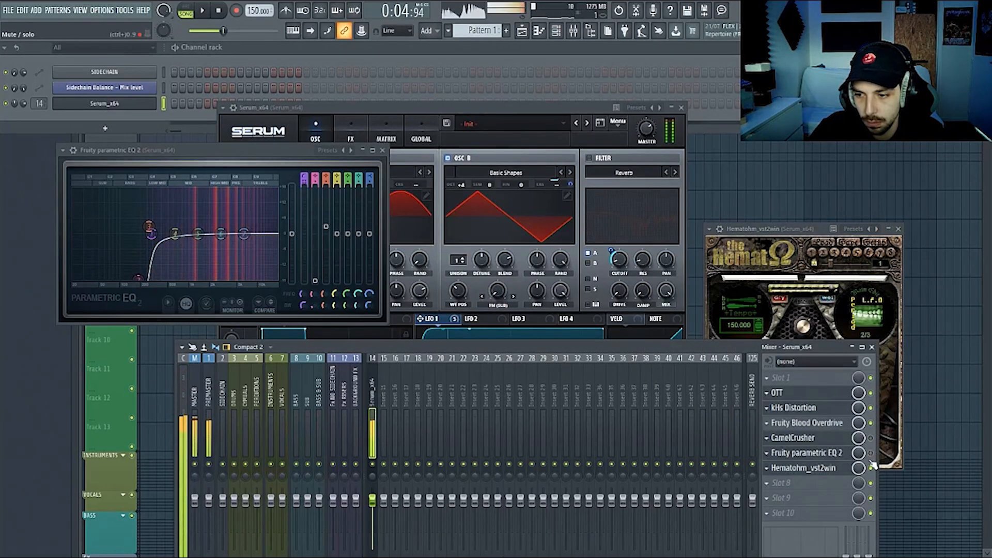
{"action": "left_click", "coordinate": [871, 408]}
{"action": "left_click", "coordinate": [871, 394]}
{"action": "left_click", "coordinate": [871, 393]}
{"action": "left_click", "coordinate": [871, 409]}
{"action": "left_click", "coordinate": [871, 423]}
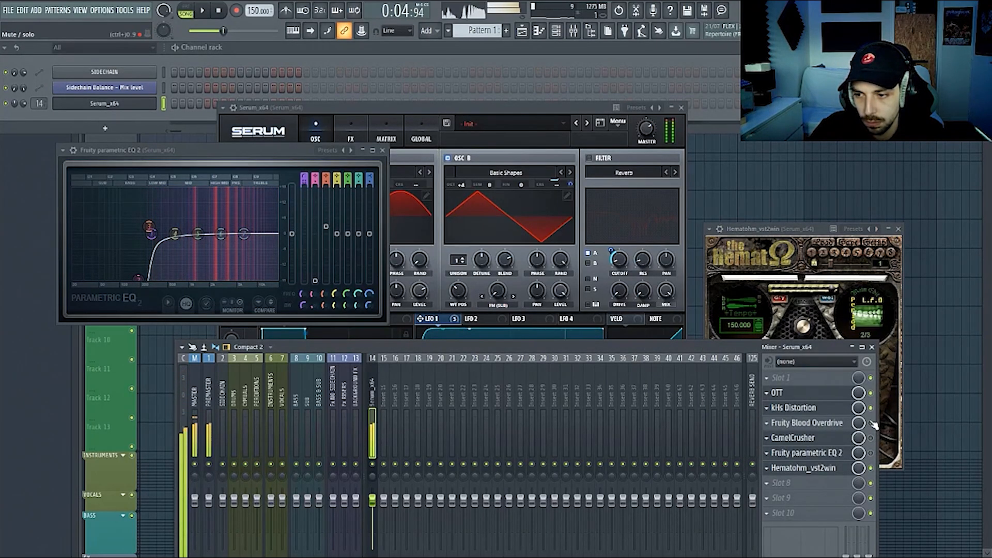
{"action": "left_click", "coordinate": [871, 439]}
{"action": "left_click", "coordinate": [870, 453]}
- Set Hematohm's shift amount to about 52.3 Hz and its LFO to 28.58% amount, 1/3 beat period and Square shape
{"action": "left_click_drag", "start_coordinate": [804, 326], "coordinate": [803, 324]}
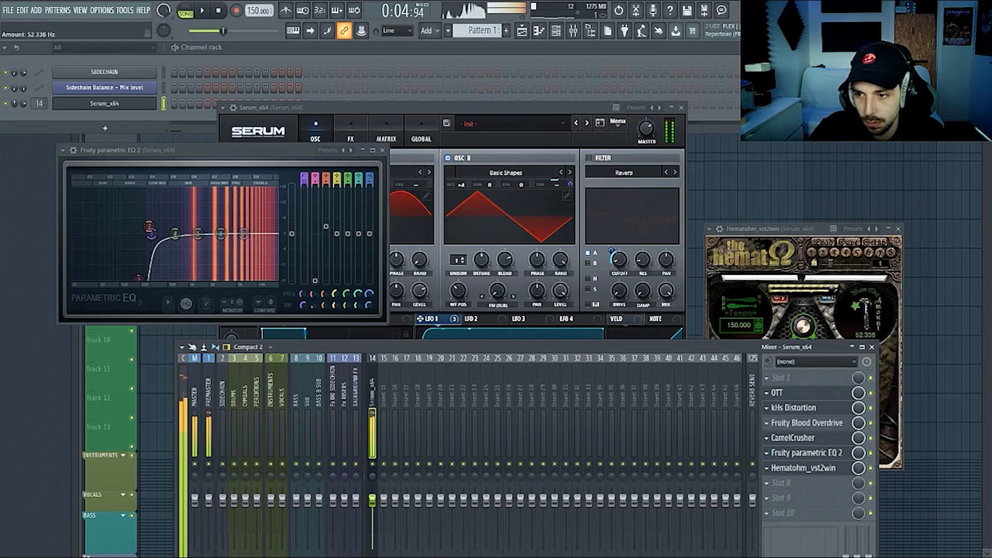
{"action": "left_click", "coordinate": [817, 469]}
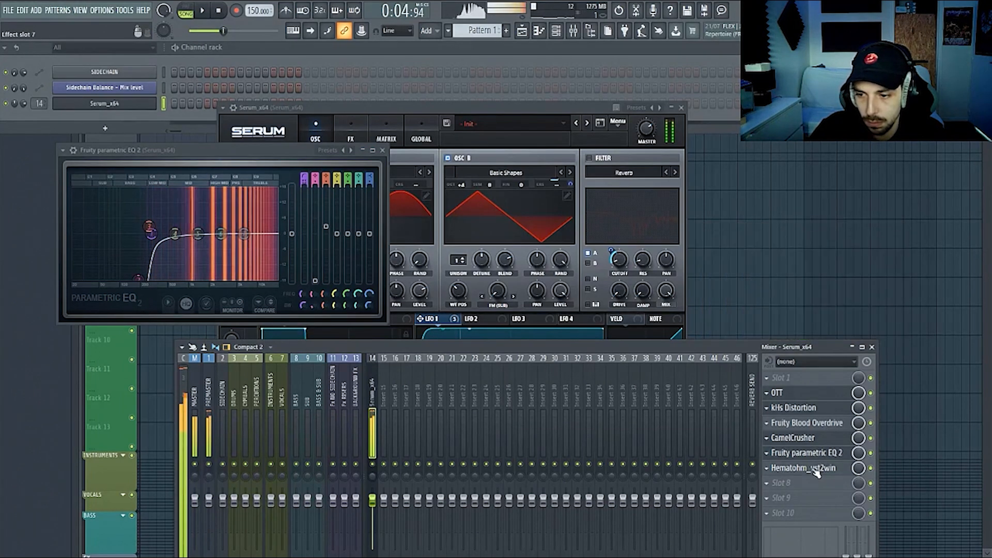
{"action": "left_click", "coordinate": [817, 468]}
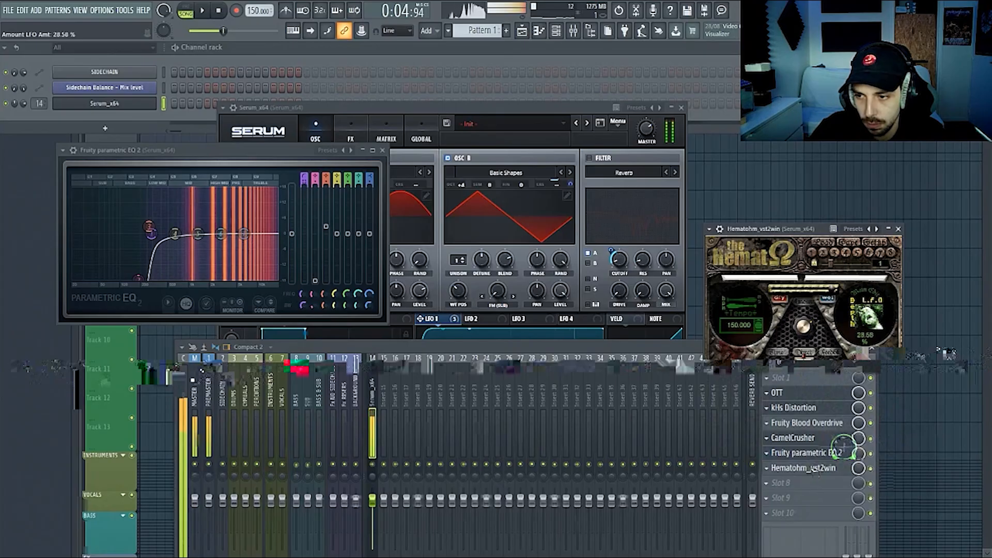
{"action": "left_click_drag", "start_coordinate": [765, 447], "coordinate": [774, 445]}
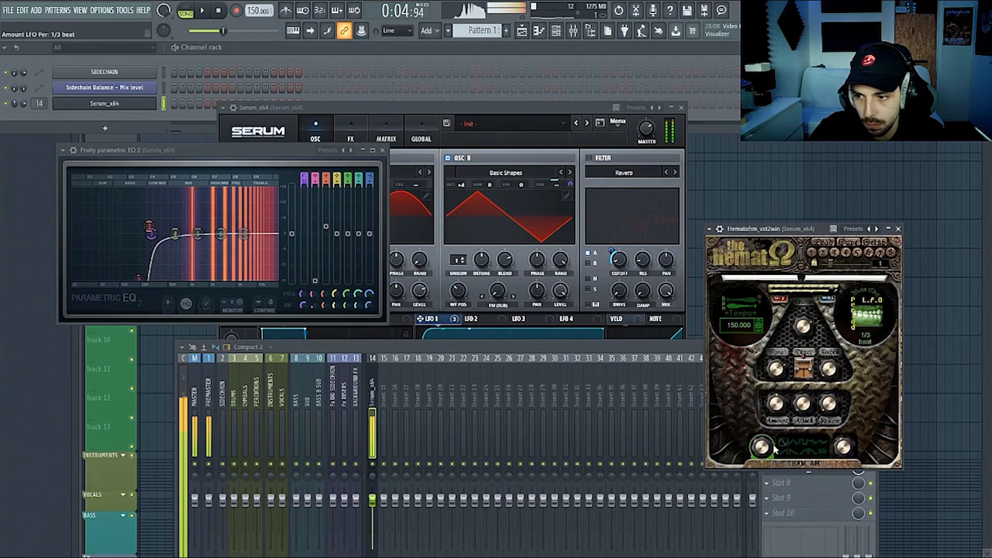
{"action": "left_click", "coordinate": [804, 441]}
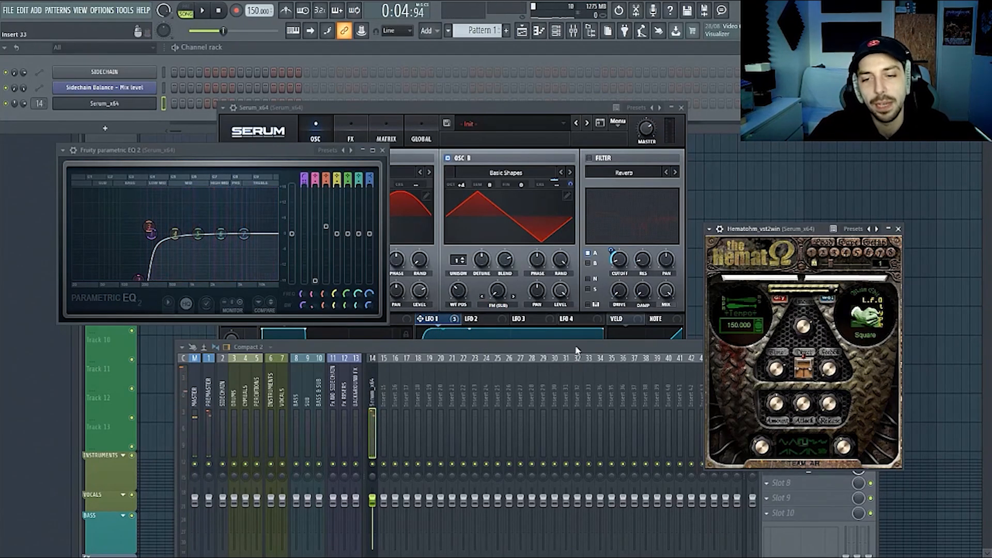
- Reposition the mixer so its full channel strips are visible and bypass Hematohm on the Serum track
{"action": "left_click_drag", "start_coordinate": [581, 341], "coordinate": [513, 239]}
{"action": "left_click", "coordinate": [705, 381]}
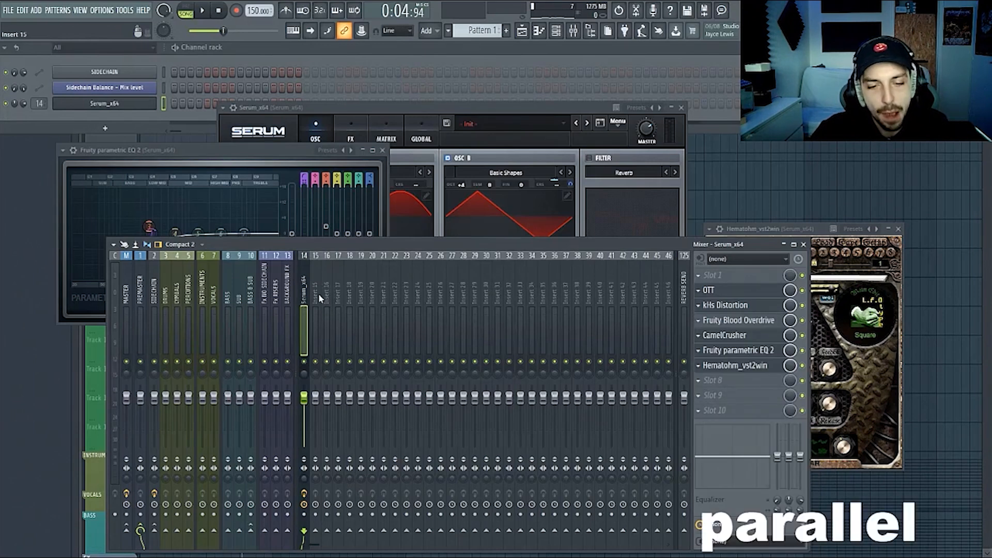
{"action": "left_click", "coordinate": [803, 366]}
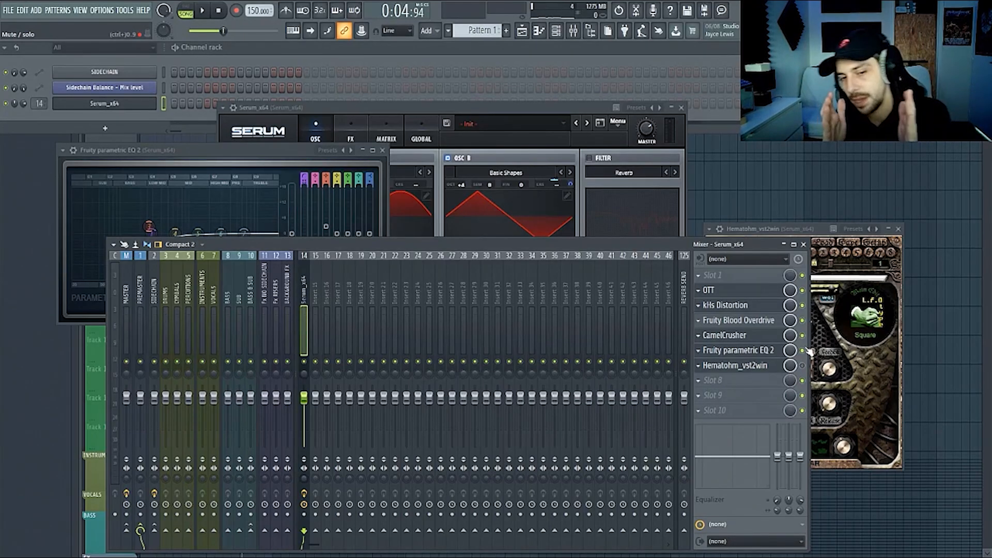
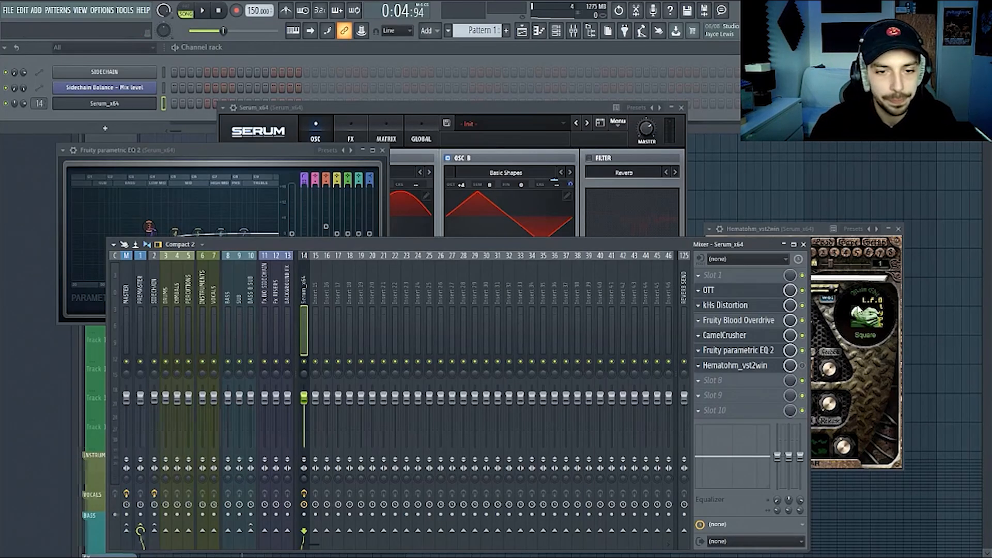
- Rename the Serum mixer track (insert 14) as "sustain"
{"action": "double_click", "coordinate": [304, 293]}
{"action": "type", "text": "SUS"}
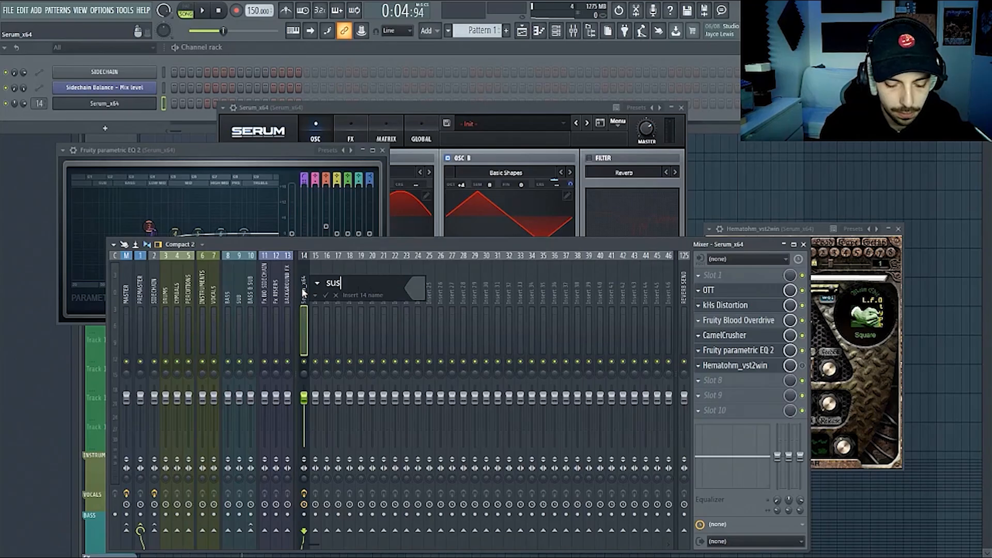
{"action": "type", "text": "tain"}
{"action": "key", "text": "Return"}
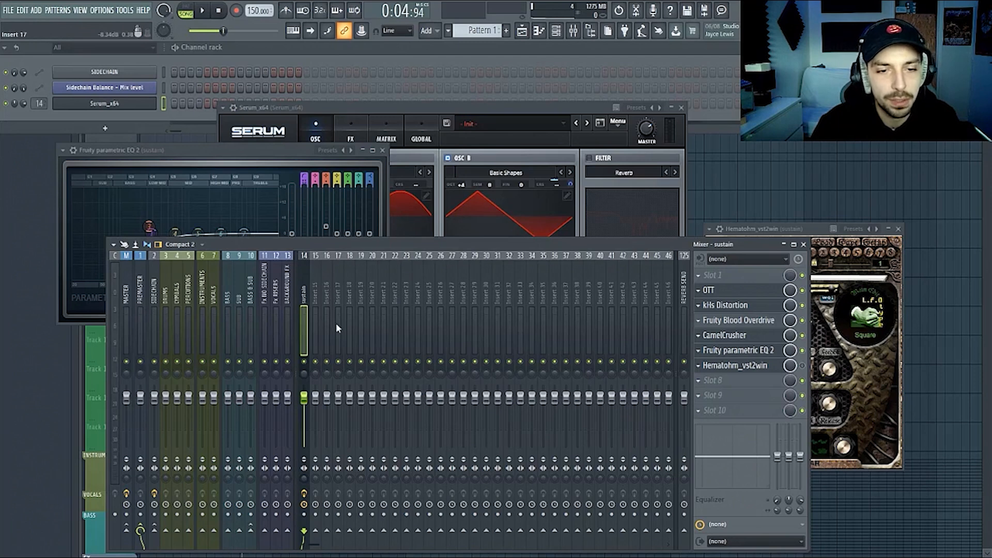
- Route the sustain track to insert 15 and rename insert 15 as "sustain layer"
{"action": "left_click", "coordinate": [315, 531]}
{"action": "left_click", "coordinate": [315, 295]}
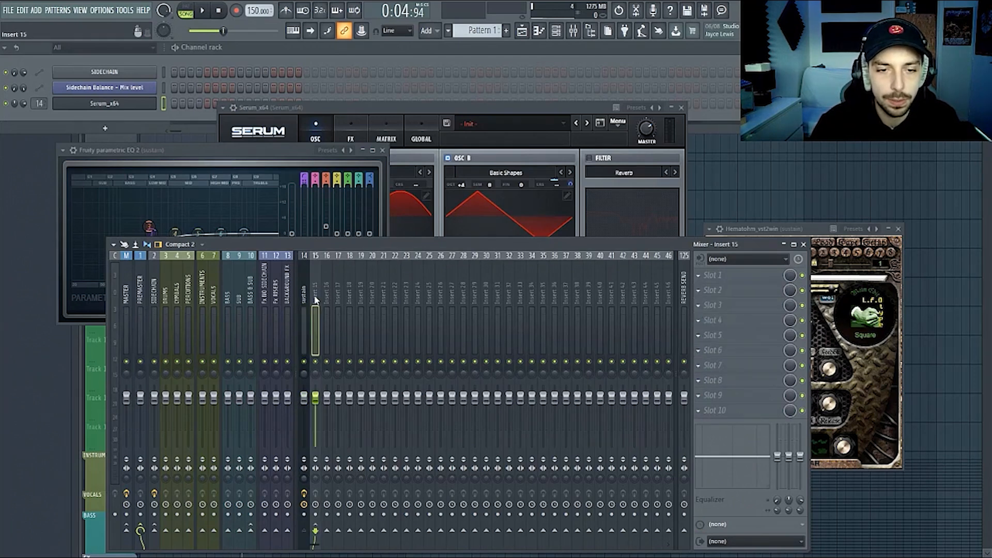
{"action": "double_click", "coordinate": [316, 294]}
{"action": "type", "text": "sus"}
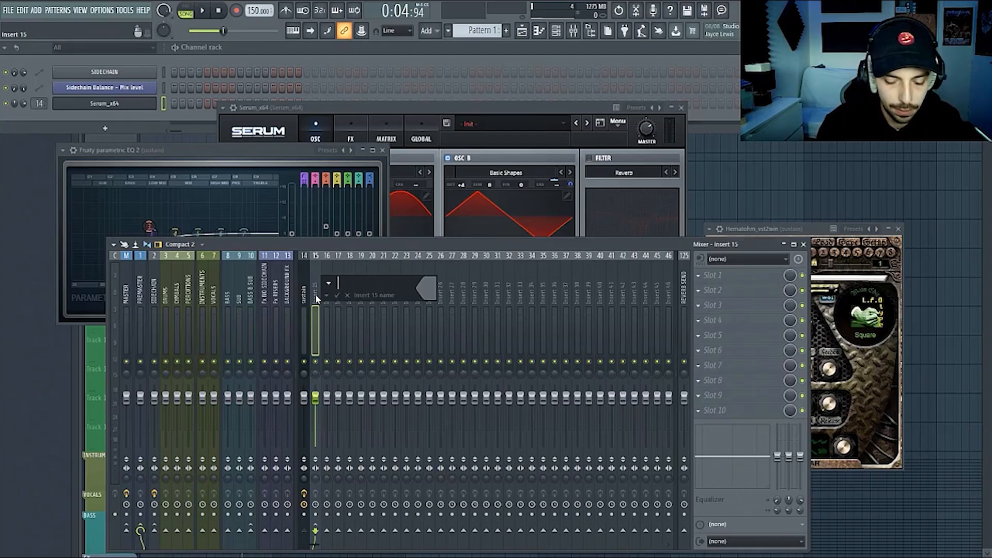
{"action": "type", "text": "tain layer"}
{"action": "key", "text": "Return"}
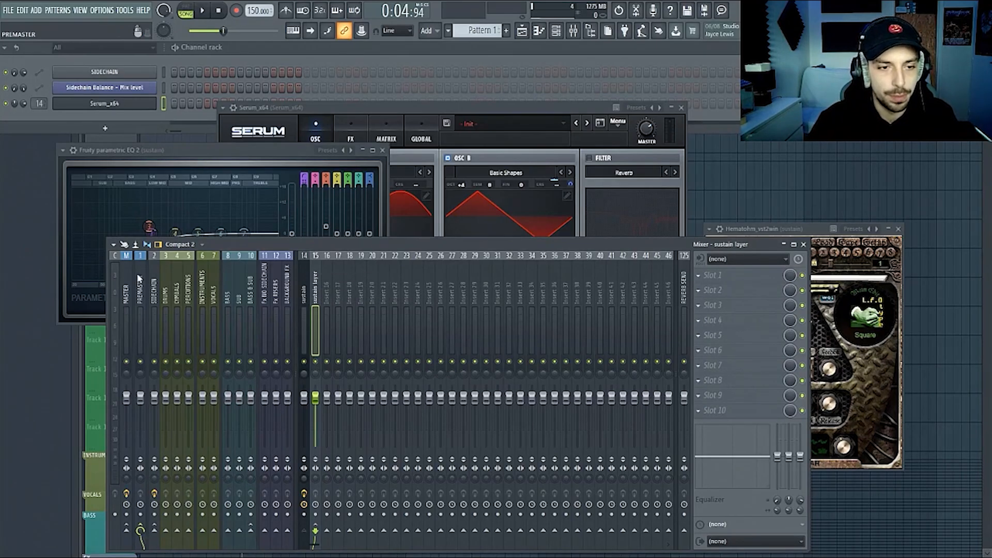
- Load Crystallizer in slot 4 of the sustain layer track and turn its mix fully wet
{"action": "left_click", "coordinate": [306, 306]}
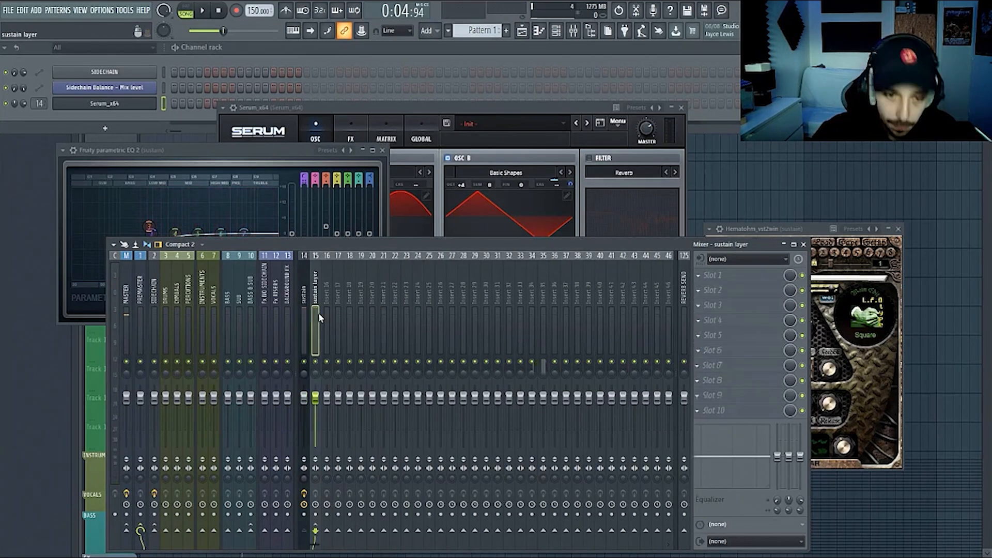
{"action": "left_click", "coordinate": [752, 337]}
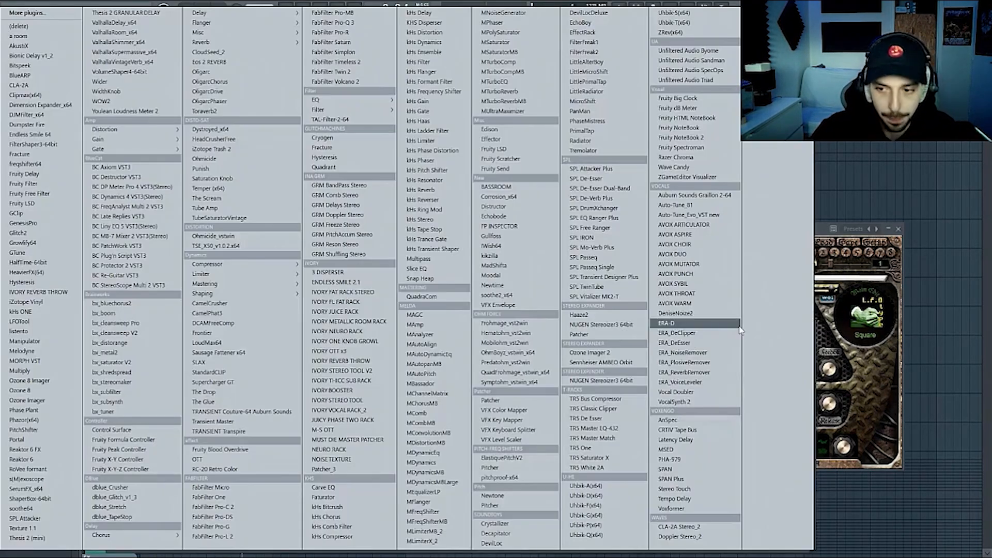
{"action": "left_click", "coordinate": [500, 524]}
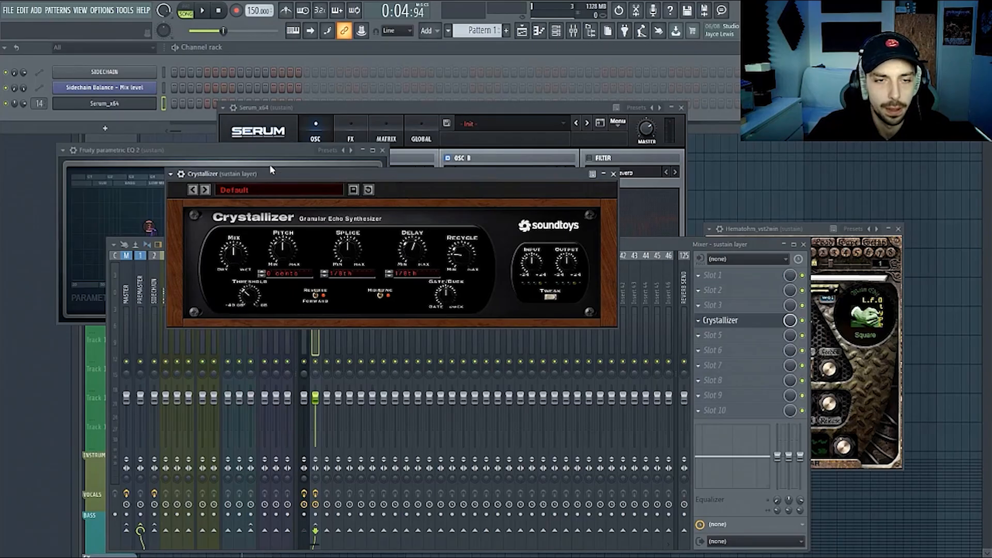
{"action": "left_click_drag", "start_coordinate": [236, 264], "coordinate": [305, 94]}
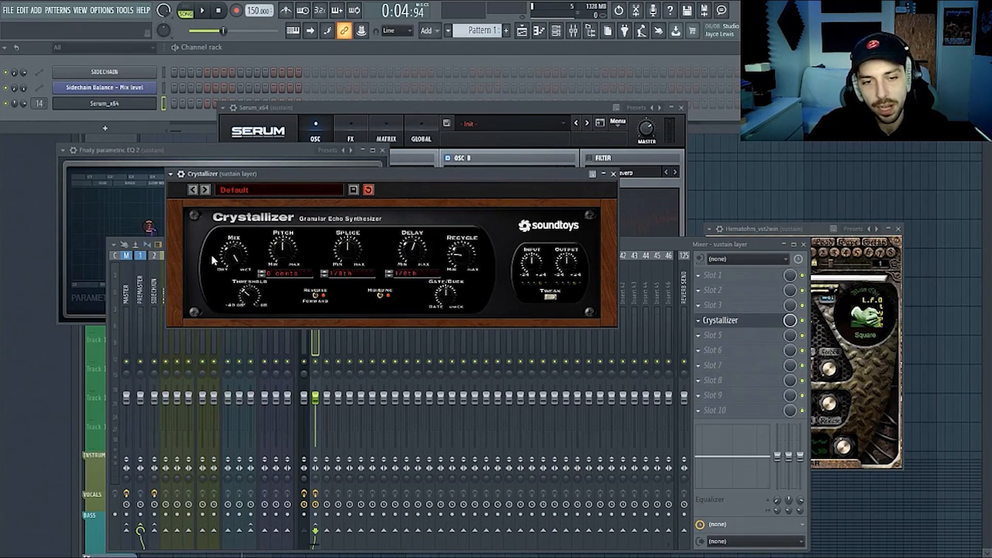
- Return to Crystallizer on the sustain layer track and turn its recycle down near the minimum
{"action": "left_click", "coordinate": [306, 334]}
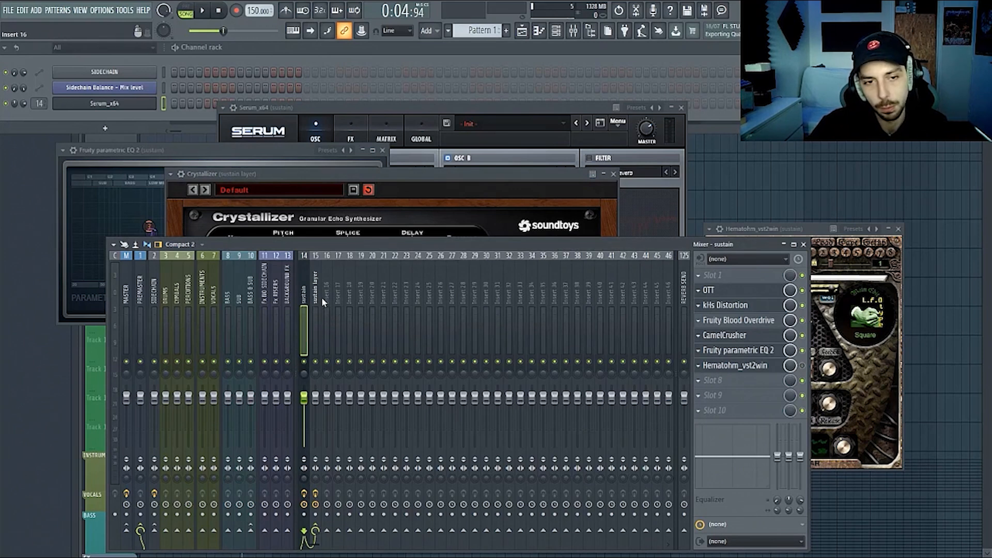
{"action": "left_click", "coordinate": [316, 307]}
{"action": "left_click_drag", "start_coordinate": [322, 176], "coordinate": [339, 204]}
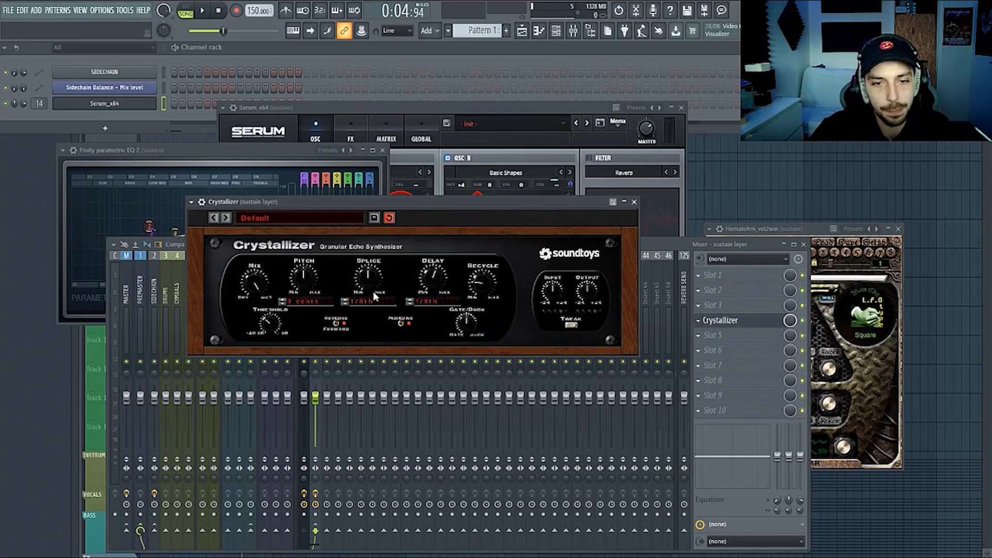
{"action": "left_click_drag", "start_coordinate": [463, 287], "coordinate": [468, 321]}
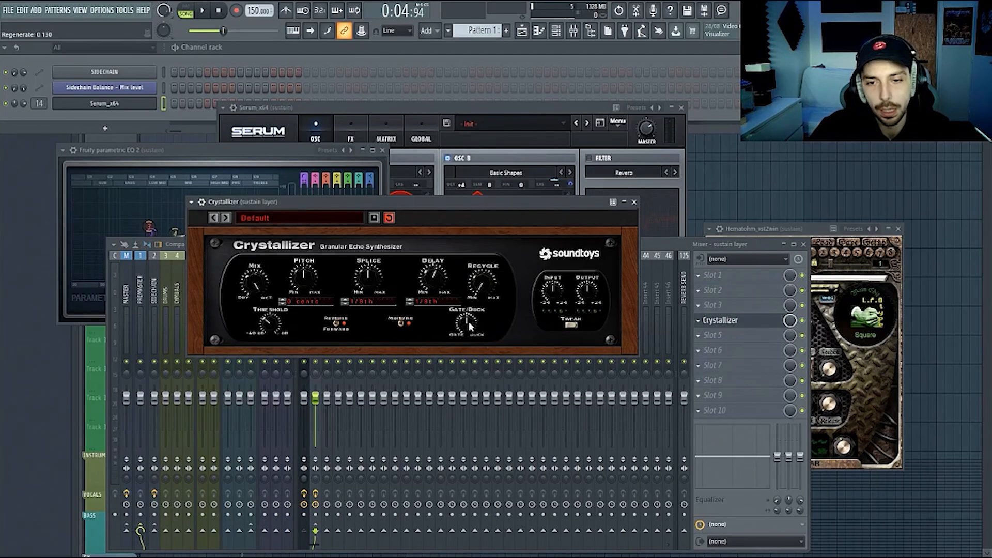
- Turn off Crystallizer's MIDI sync and bring its splice and delay down to 0.0 msec
{"action": "left_click_drag", "start_coordinate": [433, 282], "coordinate": [434, 311]}
{"action": "left_click_drag", "start_coordinate": [368, 284], "coordinate": [367, 271]}
{"action": "mouse_move", "coordinate": [321, 293]}
{"action": "left_mouse_down"}
{"action": "mouse_move", "coordinate": [339, 313]}
{"action": "mouse_move", "coordinate": [314, 310]}
{"action": "left_mouse_up"}
{"action": "left_click", "coordinate": [403, 324]}
{"action": "left_click_drag", "start_coordinate": [367, 283], "coordinate": [338, 398]}
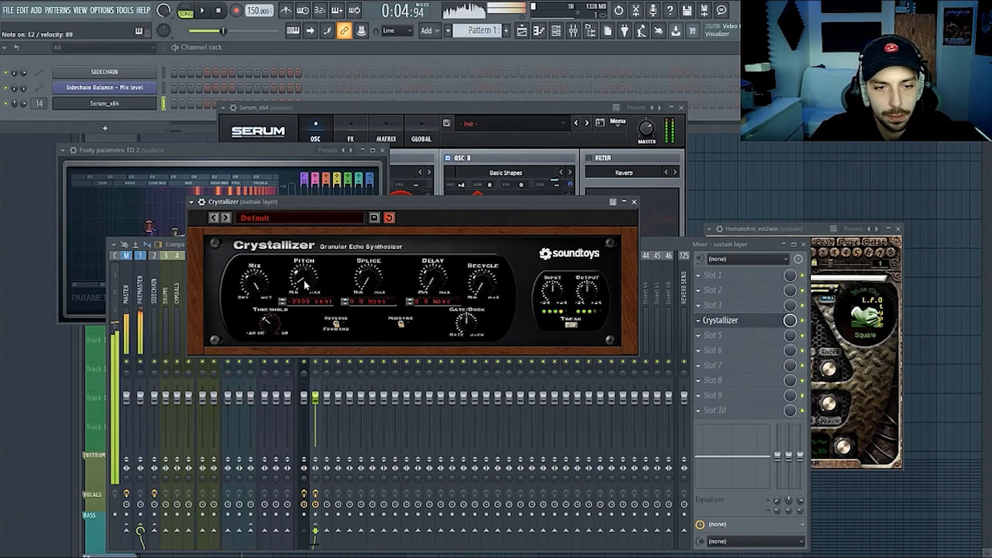
- Try upward and downward pitch shifts in Crystallizer, ending at -1200 cents
{"action": "left_click_drag", "start_coordinate": [296, 283], "coordinate": [349, 186]}
{"action": "left_click_drag", "start_coordinate": [305, 280], "coordinate": [314, 261]}
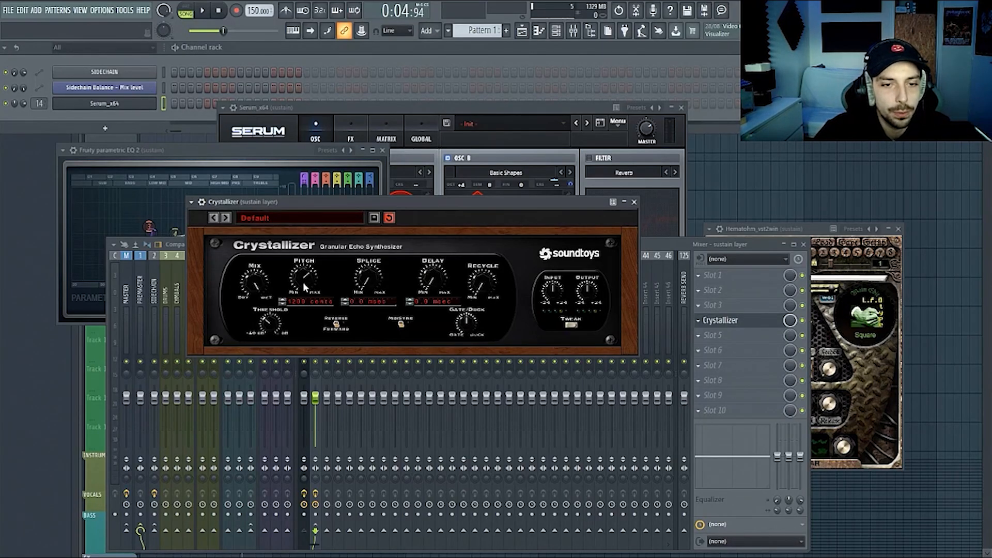
{"action": "left_click_drag", "start_coordinate": [303, 282], "coordinate": [301, 382]}
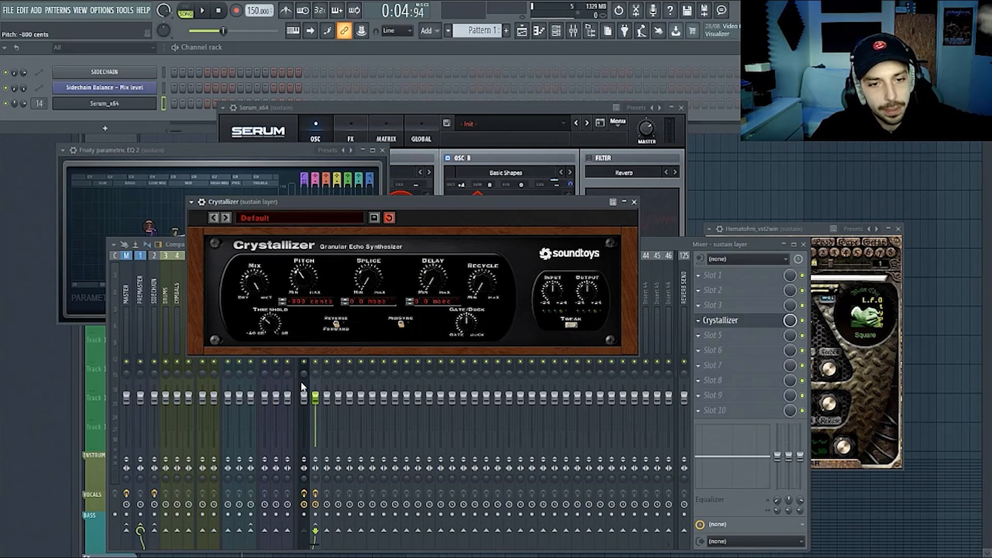
{"action": "left_click_drag", "start_coordinate": [300, 381], "coordinate": [303, 407]}
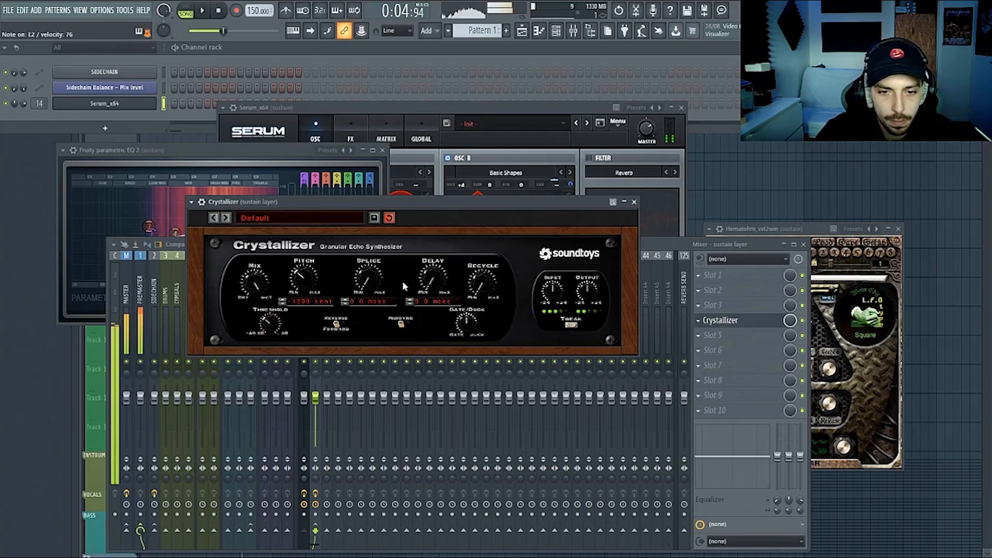
- Compare the tracks in the mixer and try Crystallizer splice settings on the sustain layer, ending at 25.7 msec
{"action": "left_click", "coordinate": [686, 256]}
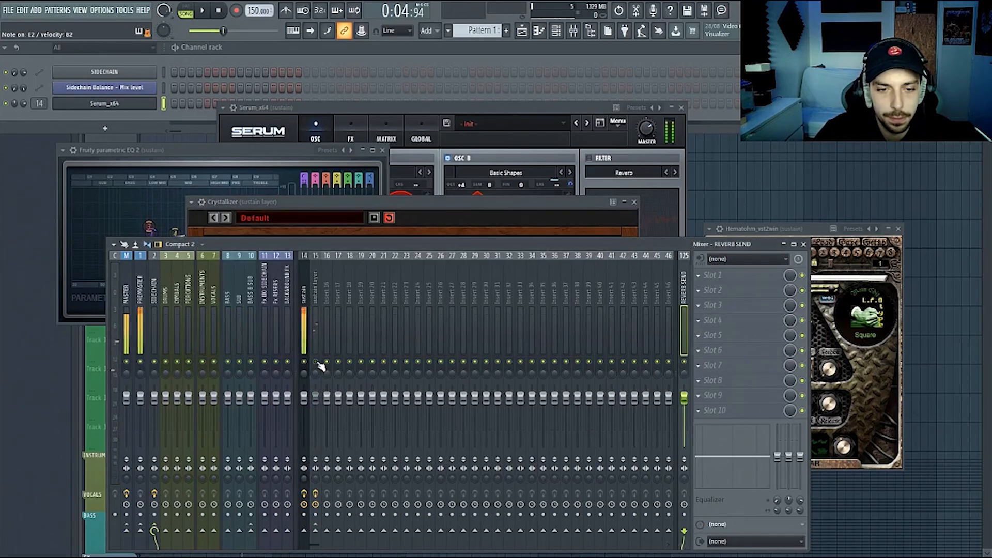
{"action": "left_click", "coordinate": [318, 327]}
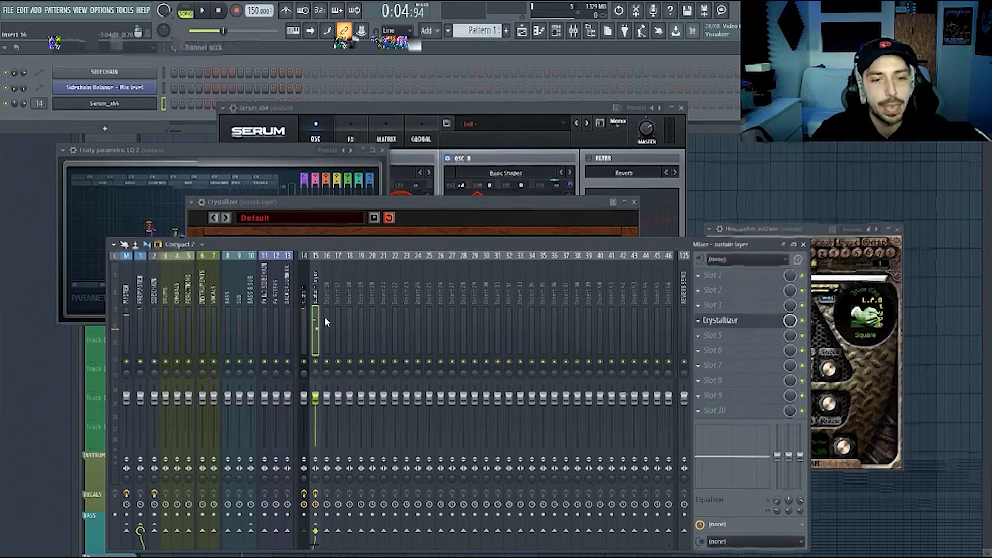
{"action": "left_click_drag", "start_coordinate": [325, 207], "coordinate": [333, 197]}
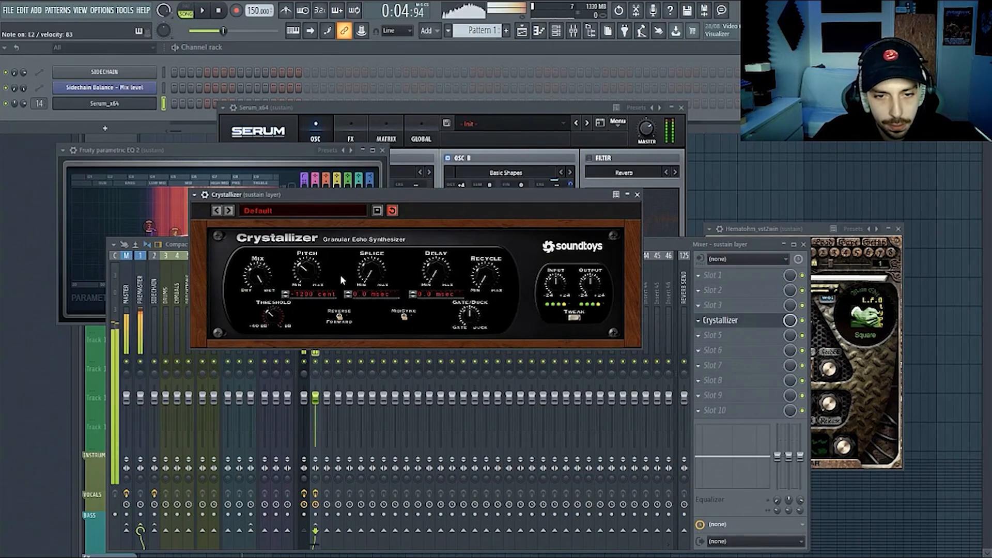
{"action": "left_click_drag", "start_coordinate": [366, 277], "coordinate": [373, 265]}
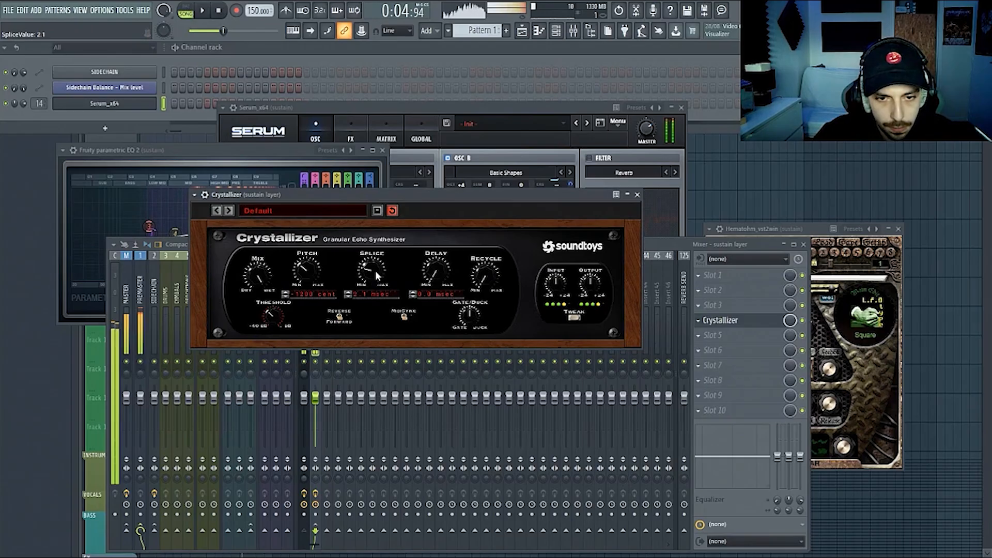
{"action": "left_click_drag", "start_coordinate": [377, 266], "coordinate": [377, 271]}
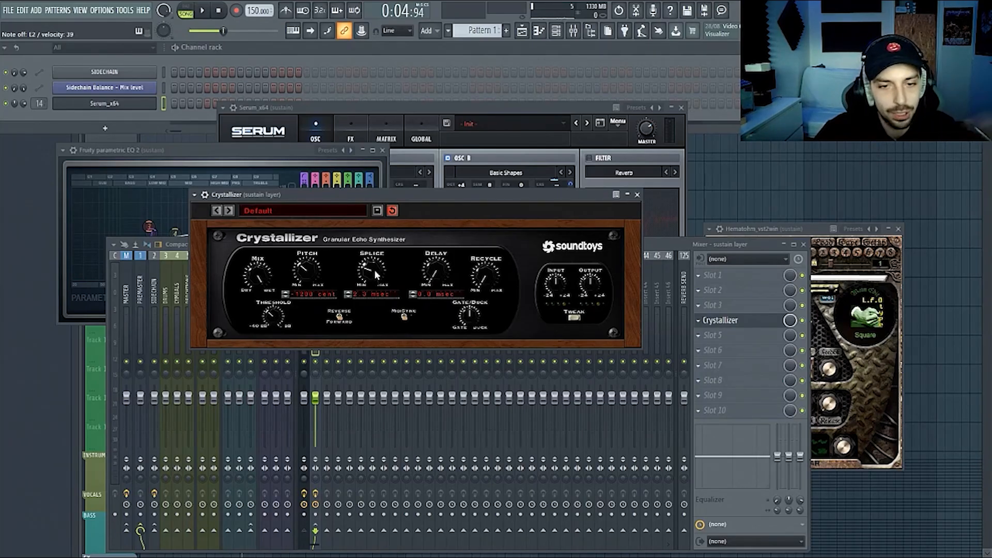
{"action": "left_click_drag", "start_coordinate": [366, 279], "coordinate": [379, 268]}
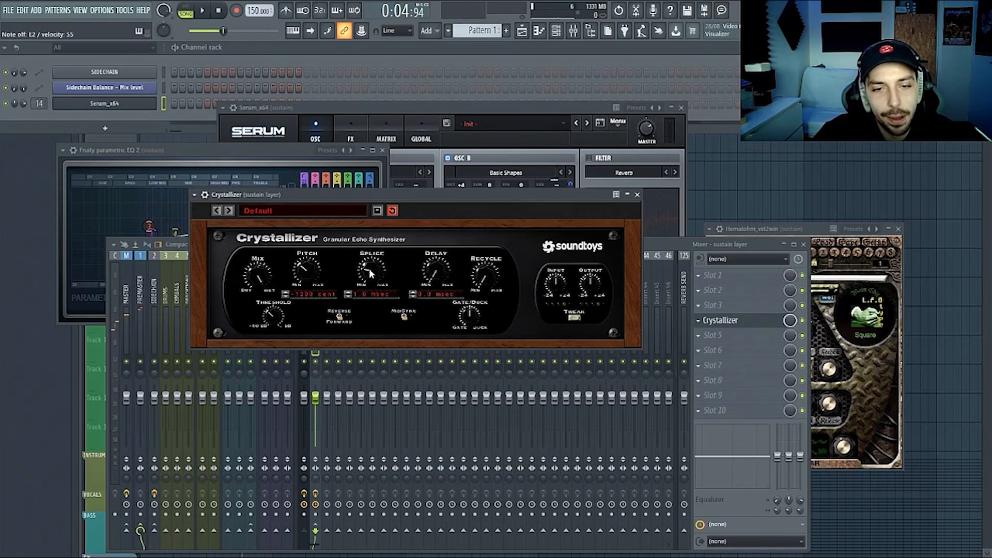
{"action": "left_click_drag", "start_coordinate": [369, 269], "coordinate": [371, 267]}
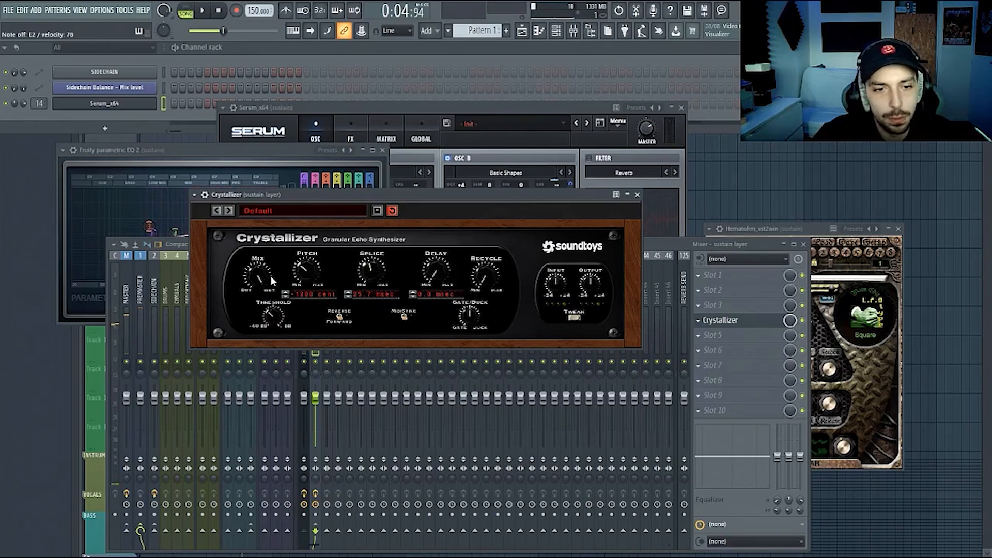
- Try a longer Crystallizer delay of about 33 msec on the sustain layer
{"action": "left_click", "coordinate": [720, 247]}
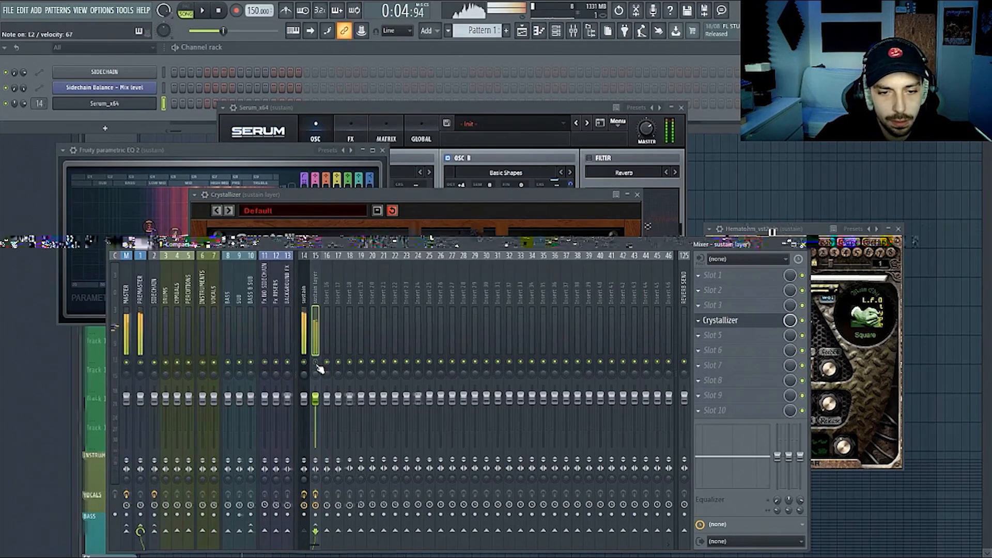
{"action": "left_click", "coordinate": [448, 196]}
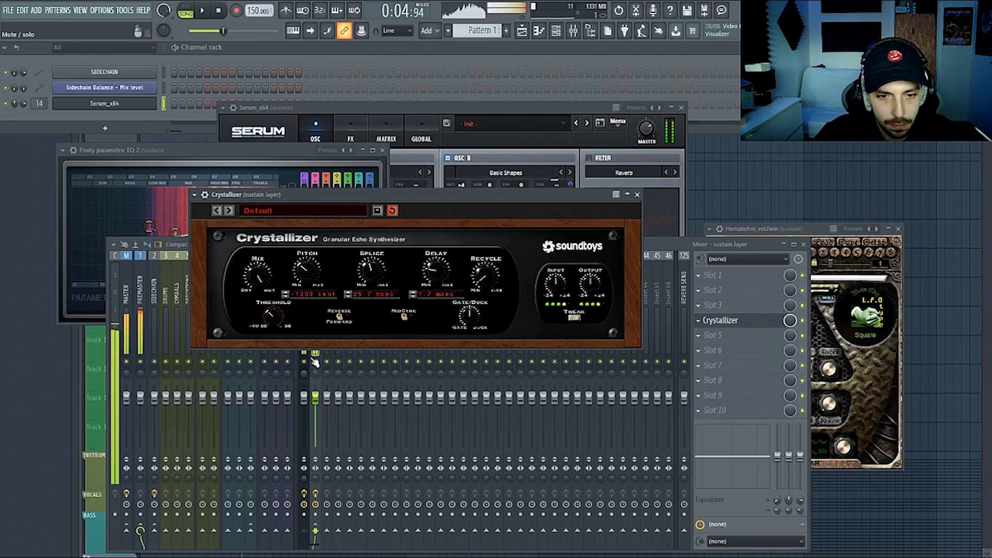
{"action": "left_click_drag", "start_coordinate": [447, 250], "coordinate": [435, 267]}
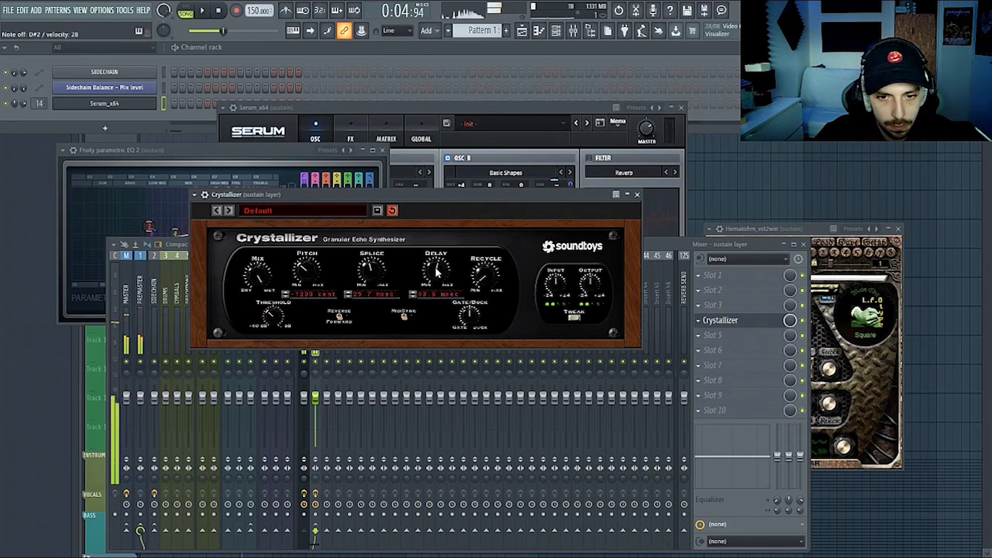
- Set Crystallizer's pitch to about -500 cents and its splice to about 0.2 msec
{"action": "left_click_drag", "start_coordinate": [317, 277], "coordinate": [326, 244]}
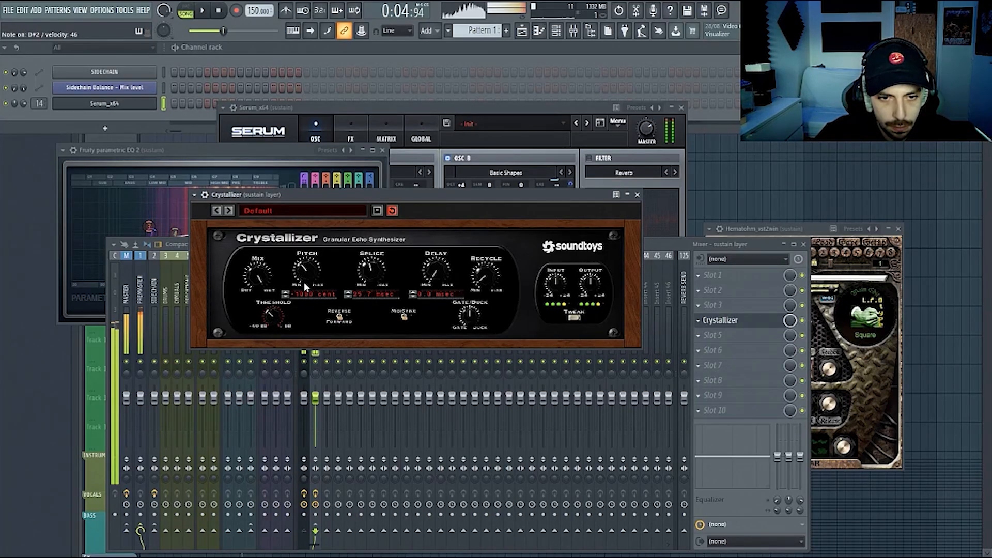
{"action": "left_click_drag", "start_coordinate": [307, 291], "coordinate": [304, 299]}
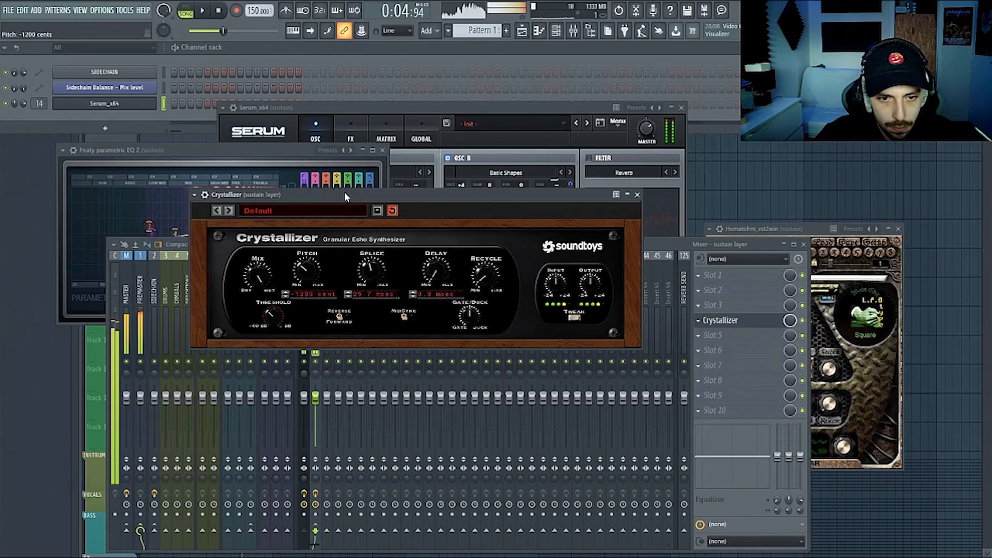
{"action": "left_click_drag", "start_coordinate": [388, 283], "coordinate": [309, 252]}
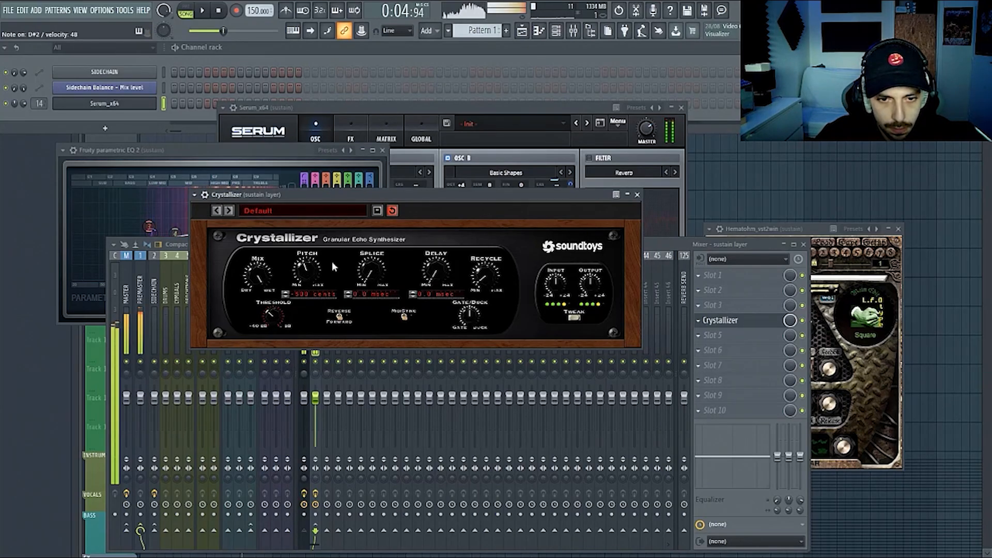
{"action": "left_click_drag", "start_coordinate": [374, 275], "coordinate": [370, 253]}
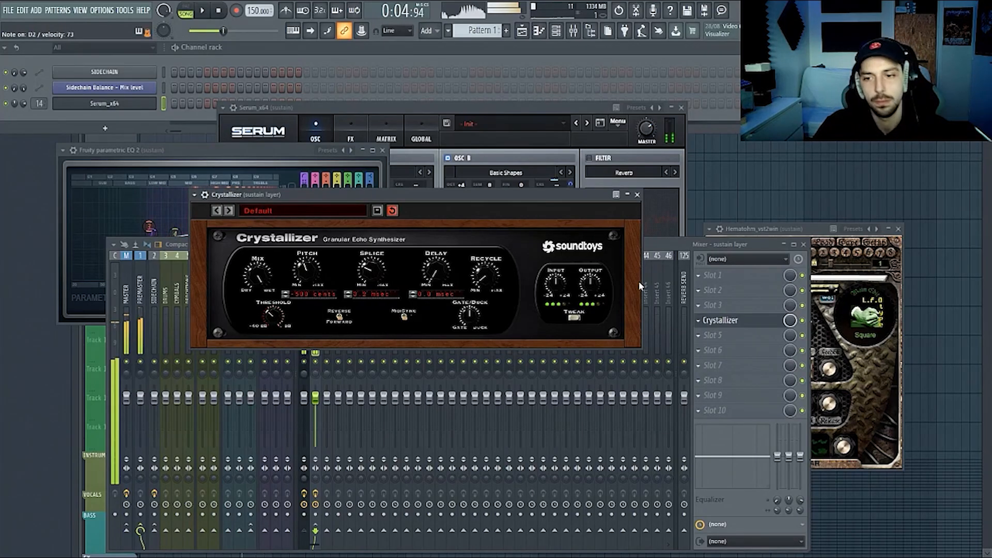
- Load kHs Frequency Shifter in slot 5 of the sustain layer track and try shifting its frequency
{"action": "left_click", "coordinate": [679, 242]}
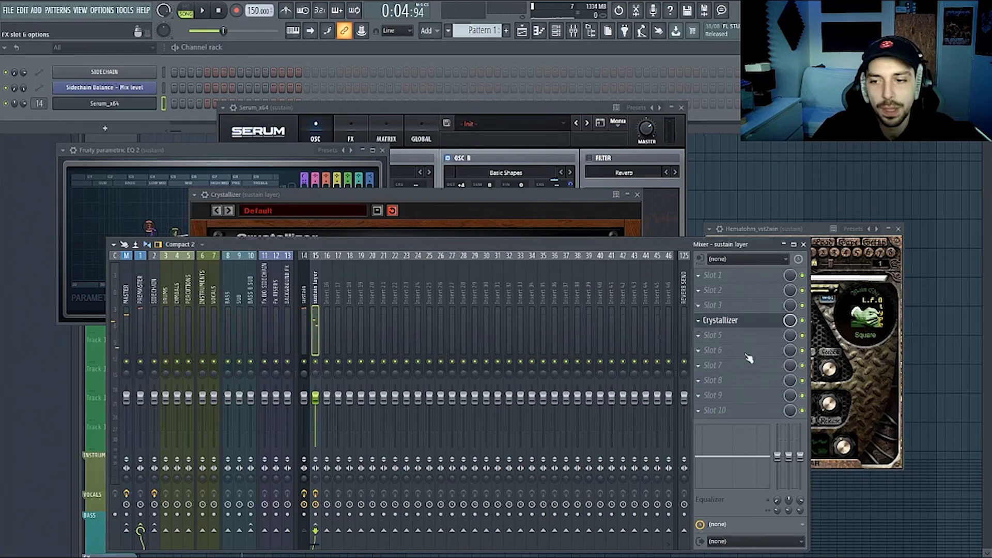
{"action": "left_click", "coordinate": [726, 337]}
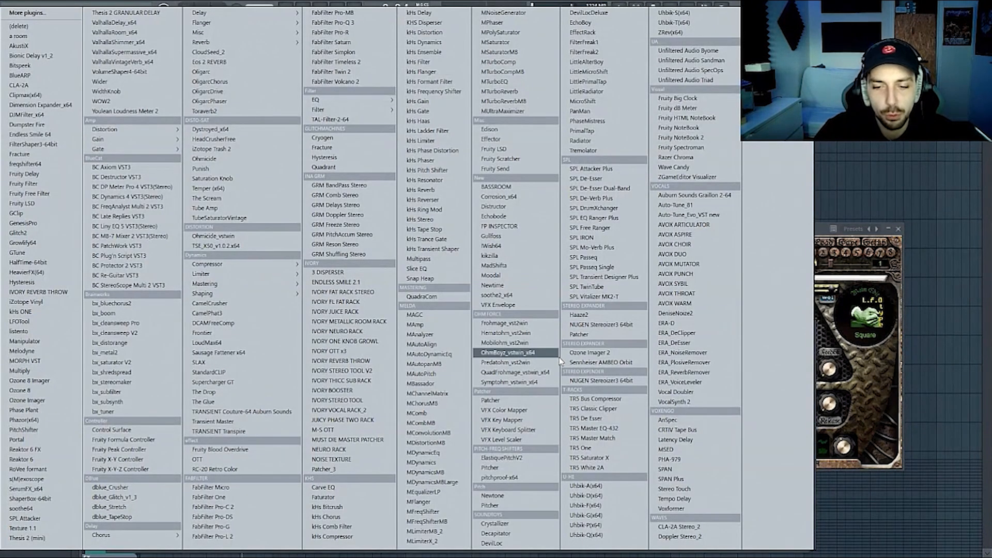
{"action": "left_click", "coordinate": [437, 91]}
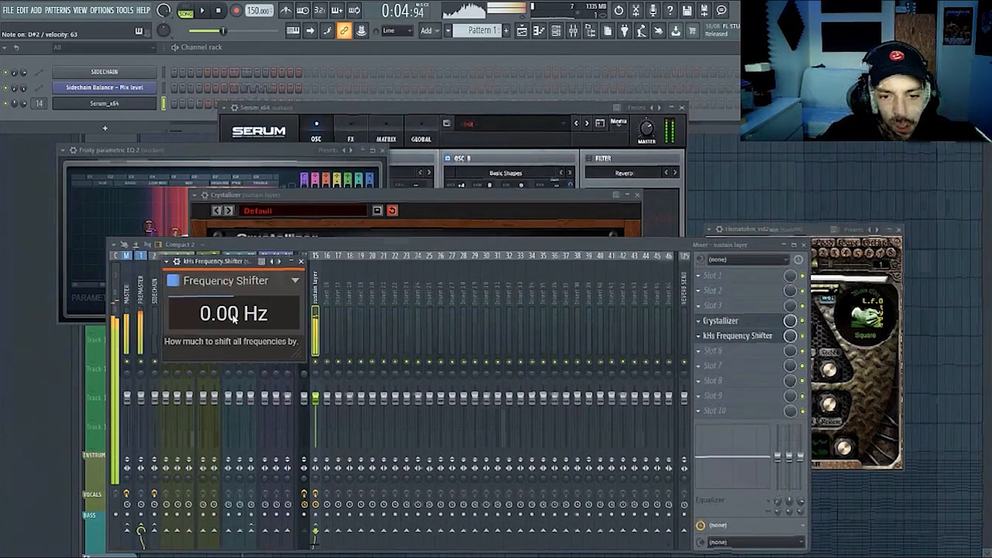
{"action": "left_click_drag", "start_coordinate": [231, 316], "coordinate": [231, 391]}
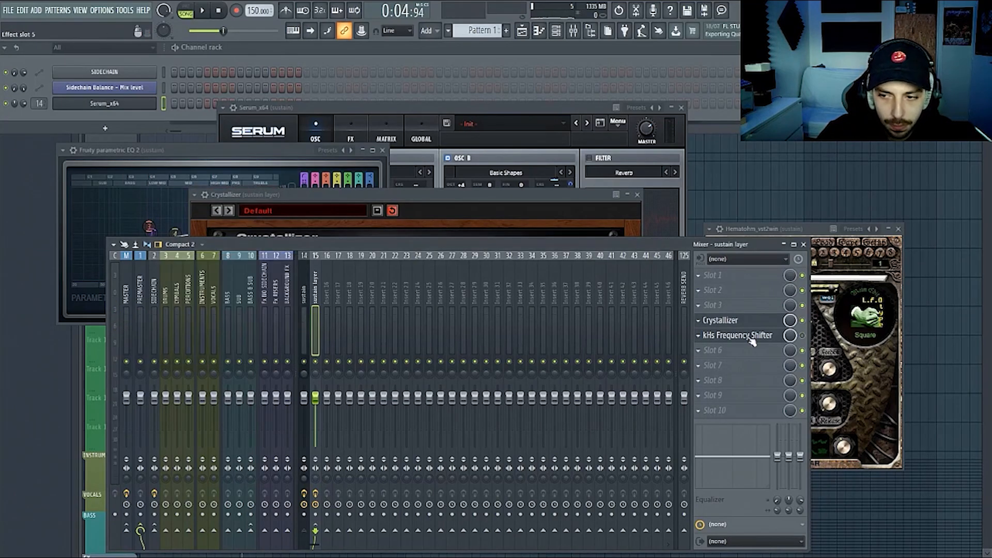
- Delete kHs Frequency Shifter from the sustain layer track
{"action": "left_click", "coordinate": [704, 338]}
{"action": "left_click", "coordinate": [702, 340]}
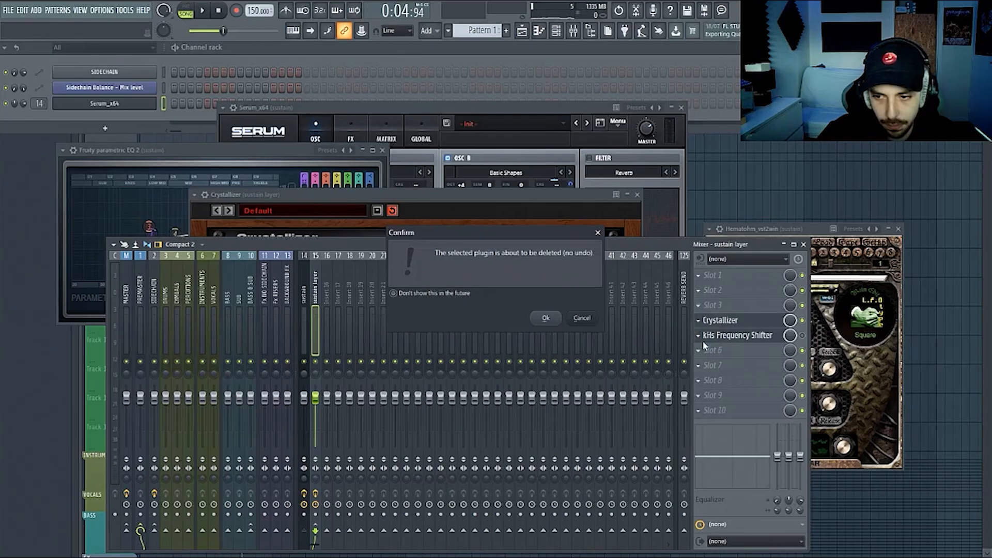
{"action": "left_click", "coordinate": [544, 318]}
- Enable the Hematohm effect on the sustain track
{"action": "left_click", "coordinate": [302, 297]}
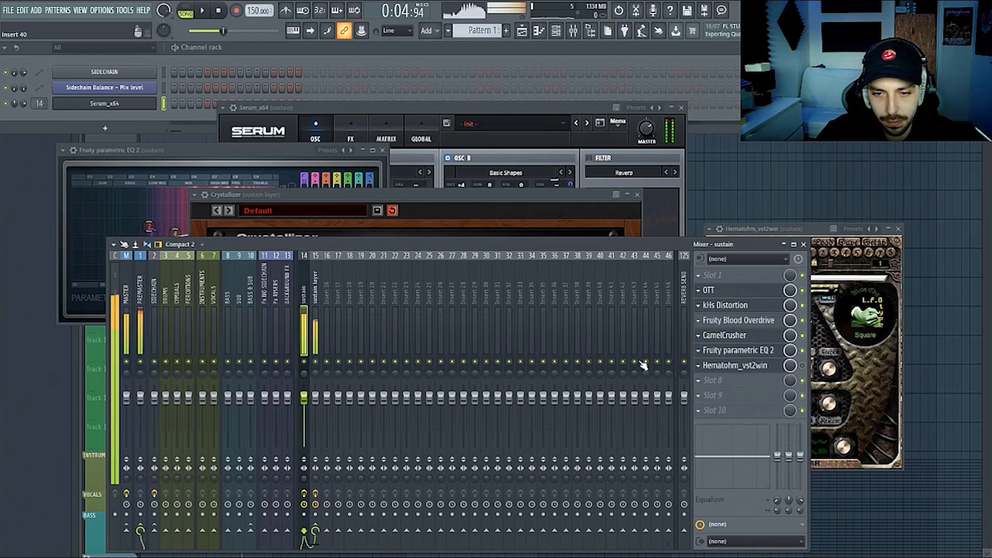
{"action": "left_click", "coordinate": [802, 367]}
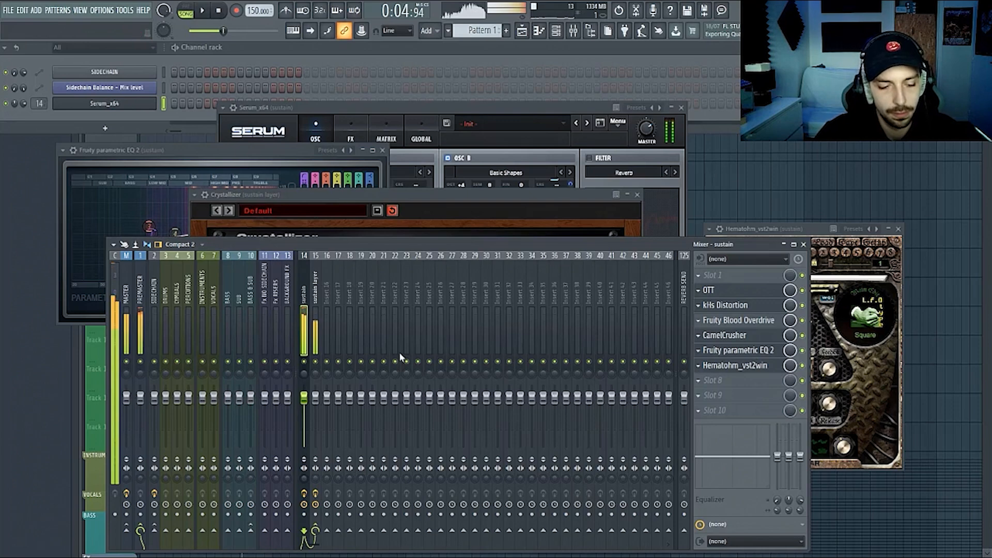
{"action": "mouse_move", "coordinate": [363, 247]}
{"action": "left_mouse_down"}
{"action": "mouse_move", "coordinate": [380, 223]}
{"action": "mouse_move", "coordinate": [364, 253]}
{"action": "left_mouse_up"}
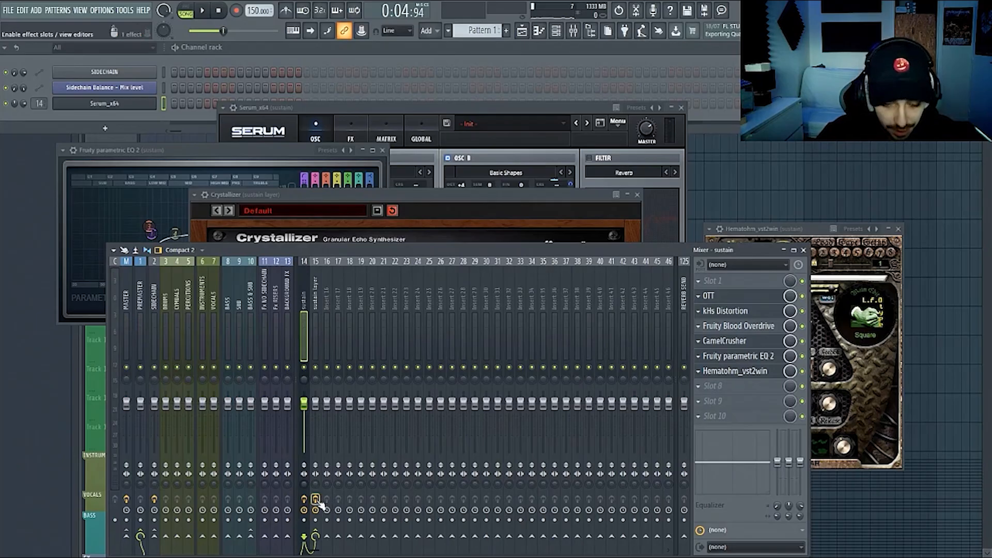
- Re-enable the effect slots of the sustain layer and sustain tracks
{"action": "left_click", "coordinate": [315, 372]}
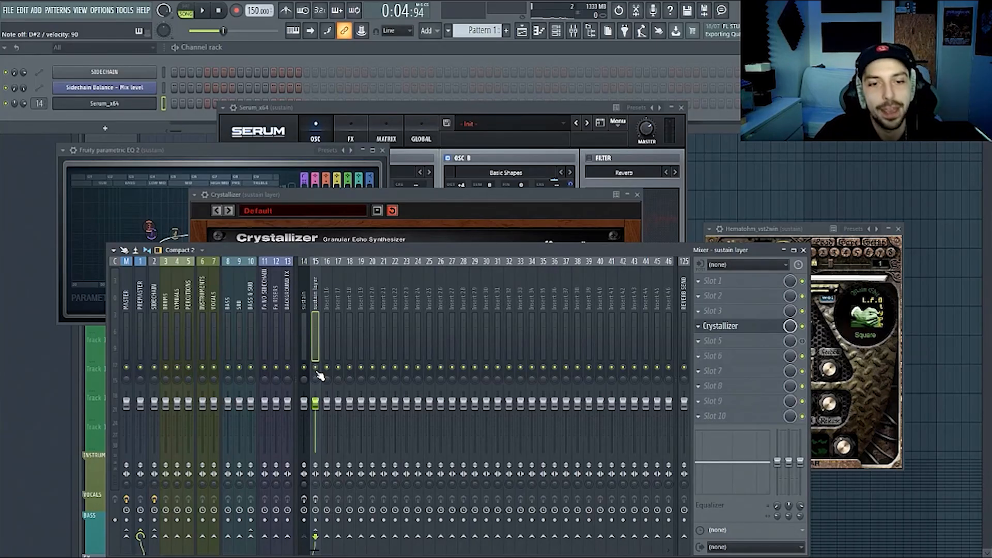
{"action": "left_click", "coordinate": [316, 500]}
{"action": "left_click", "coordinate": [305, 500]}
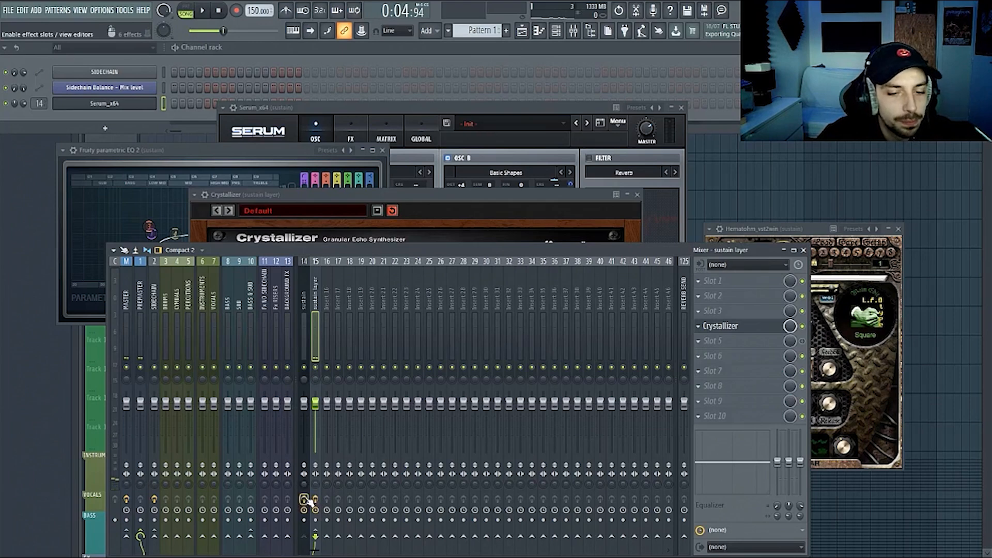
- Load kHs Bitcrush in slot 5 of the sustain layer track and lower its rate to about 3.44 kHz
{"action": "left_click", "coordinate": [719, 343]}
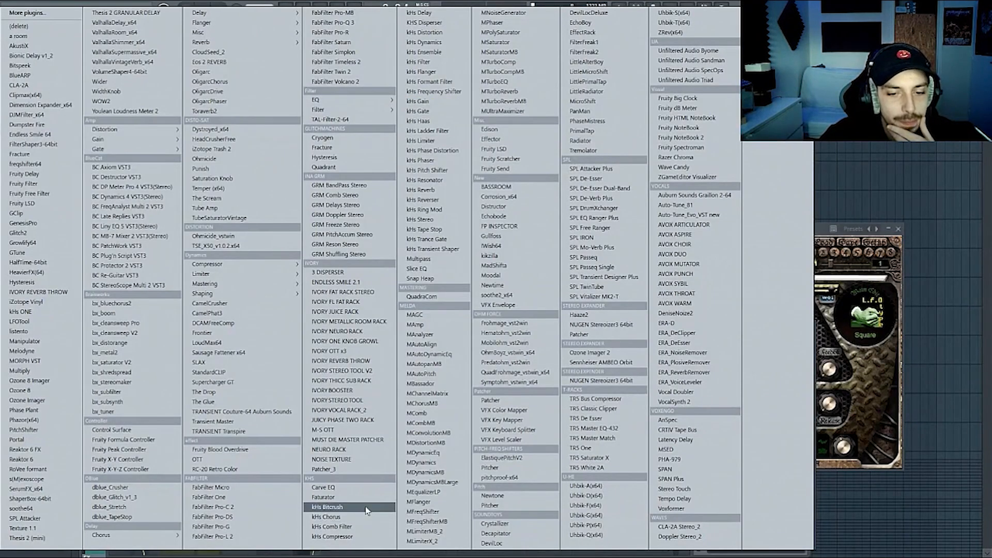
{"action": "left_click", "coordinate": [331, 507]}
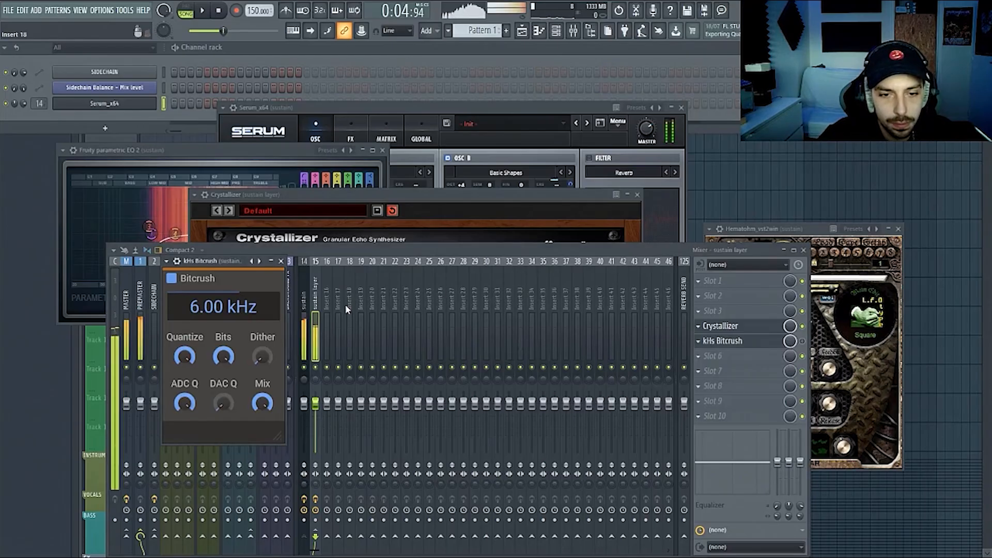
{"action": "mouse_move", "coordinate": [224, 306]}
{"action": "left_mouse_down"}
{"action": "mouse_move", "coordinate": [224, 323]}
{"action": "mouse_move", "coordinate": [223, 299]}
{"action": "left_mouse_up"}
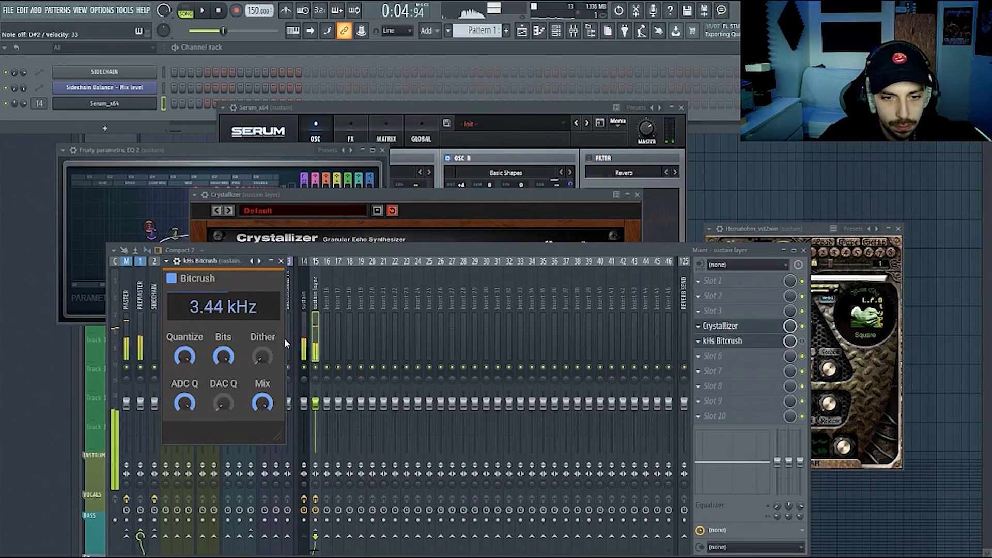
- Bypass Hematohm on the sustain track and return to the sustain layer track
{"action": "left_click", "coordinate": [304, 337]}
{"action": "left_click", "coordinate": [802, 371]}
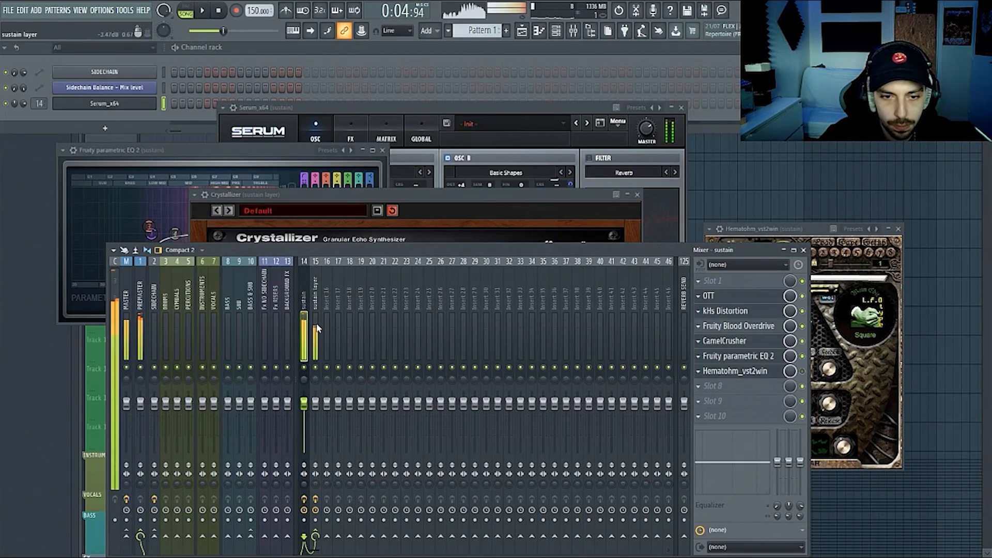
{"action": "left_click", "coordinate": [316, 331]}
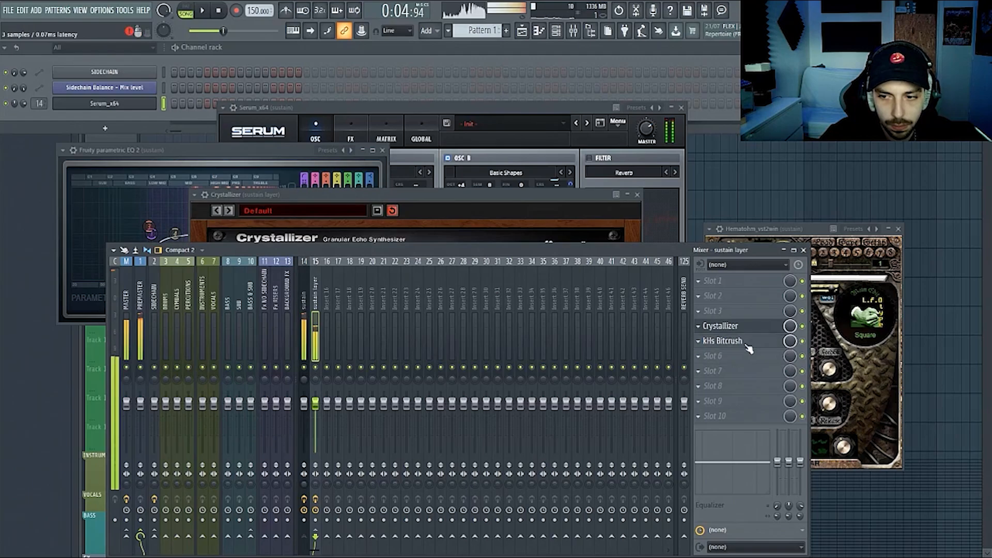
- Move kHs Bitcrush ahead of Crystallizer on the sustain layer track and set its rate to about 10.2 kHz
{"action": "left_click", "coordinate": [770, 341]}
{"action": "left_click_drag", "start_coordinate": [223, 306], "coordinate": [223, 262]}
{"action": "left_click_drag", "start_coordinate": [729, 339], "coordinate": [729, 328]}
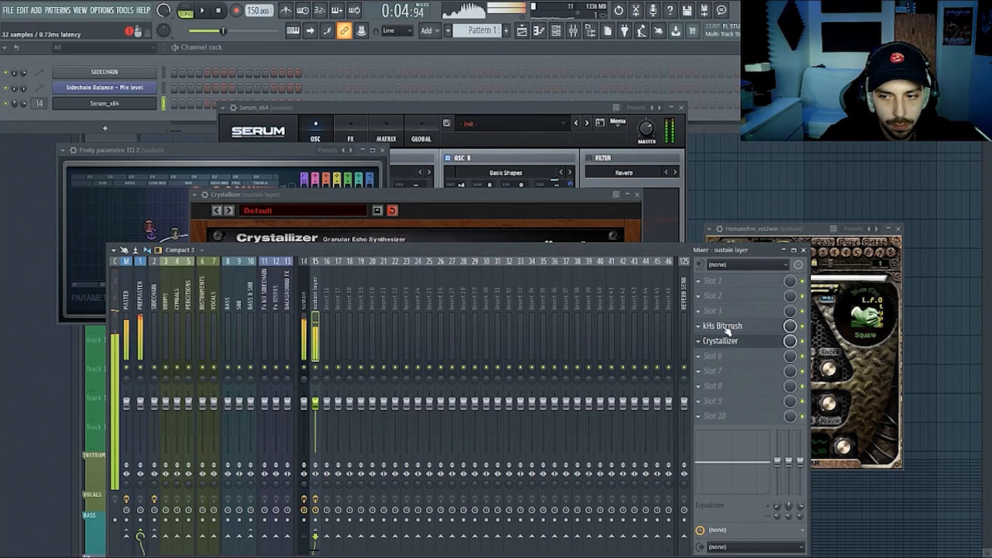
{"action": "mouse_move", "coordinate": [224, 306]}
{"action": "left_mouse_down"}
{"action": "mouse_move", "coordinate": [223, 321]}
{"action": "mouse_move", "coordinate": [223, 302]}
{"action": "left_mouse_up"}
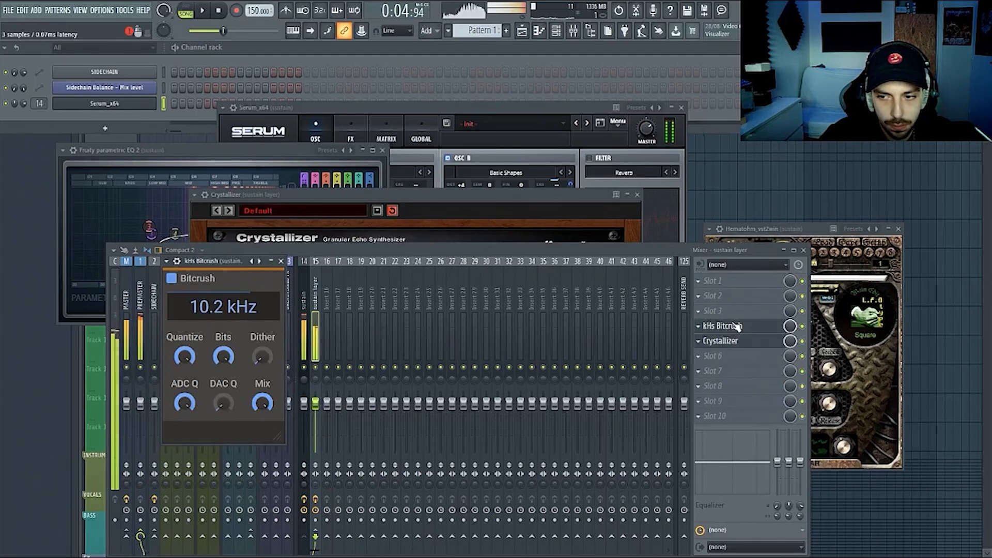
- Move kHs Bitcrush back behind Crystallizer on the sustain layer track and set its rate to about 10.4 kHz
{"action": "left_click_drag", "start_coordinate": [738, 327], "coordinate": [737, 342]}
{"action": "mouse_move", "coordinate": [209, 308]}
{"action": "left_mouse_down"}
{"action": "mouse_move", "coordinate": [209, 328]}
{"action": "mouse_move", "coordinate": [209, 309]}
{"action": "left_mouse_up"}
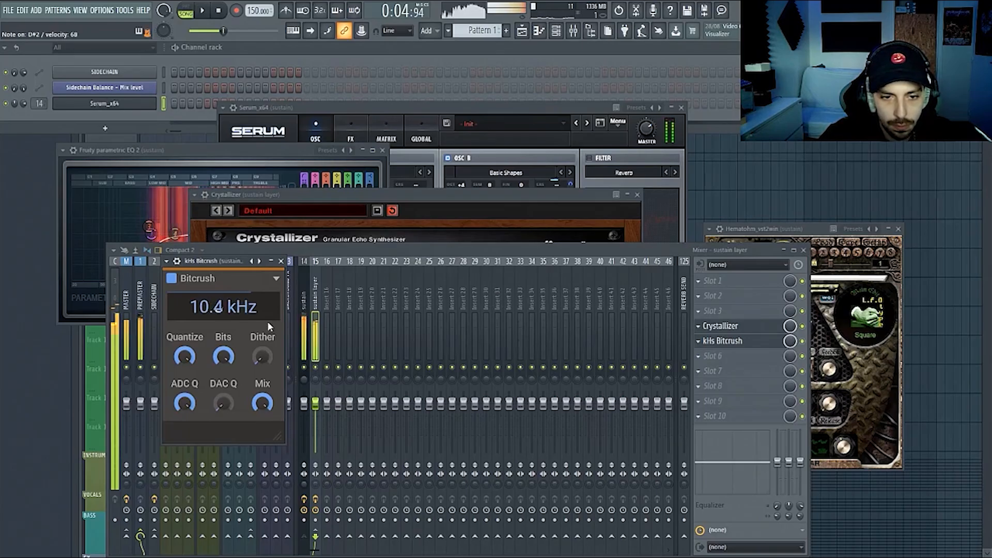
- Send the sustain track to Insert 16 and load kHs Pitch Shifter in slot 2 of that insert
{"action": "left_click", "coordinate": [304, 302]}
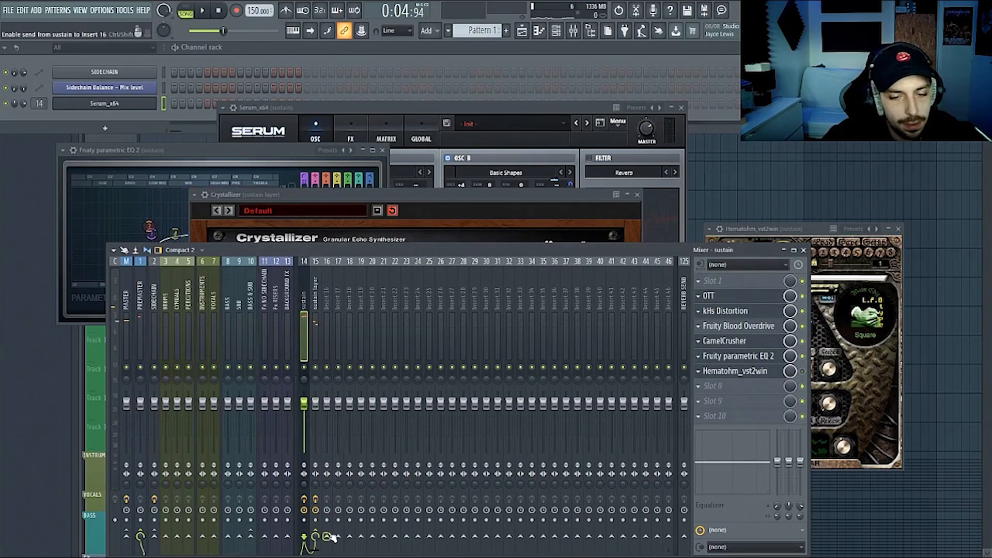
{"action": "left_click", "coordinate": [328, 537]}
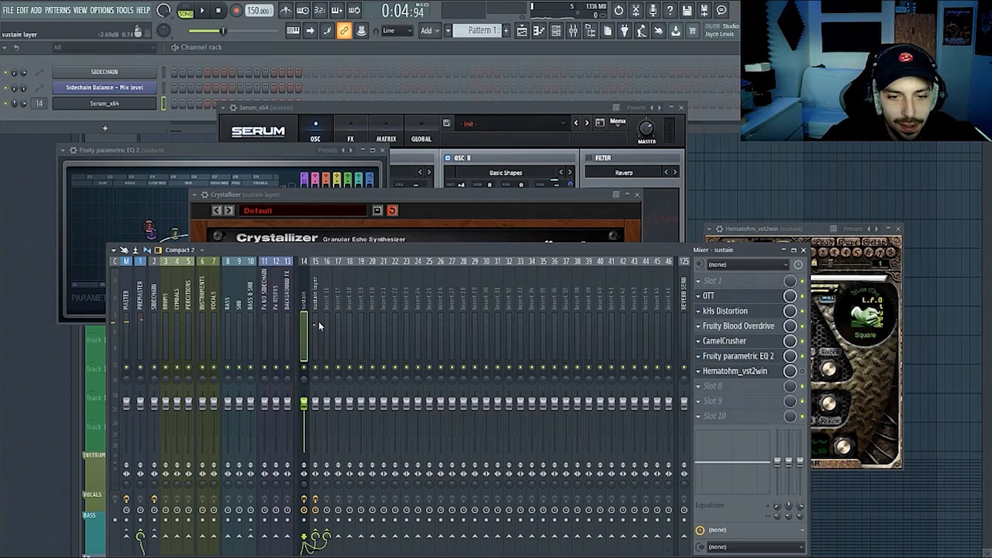
{"action": "left_click", "coordinate": [326, 296]}
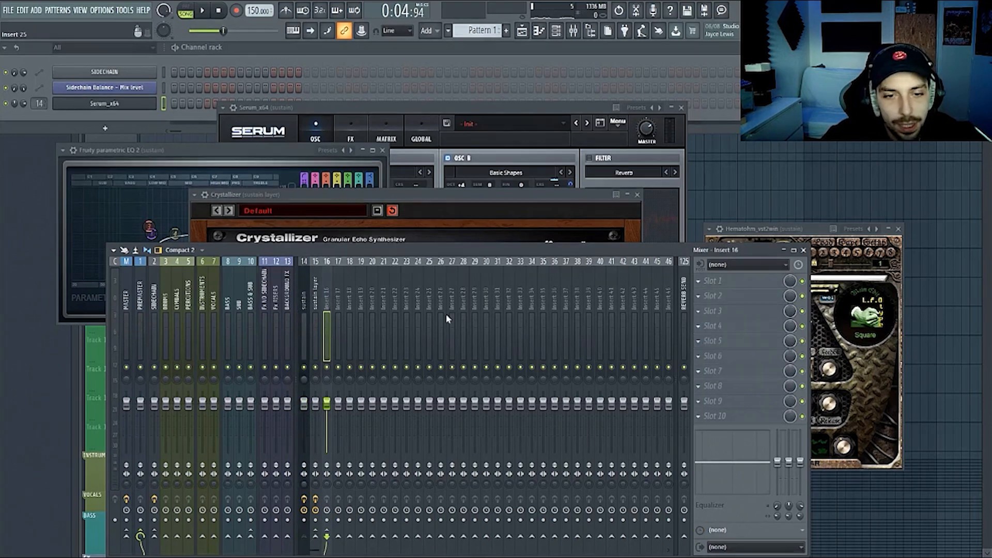
{"action": "left_click", "coordinate": [713, 293]}
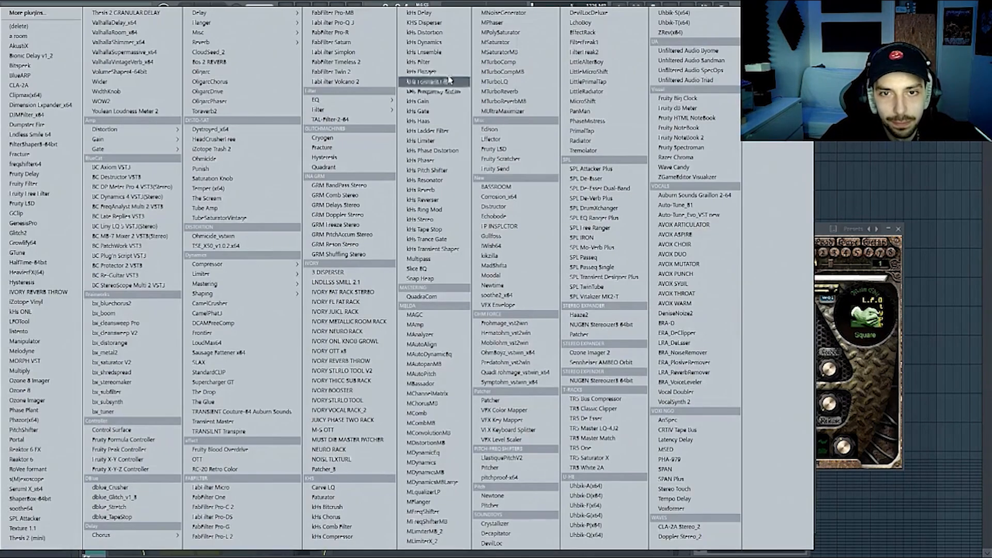
{"action": "left_click", "coordinate": [457, 172]}
- Reduce the Pitch Shifter's grain size to minimum and set its pitch to -12.00 after trying +7.00
{"action": "left_click_drag", "start_coordinate": [107, 194], "coordinate": [107, 171]}
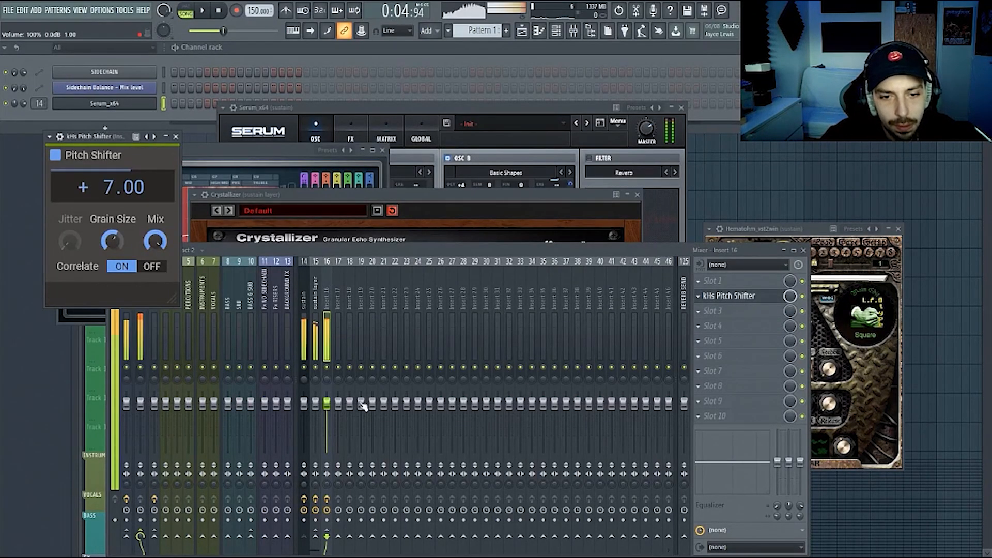
{"action": "left_click_drag", "start_coordinate": [113, 240], "coordinate": [112, 257]}
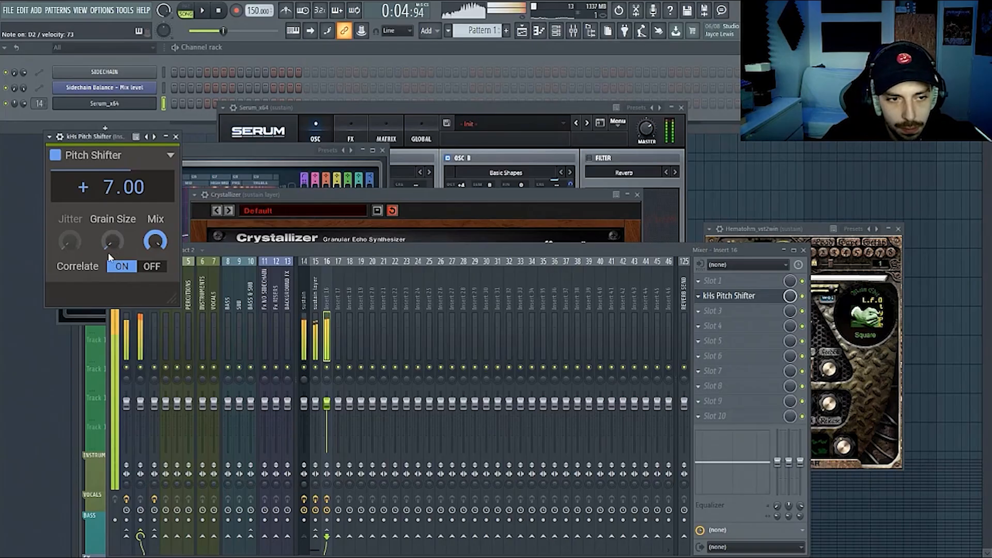
{"action": "mouse_move", "coordinate": [327, 403]}
{"action": "left_mouse_down"}
{"action": "mouse_move", "coordinate": [327, 421]}
{"action": "mouse_move", "coordinate": [327, 413]}
{"action": "left_mouse_up"}
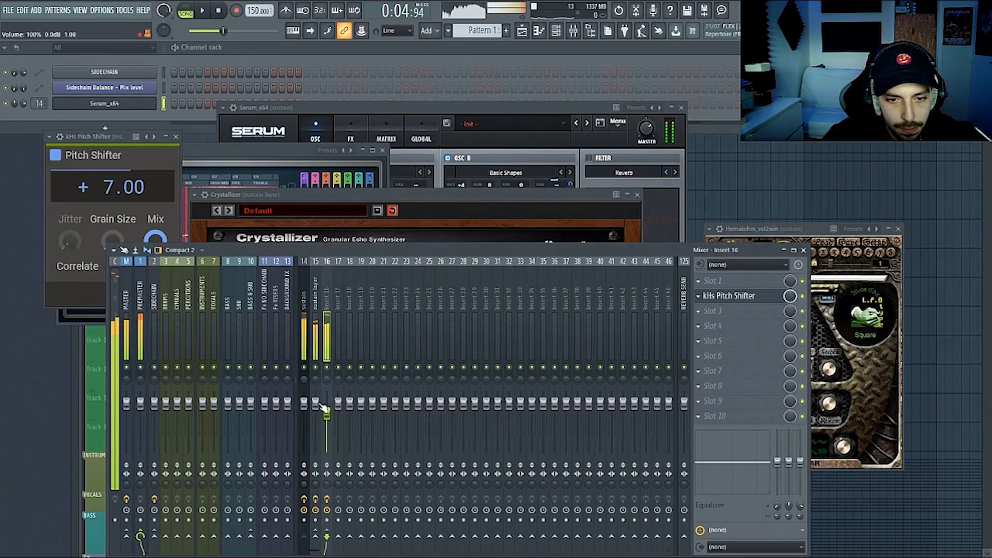
{"action": "left_click_drag", "start_coordinate": [108, 187], "coordinate": [108, 236]}
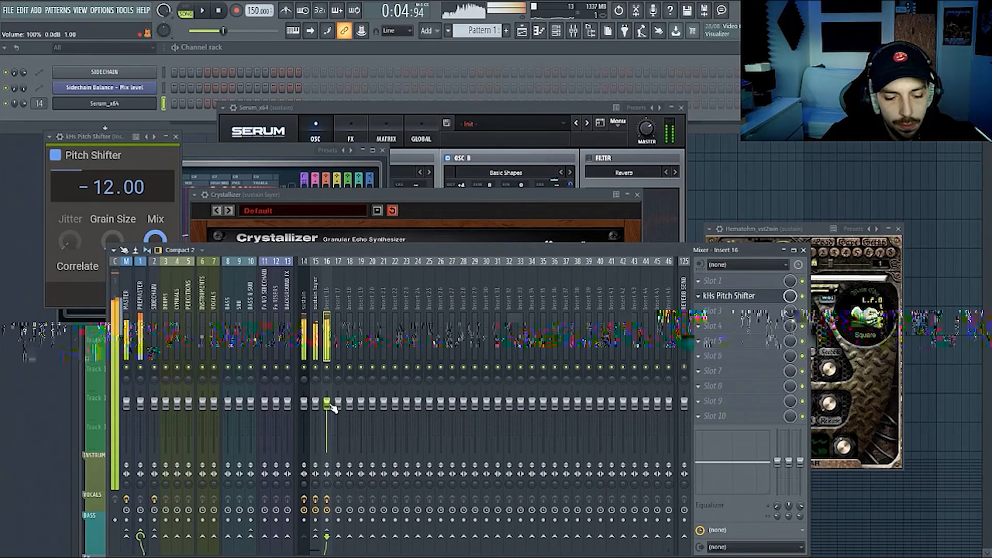
- Toggle the mutes of Insert 16 and the sustain layer track to compare the layers by ear
{"action": "left_click", "coordinate": [327, 368]}
{"action": "left_click", "coordinate": [315, 368]}
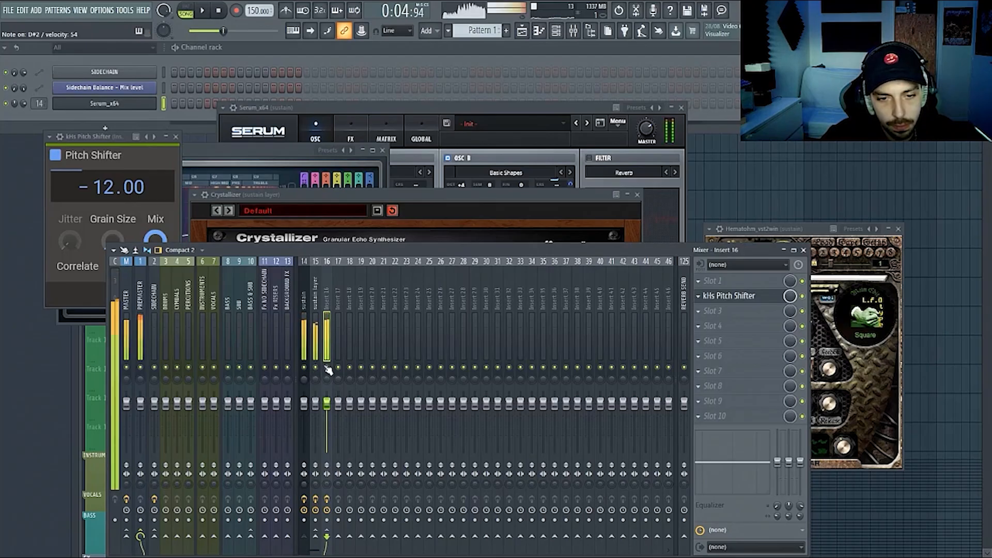
{"action": "left_click", "coordinate": [316, 368]}
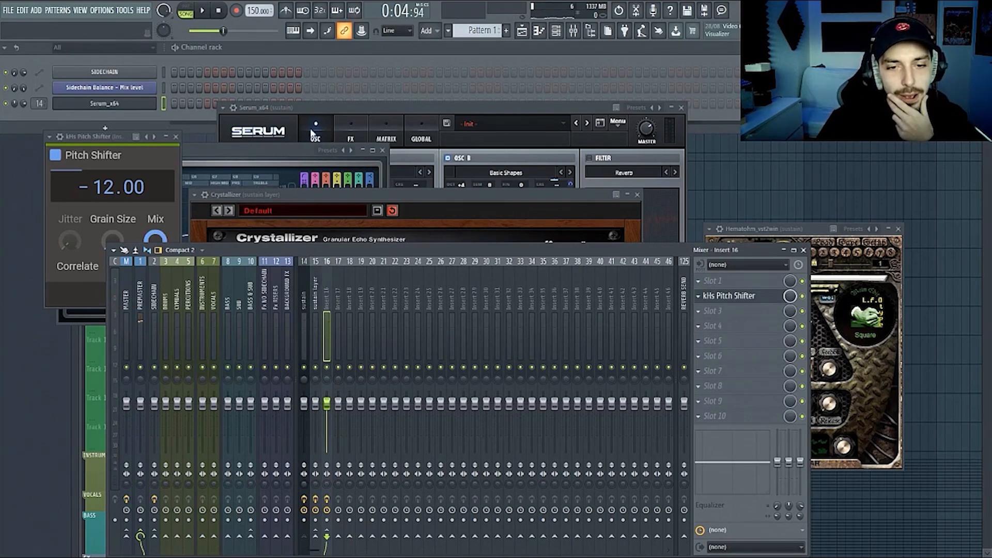
- Bring the Serum window in front of the mixer so its full interface is accessible
{"action": "left_click_drag", "start_coordinate": [346, 104], "coordinate": [261, 163]}
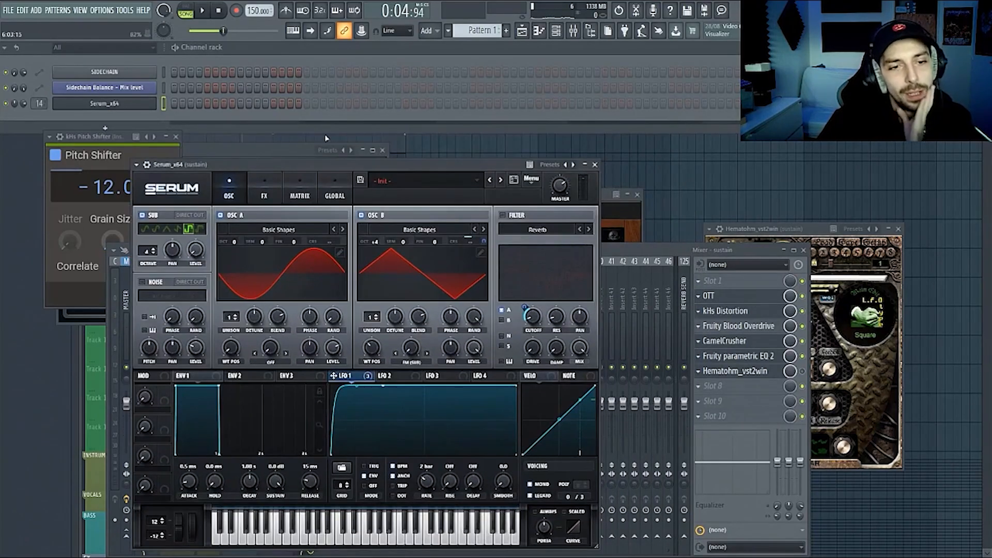